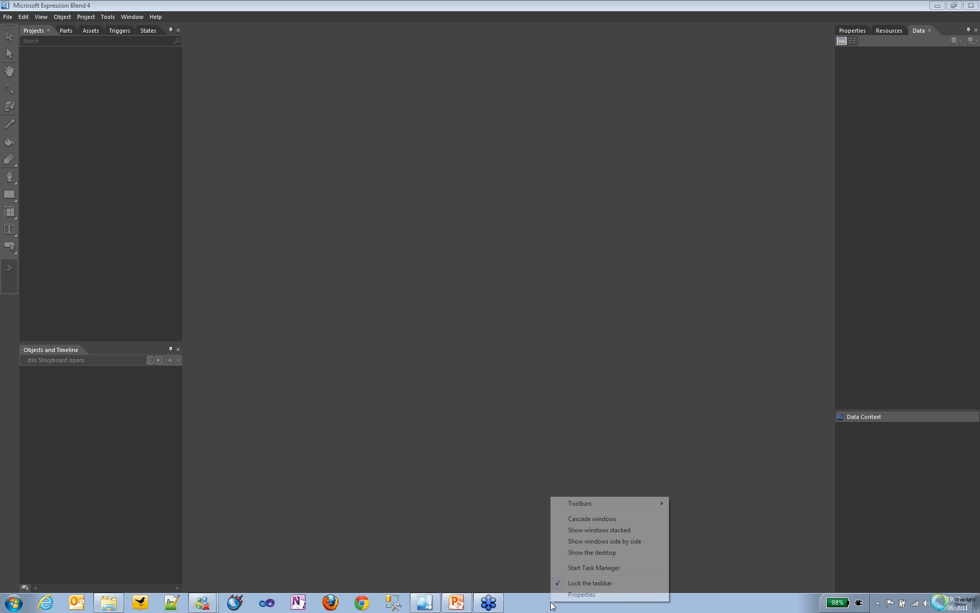
Step: Check the running processes in Windows Task Manager and close it
{"action": "left_click", "coordinate": [594, 567]}
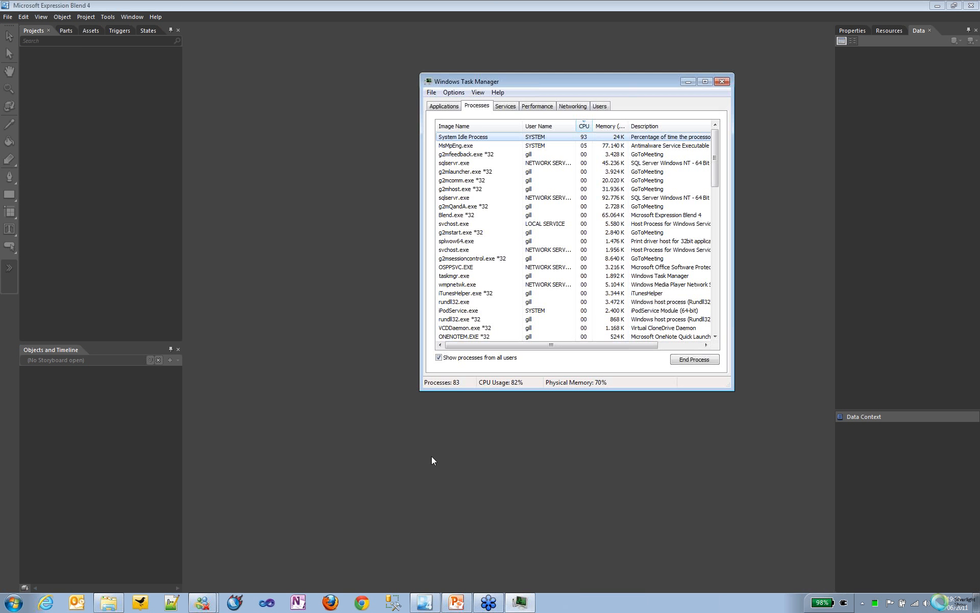
{"action": "key", "text": "alt+F4"}
Step: Create a Silverlight SketchFlow Application project named SilverlightPrototype18 in Visual C#, version 4.0
{"action": "left_click", "coordinate": [7, 17]}
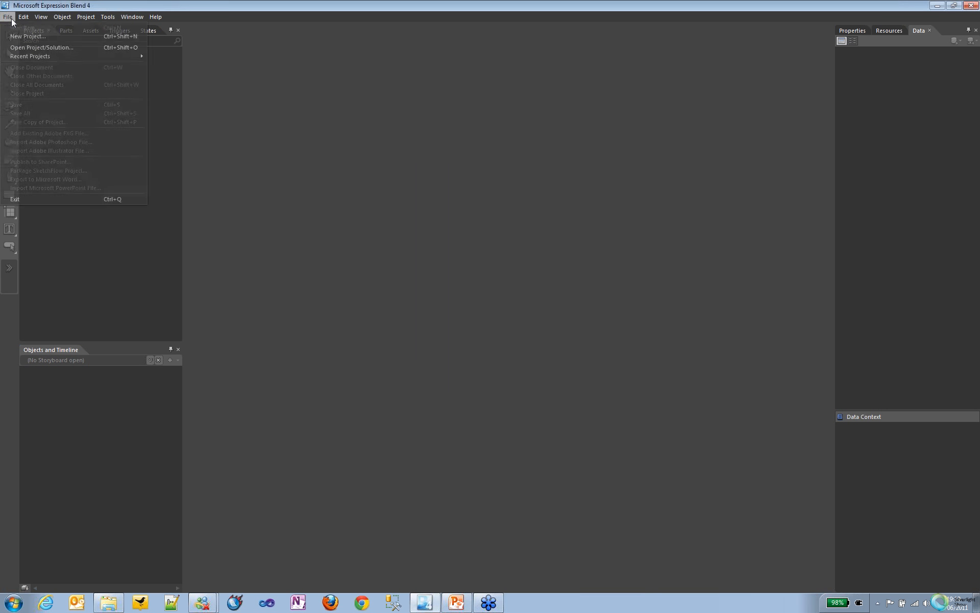
{"action": "left_click", "coordinate": [14, 31]}
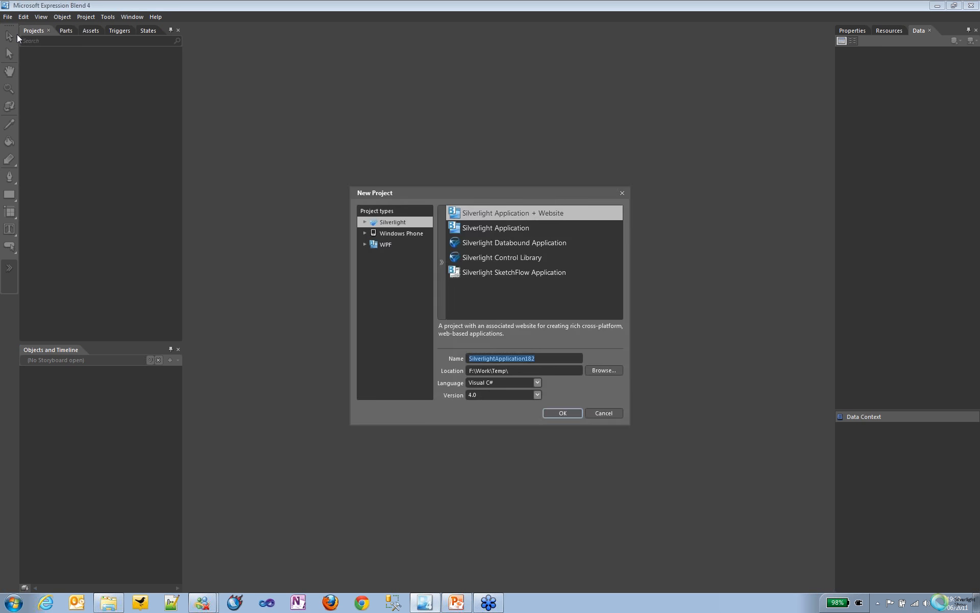
{"action": "left_click", "coordinate": [488, 276]}
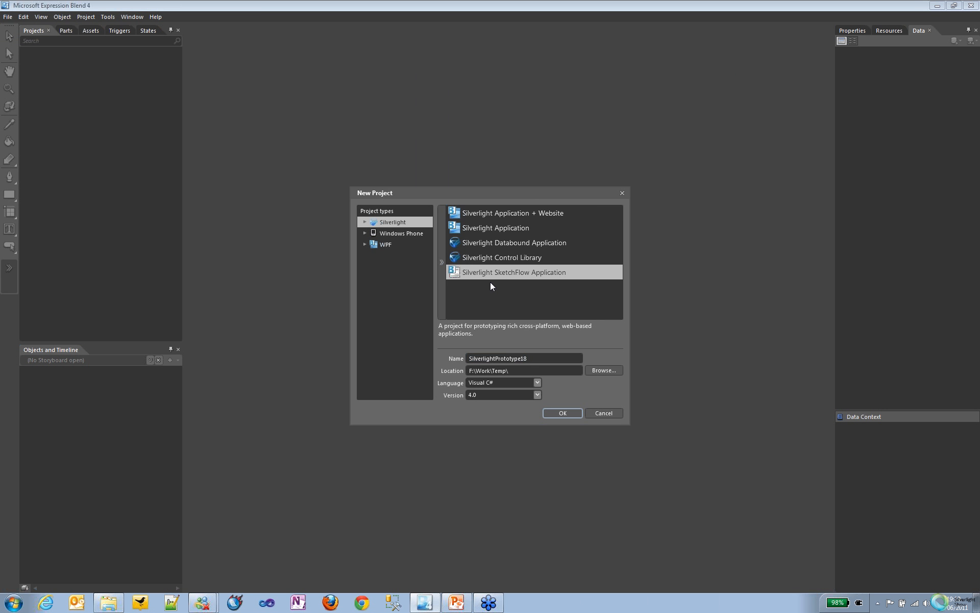
{"action": "left_click", "coordinate": [559, 411]}
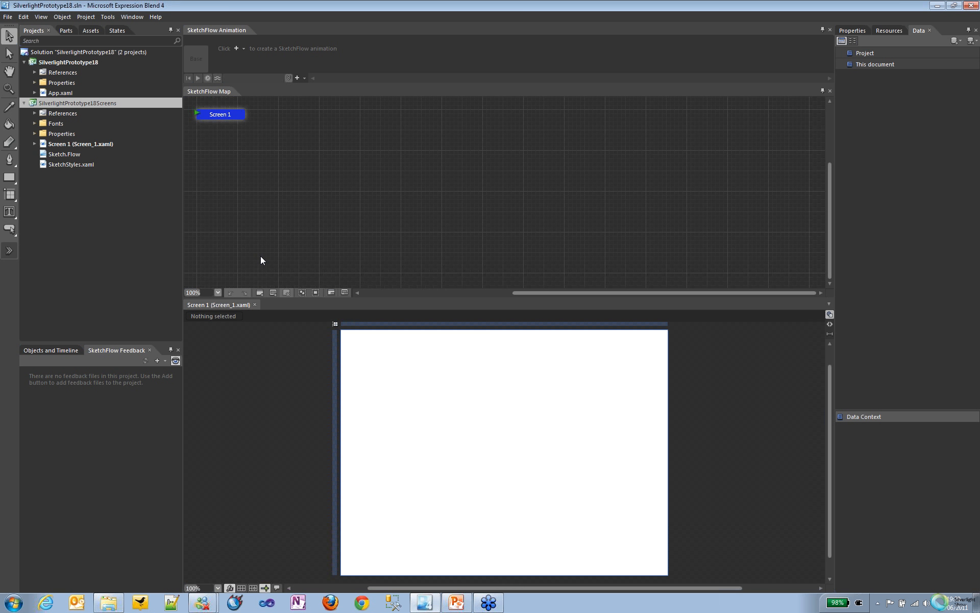
Step: Enlarge the artboard area below the SketchFlow map and rename the Screen 1 node to Login
{"action": "left_click_drag", "start_coordinate": [419, 274], "coordinate": [418, 220]}
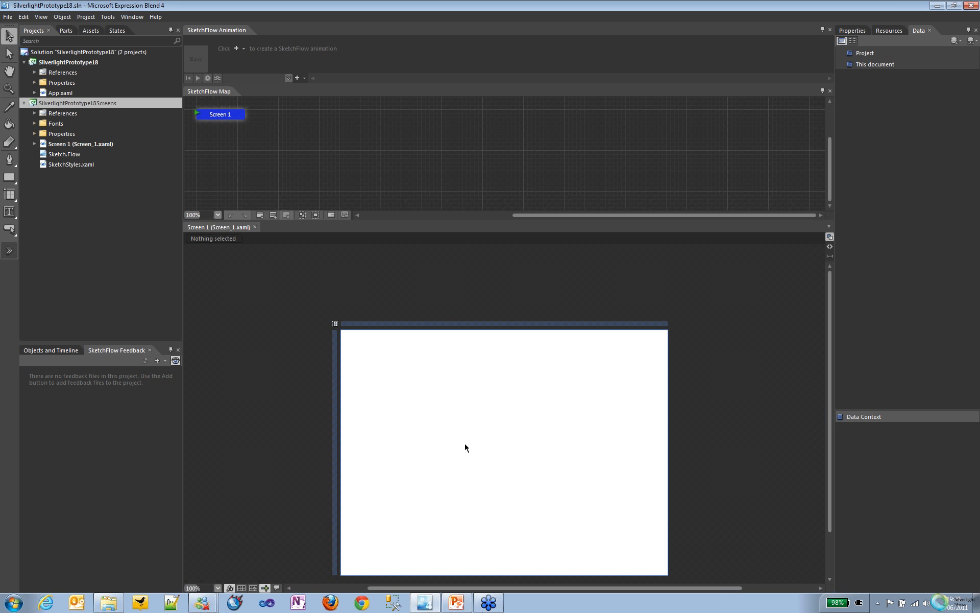
{"action": "mouse_move", "coordinate": [232, 117]}
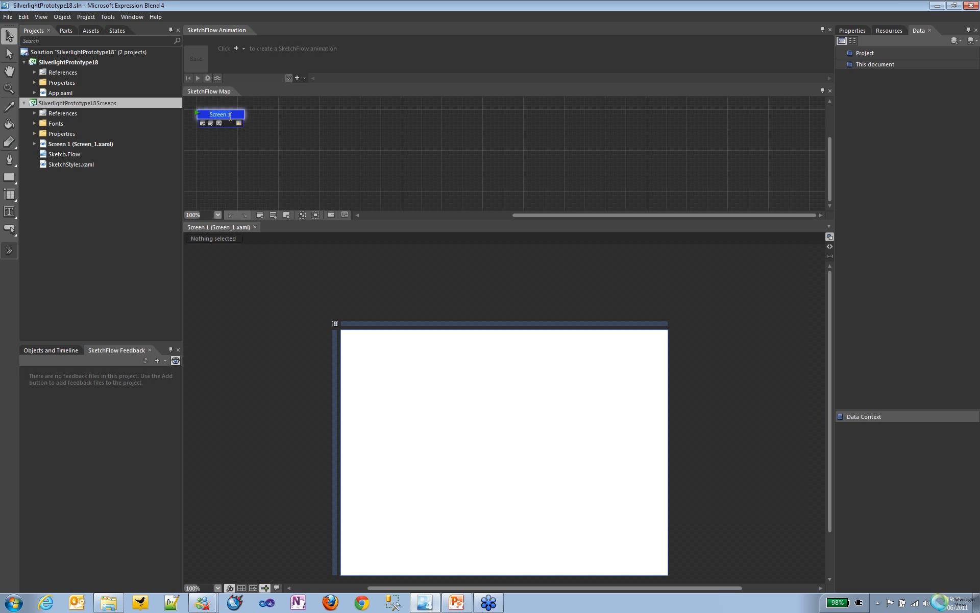
{"action": "type", "text": "Login"}
{"action": "key", "text": "Return"}
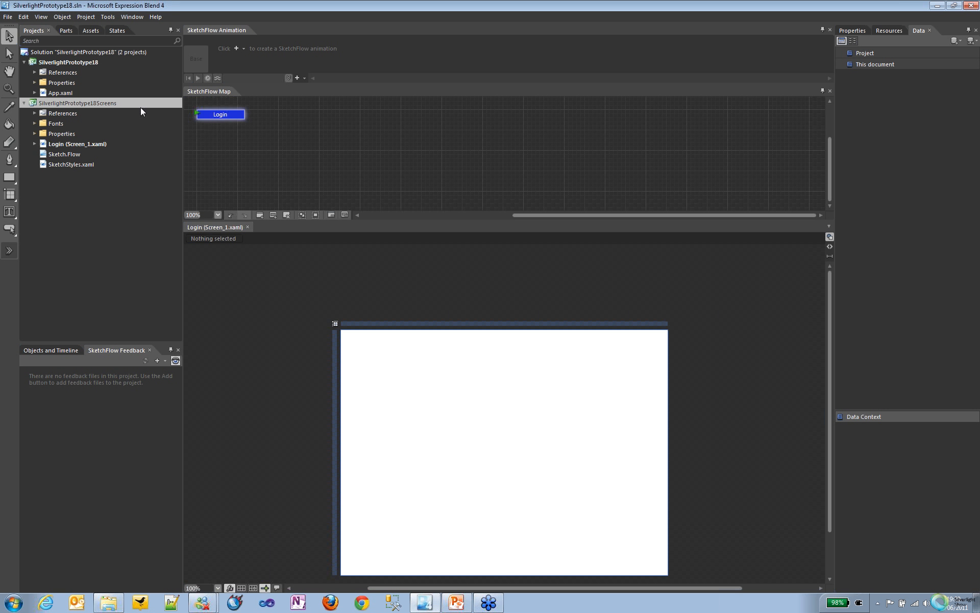
Step: Draw a Button-Sketch control near the middle of the Login screen and label it Login
{"action": "left_click", "coordinate": [88, 30]}
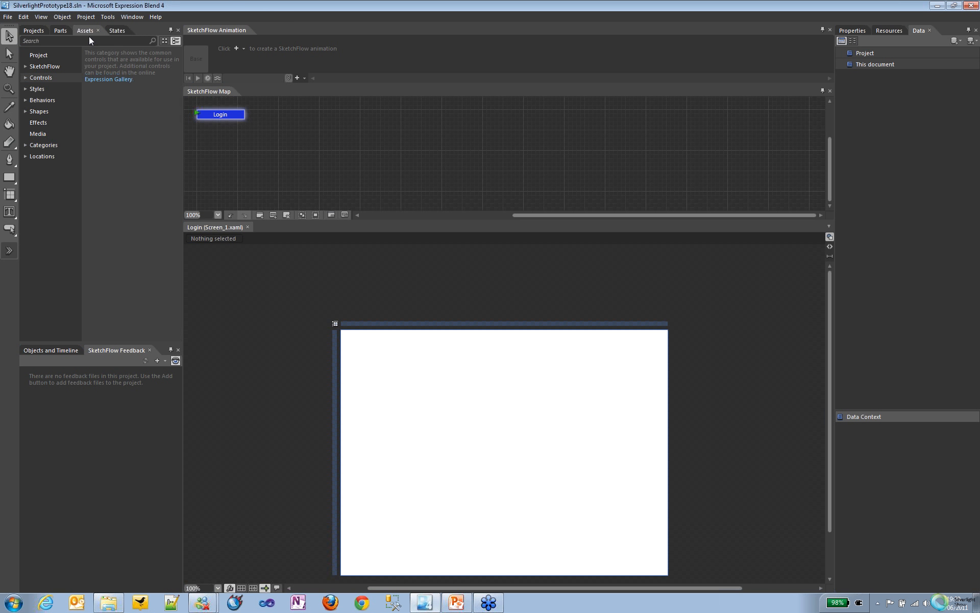
{"action": "left_click", "coordinate": [25, 90]}
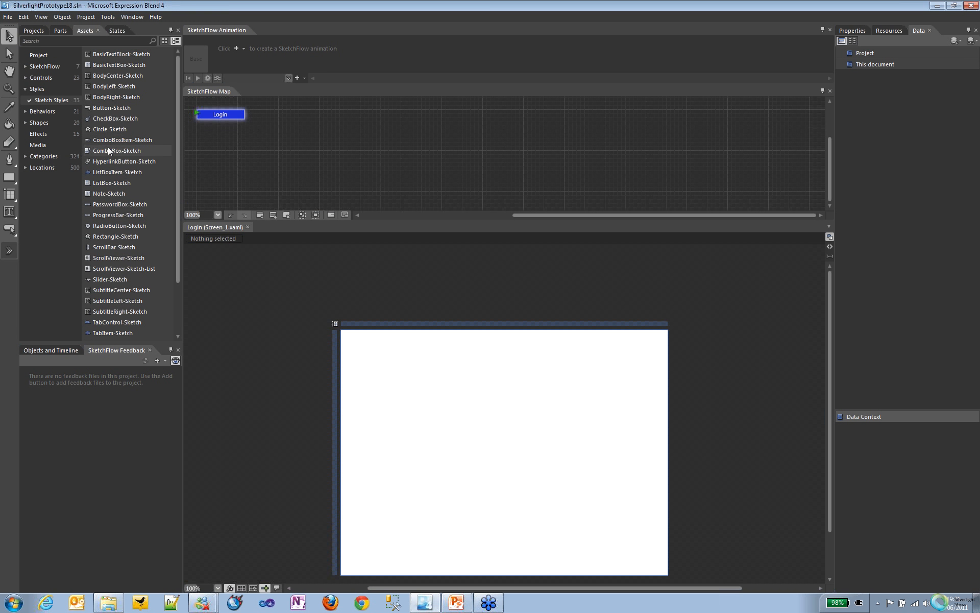
{"action": "left_click", "coordinate": [110, 109]}
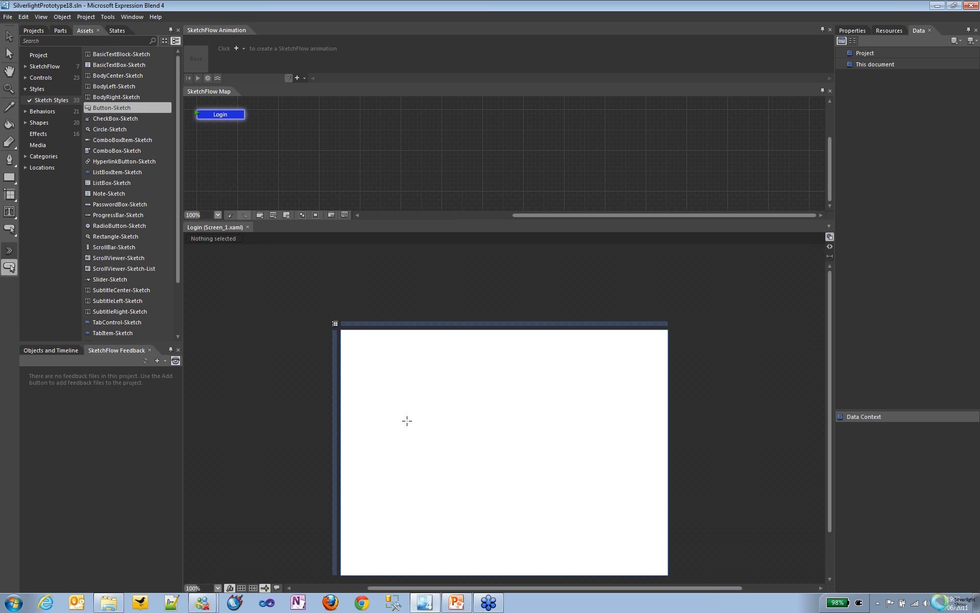
{"action": "left_click_drag", "start_coordinate": [407, 421], "coordinate": [504, 449]}
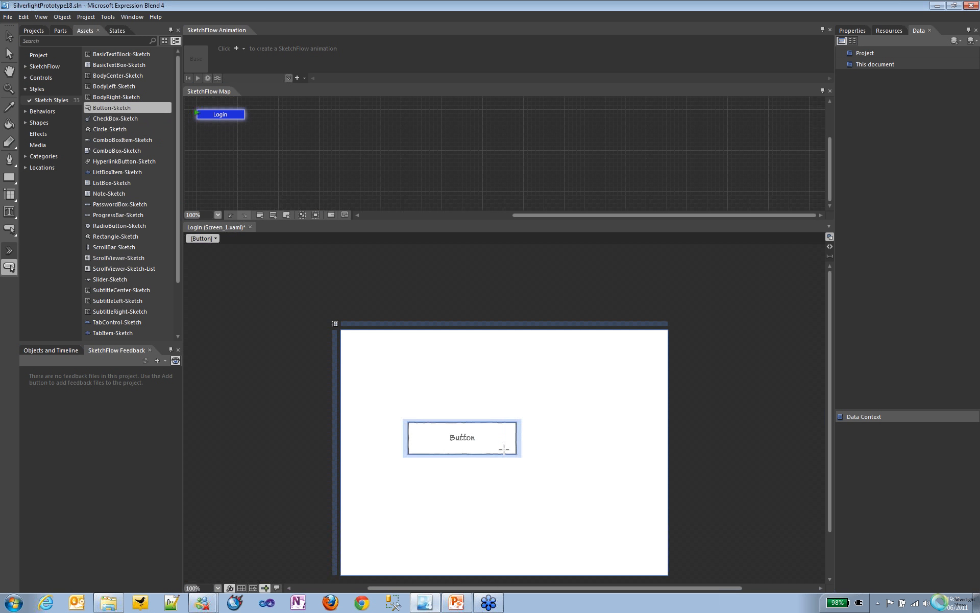
{"action": "double_click", "coordinate": [469, 438]}
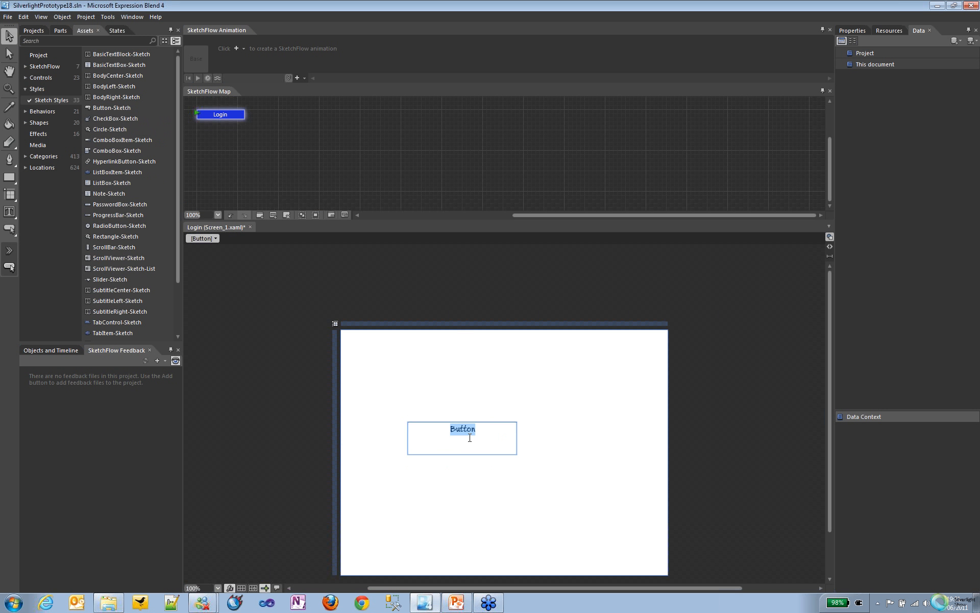
{"action": "type", "text": "Login"}
{"action": "key", "text": "Escape"}
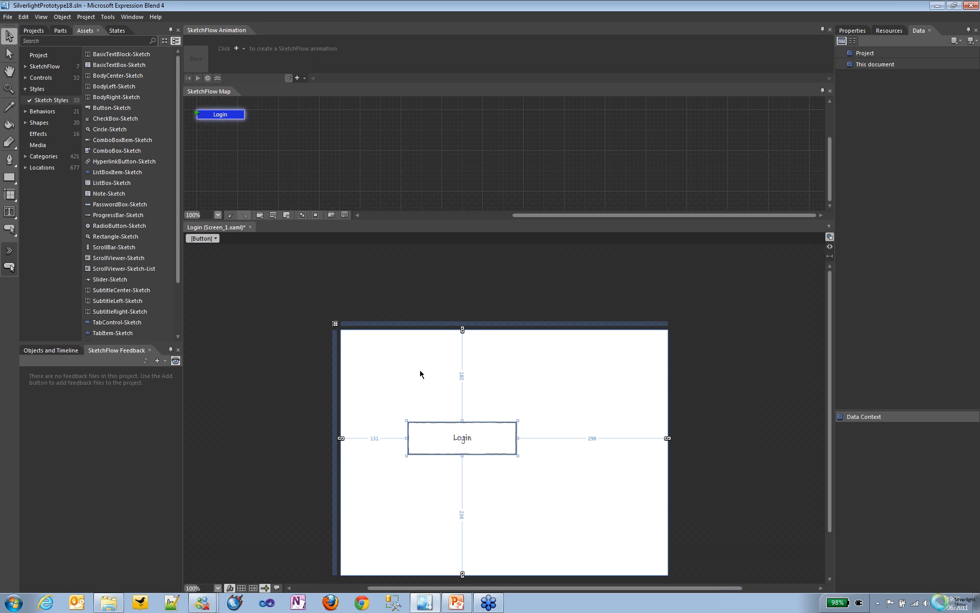
Step: Create a connected screen from the Login node in the SketchFlow map and name it Main
{"action": "right_click", "coordinate": [231, 117]}
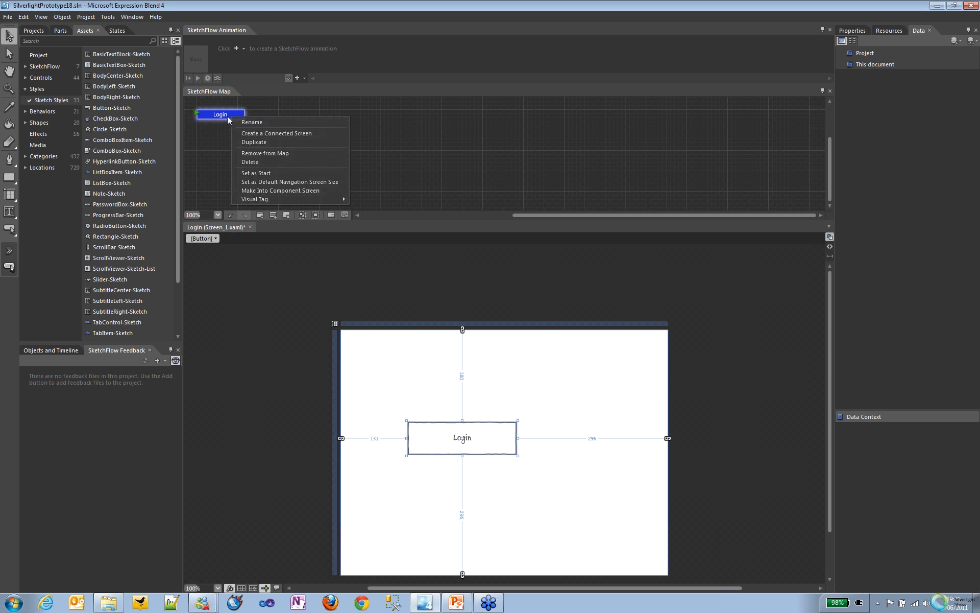
{"action": "left_click", "coordinate": [223, 115]}
{"action": "double_click", "coordinate": [217, 115]}
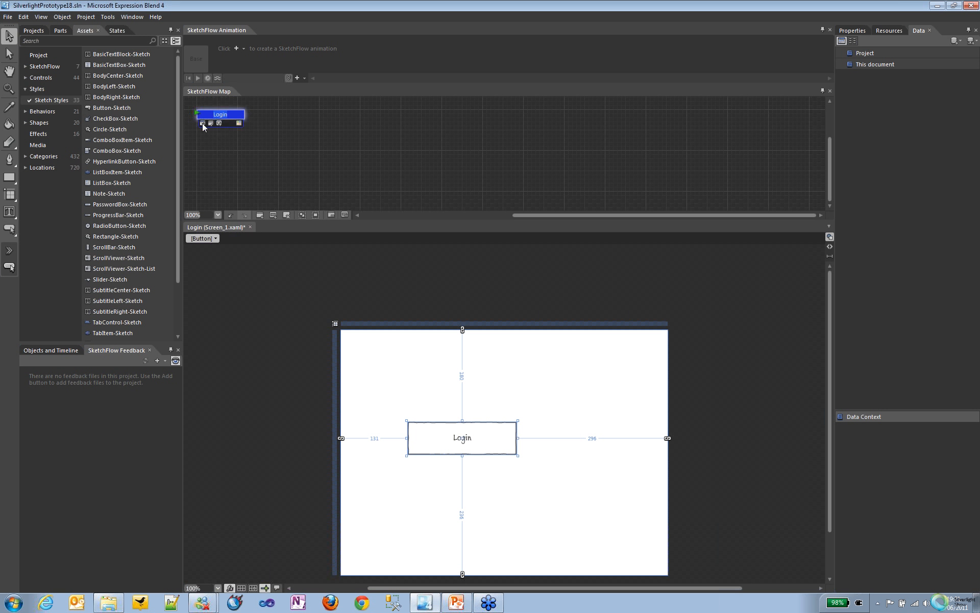
{"action": "left_click", "coordinate": [203, 126]}
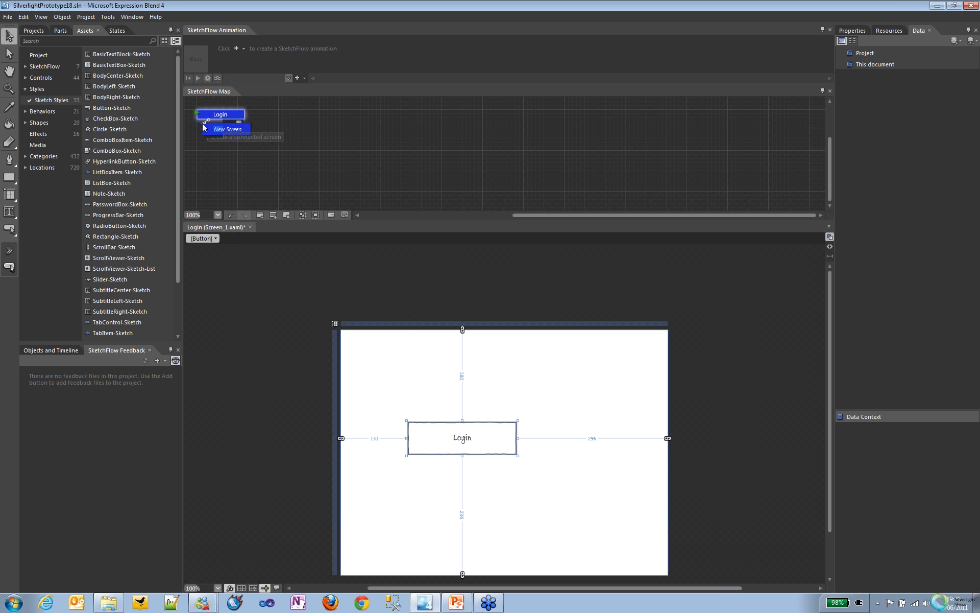
{"action": "type", "text": "Main"}
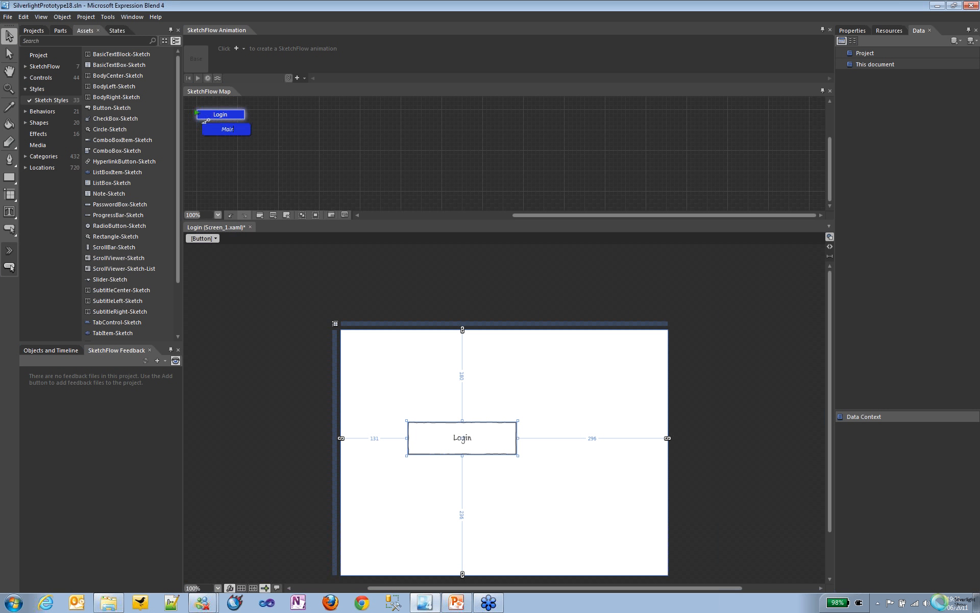
{"action": "key", "text": "Return"}
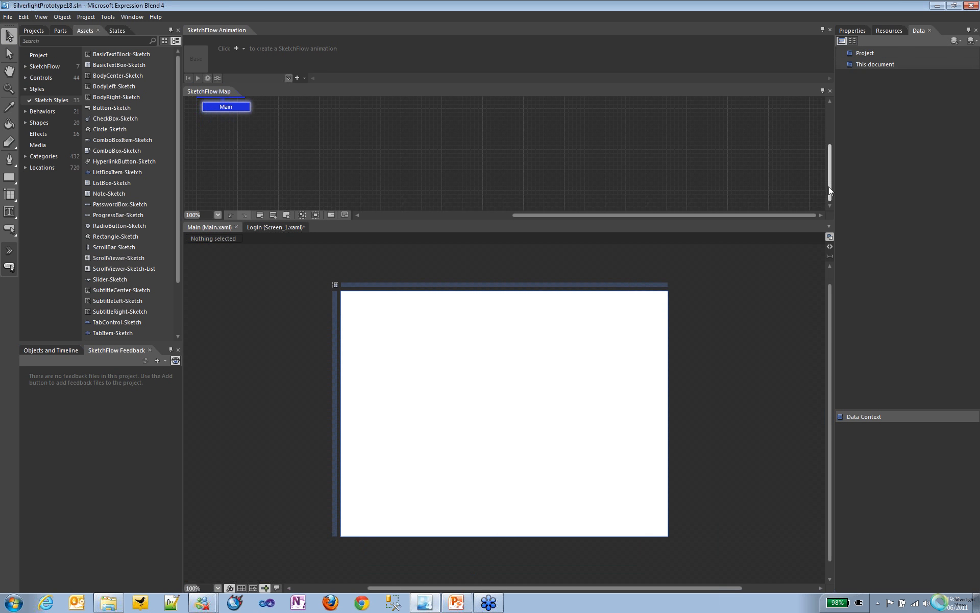
Step: Set the SketchFlow map zoom to 200% and move the Main node to the right of Login
{"action": "left_click_drag", "start_coordinate": [828, 186], "coordinate": [822, 177]}
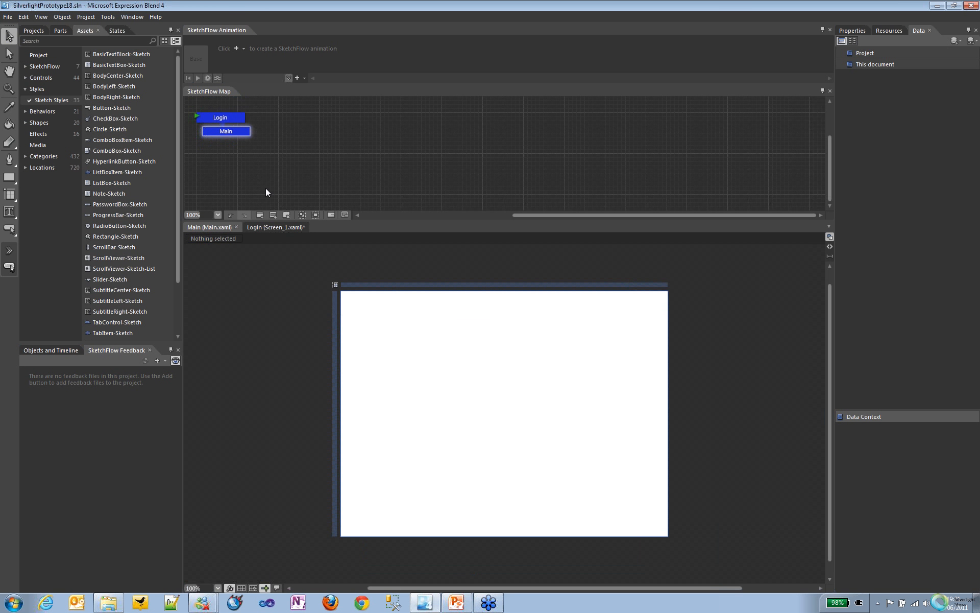
{"action": "left_click", "coordinate": [218, 215]}
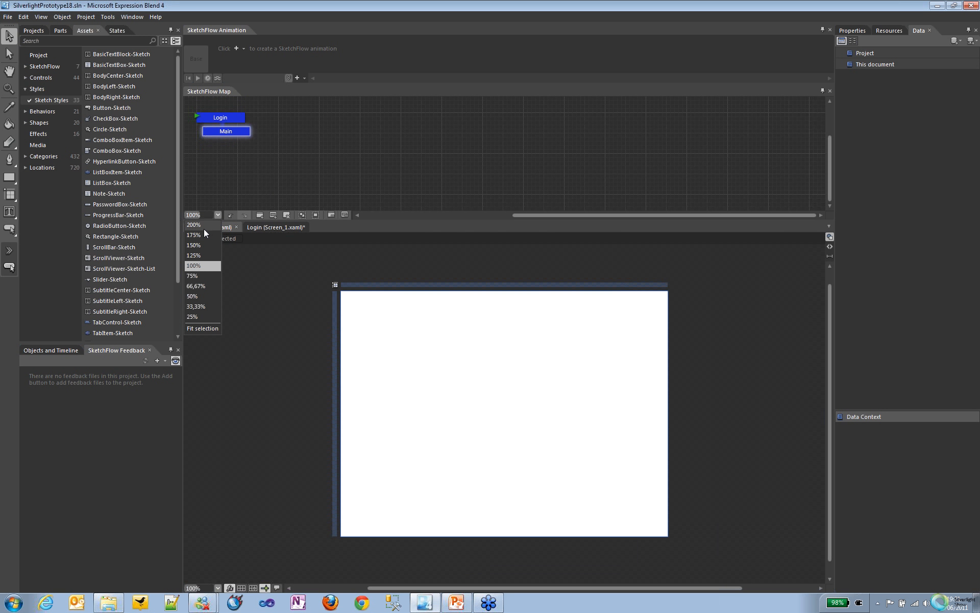
{"action": "left_click", "coordinate": [204, 226]}
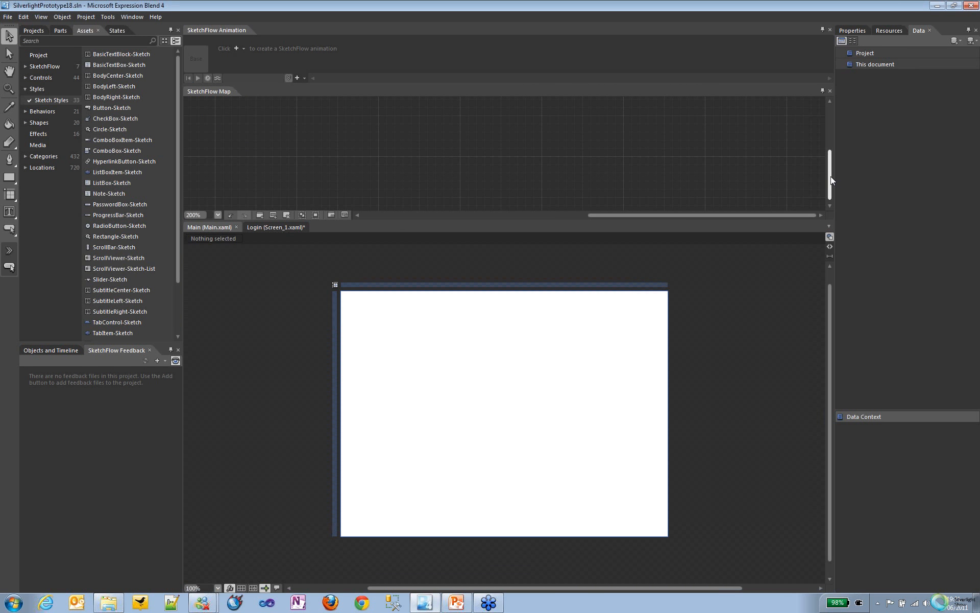
{"action": "left_click_drag", "start_coordinate": [831, 176], "coordinate": [832, 167]}
{"action": "mouse_move", "coordinate": [720, 207]}
{"action": "left_mouse_down"}
{"action": "mouse_move", "coordinate": [540, 204]}
{"action": "mouse_move", "coordinate": [550, 204]}
{"action": "left_mouse_up"}
{"action": "left_click_drag", "start_coordinate": [430, 187], "coordinate": [561, 177]}
Step: Set the Main screen's artboard zoom to 200% and bring its left edge into view
{"action": "left_click", "coordinate": [213, 589]}
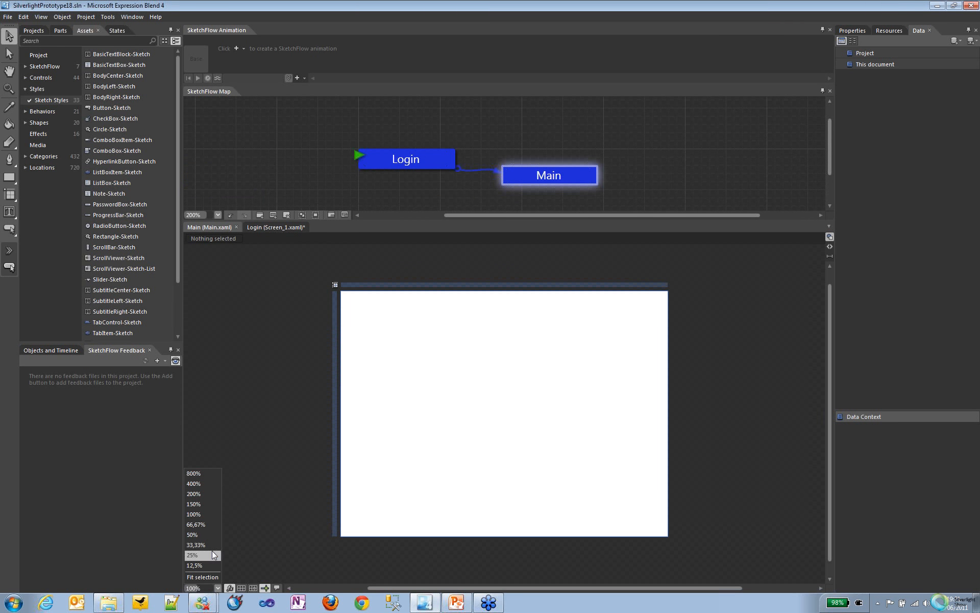
{"action": "left_click", "coordinate": [204, 493]}
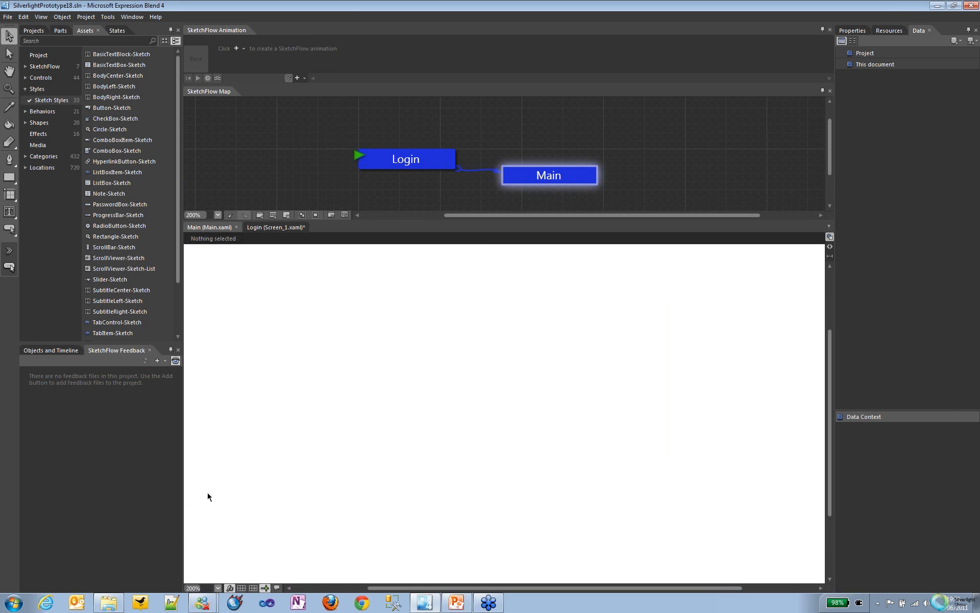
{"action": "left_click_drag", "start_coordinate": [417, 588], "coordinate": [401, 589]}
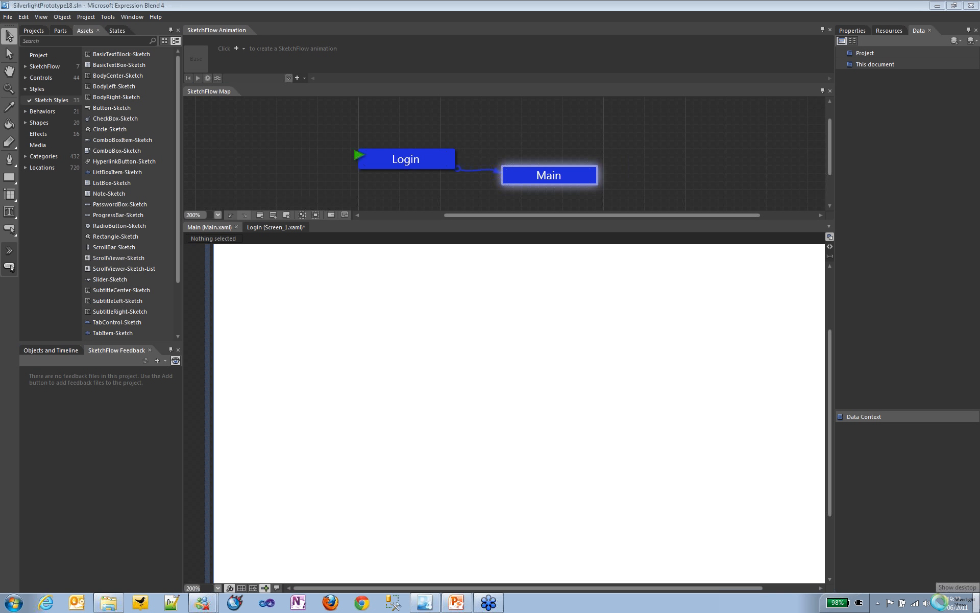
{"action": "left_click", "coordinate": [976, 603]}
{"action": "right_click", "coordinate": [408, 309]}
{"action": "left_click", "coordinate": [424, 602]}
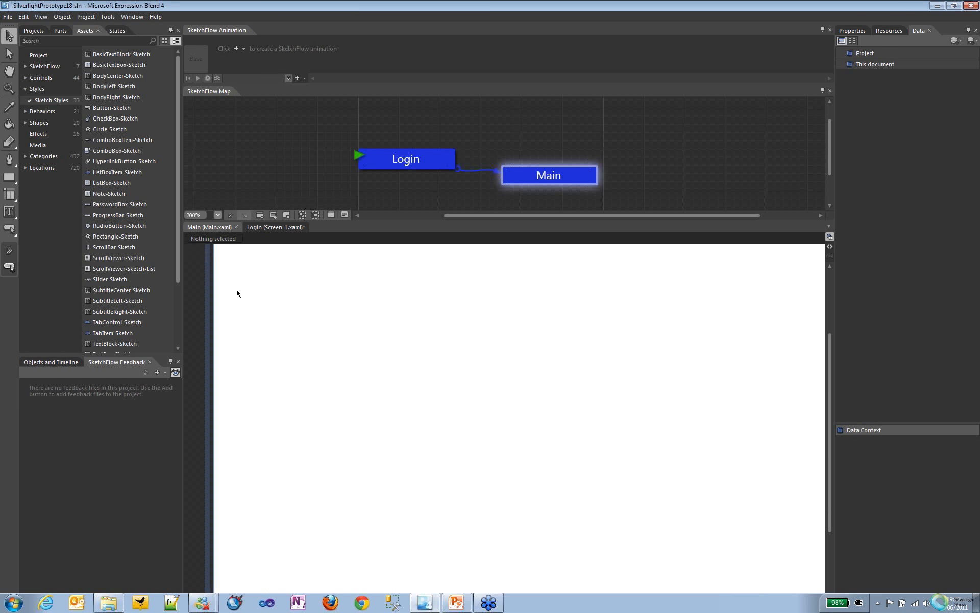
{"action": "key", "text": "super+plus"}
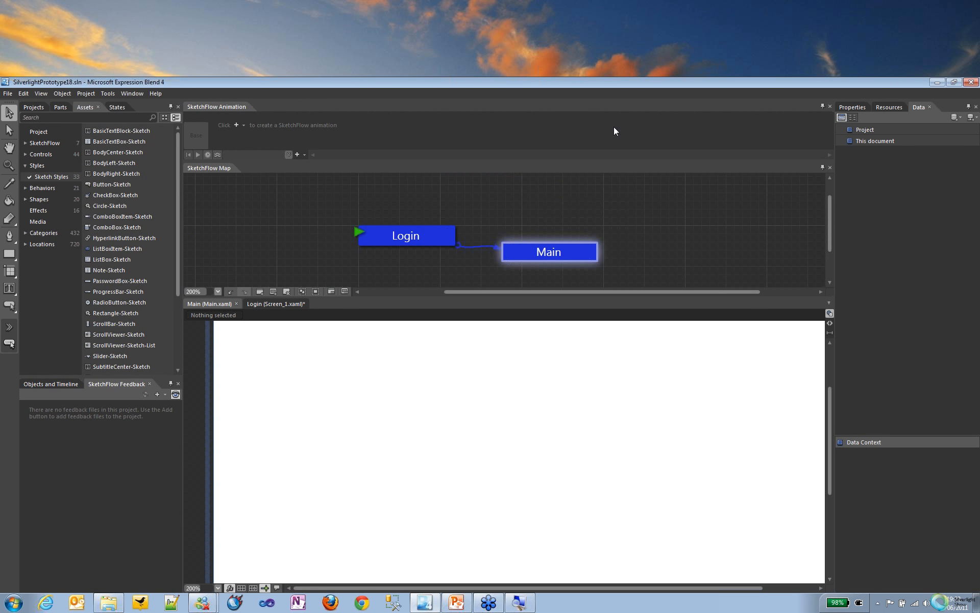
{"action": "right_click", "coordinate": [518, 600]}
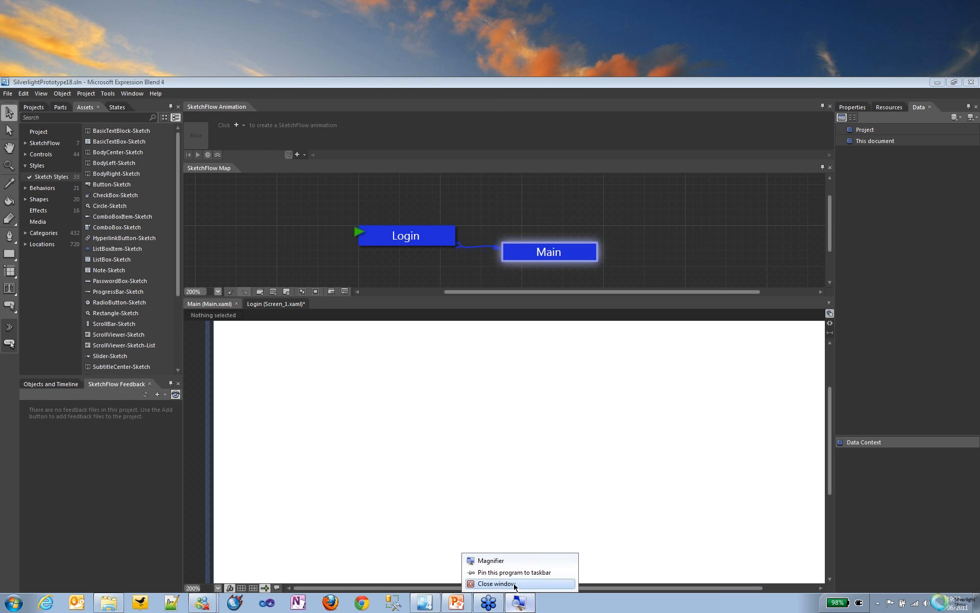
{"action": "left_click", "coordinate": [515, 584]}
Step: Set the Windows display resolution to 1440 × 900, keep the changes and switch back to Expression Blend
{"action": "right_click", "coordinate": [486, 338]}
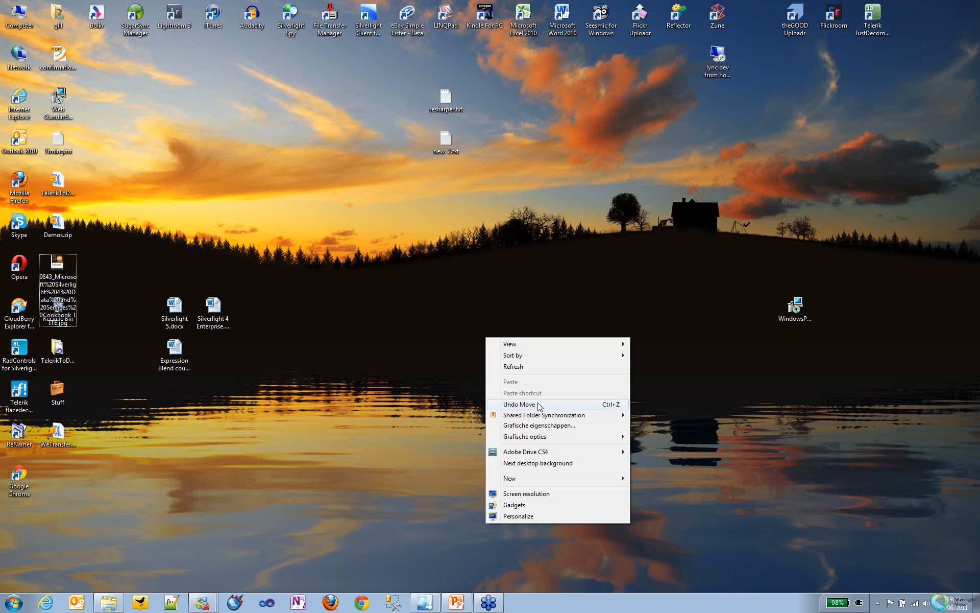
{"action": "left_click", "coordinate": [534, 494]}
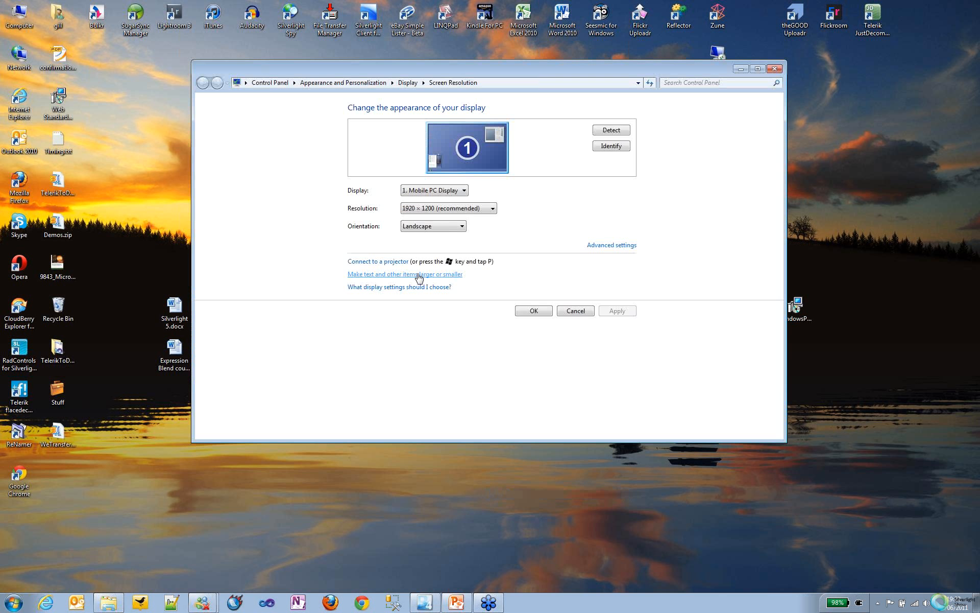
{"action": "left_click", "coordinate": [447, 207]}
{"action": "left_click", "coordinate": [413, 280]}
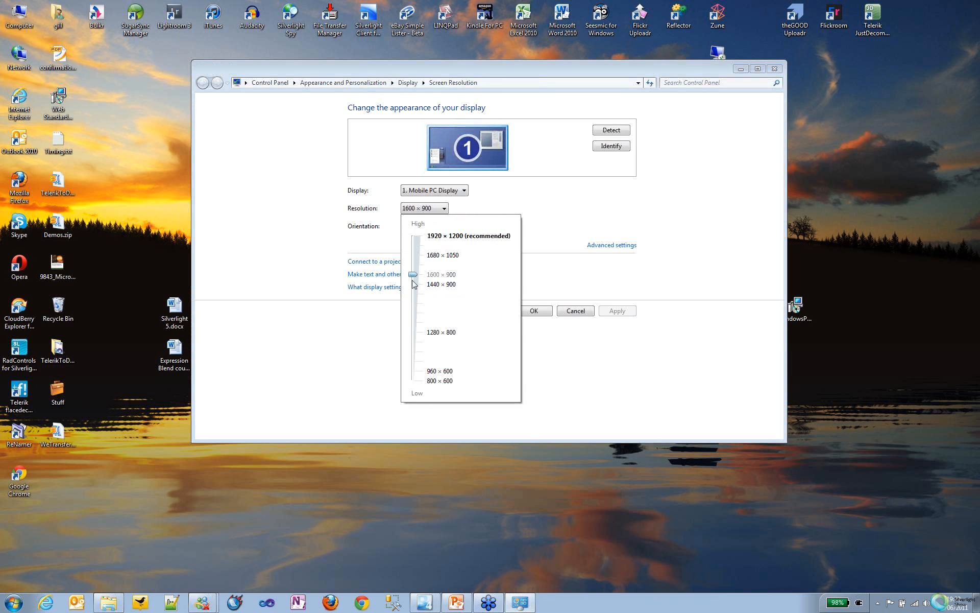
{"action": "left_click", "coordinate": [523, 378]}
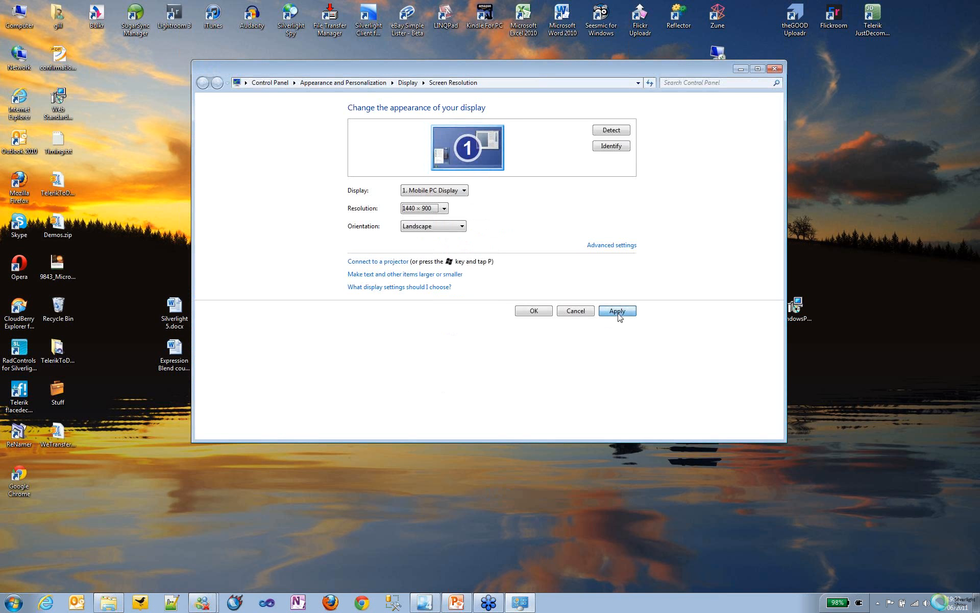
{"action": "left_click", "coordinate": [618, 311]}
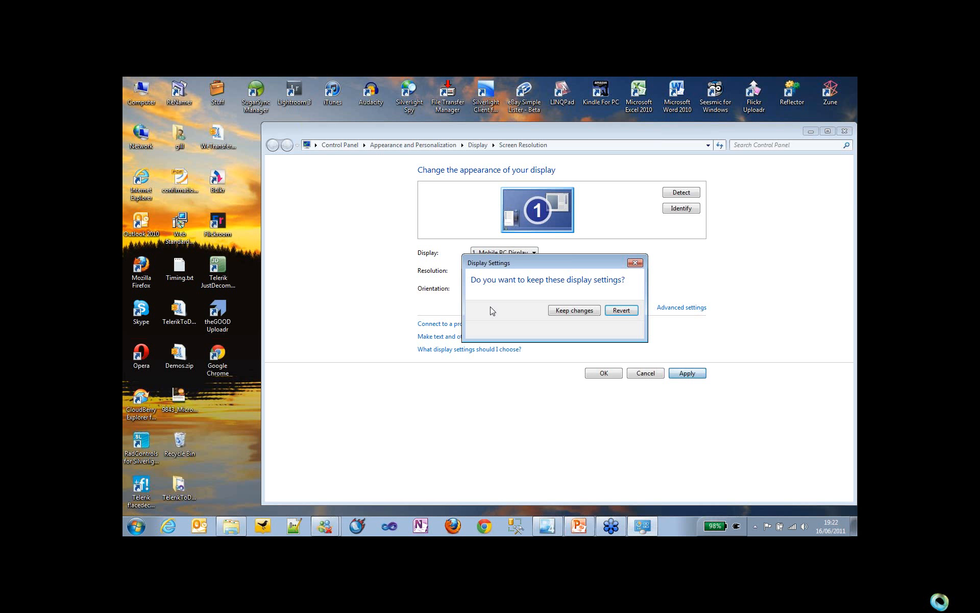
{"action": "left_click", "coordinate": [574, 310]}
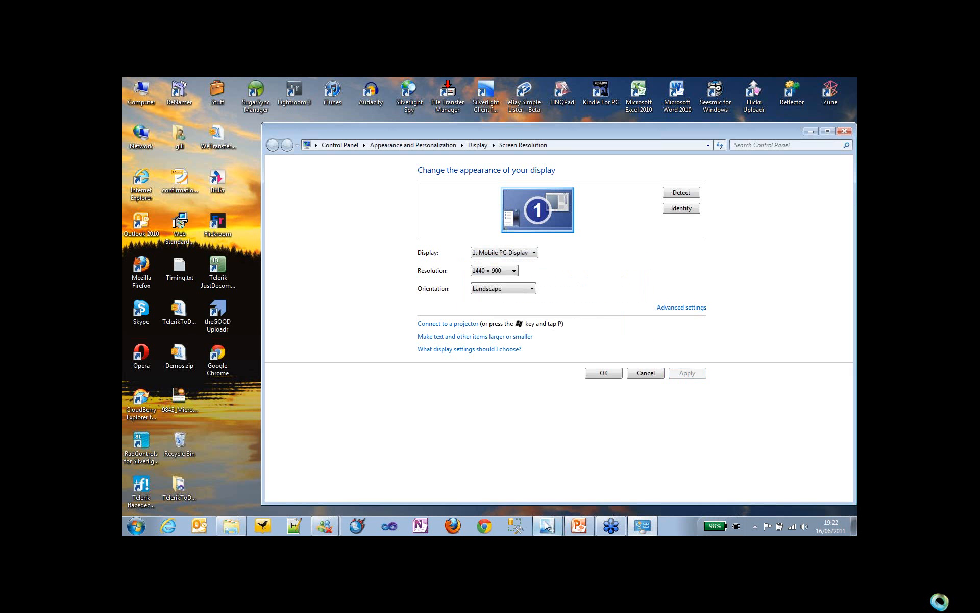
{"action": "left_click", "coordinate": [545, 522]}
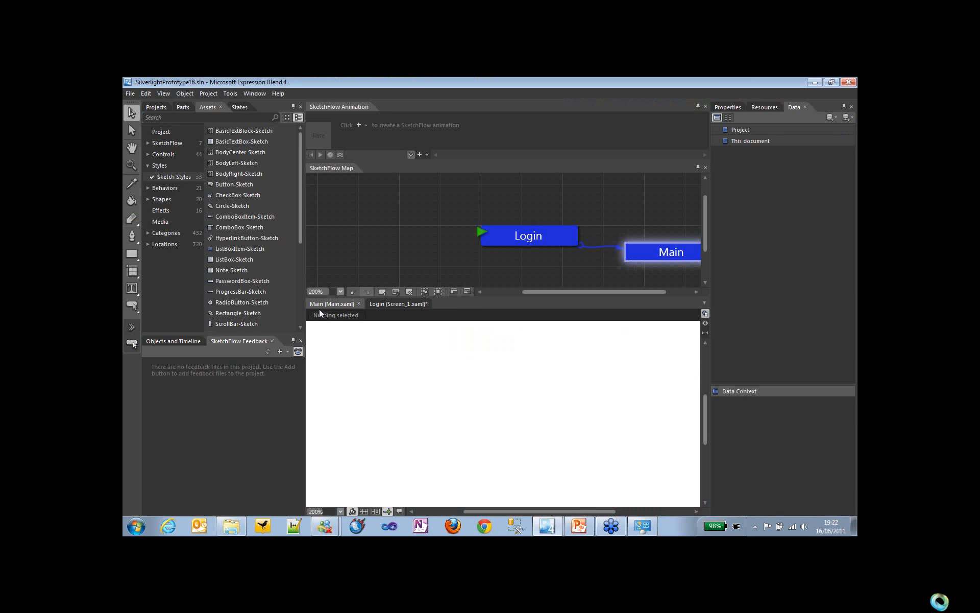
Step: Bring both the Login and Main nodes into view in the SketchFlow map and set the Main screen's artboard zoom to 100%
{"action": "left_click_drag", "start_coordinate": [584, 292], "coordinate": [589, 293]}
{"action": "left_click_drag", "start_coordinate": [593, 292], "coordinate": [586, 293]}
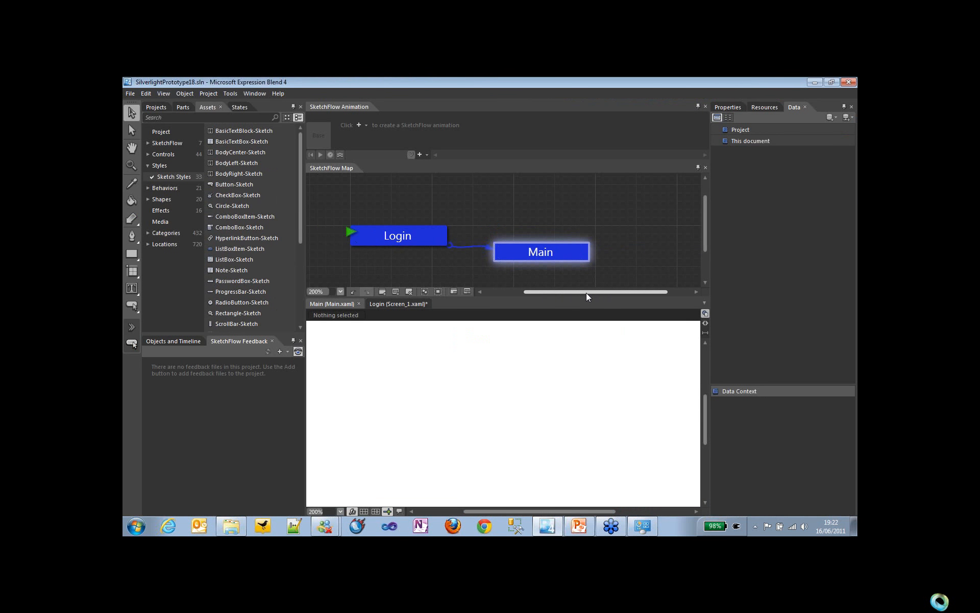
{"action": "left_click", "coordinate": [340, 511]}
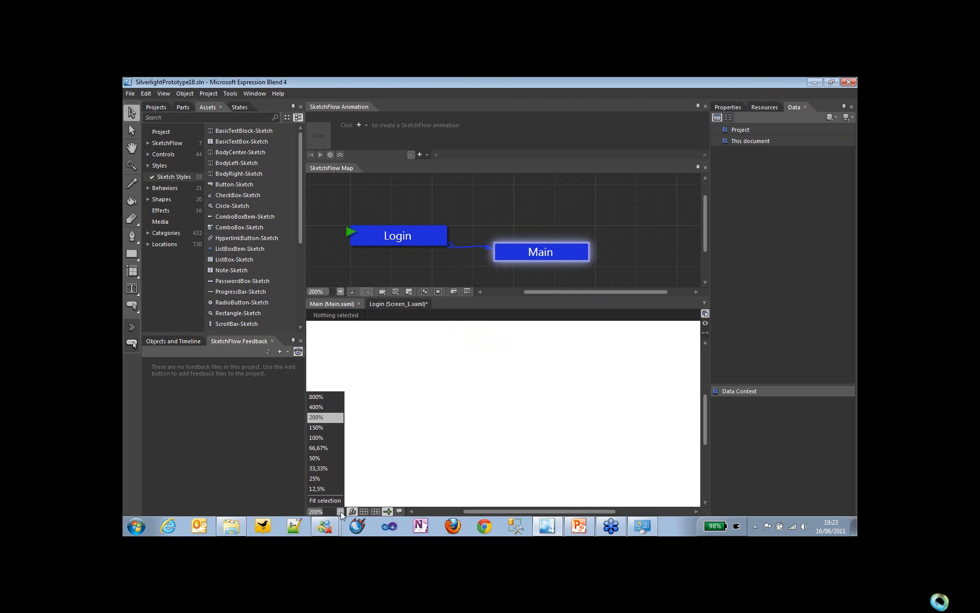
{"action": "left_click", "coordinate": [322, 439]}
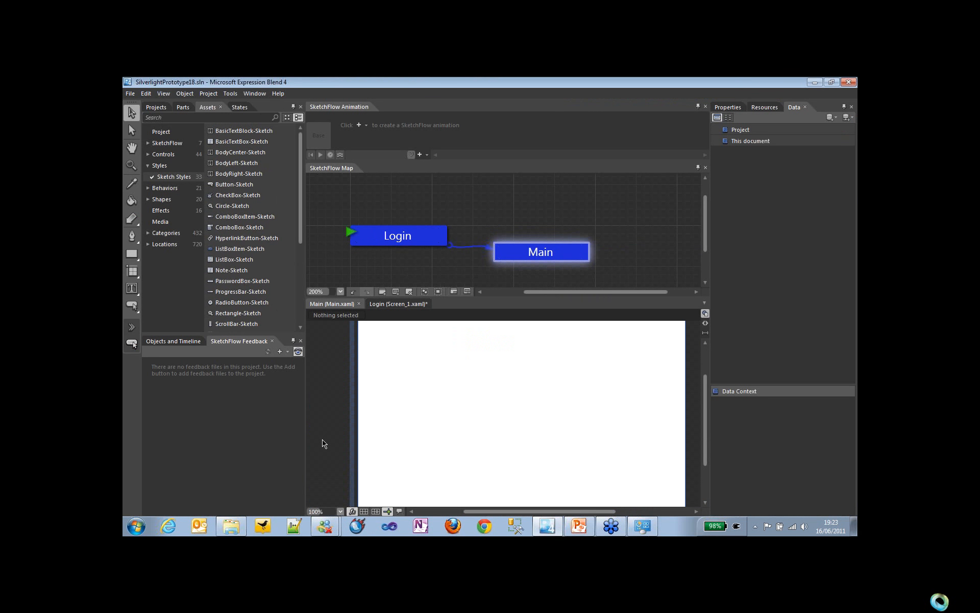
{"action": "mouse_move", "coordinate": [415, 234]}
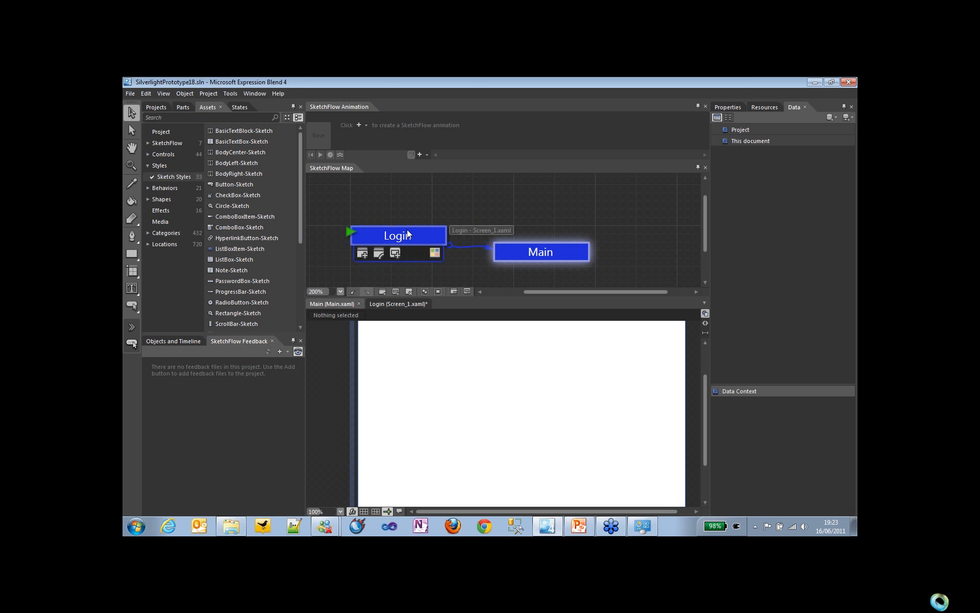
{"action": "mouse_move", "coordinate": [540, 256]}
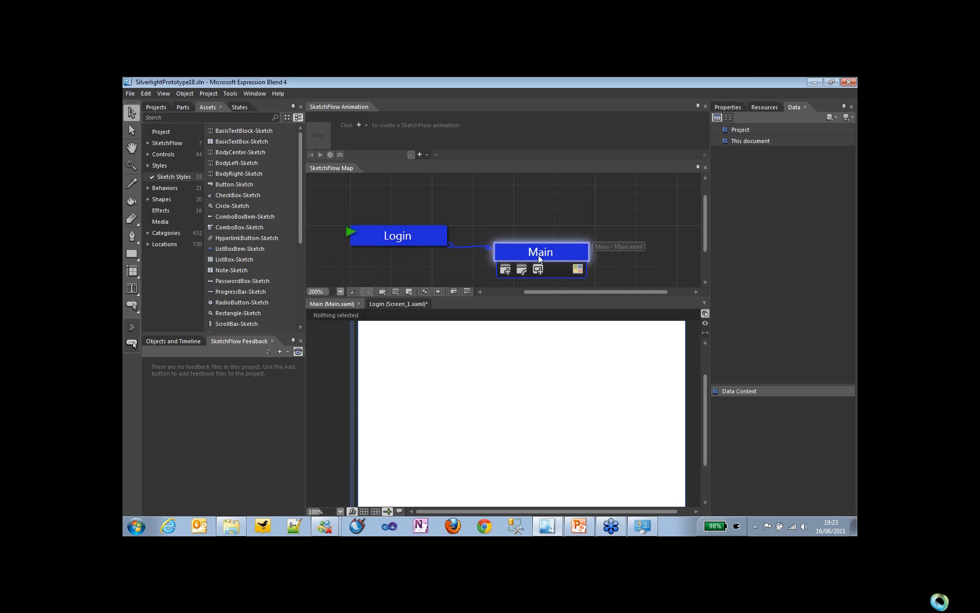
Step: Add a TextBlock-Sketch about 54 px high reading "Main" near the Main screen's upper-left corner, and preview the prototype in the browser
{"action": "left_click_drag", "start_coordinate": [705, 403], "coordinate": [704, 387]}
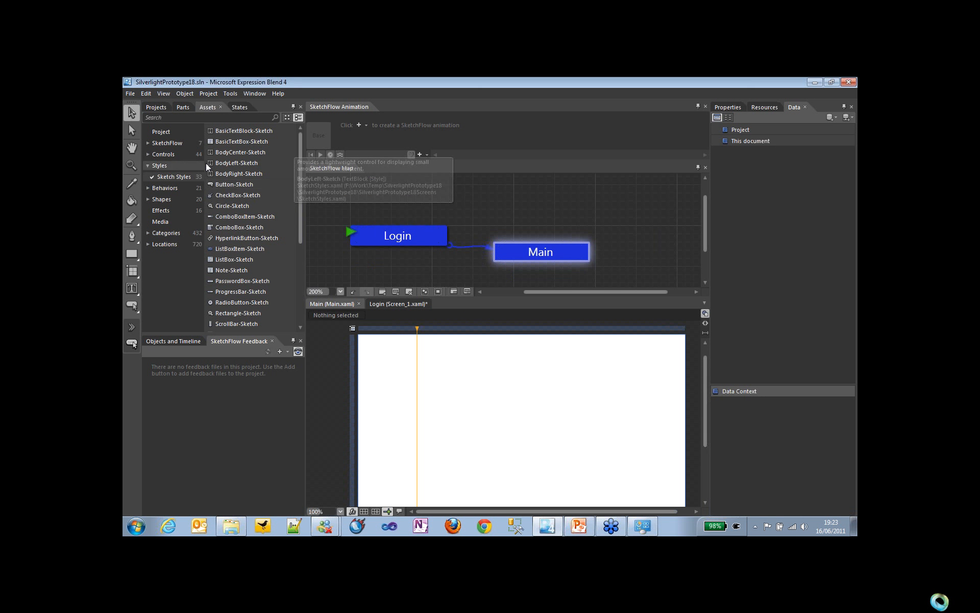
{"action": "left_click_drag", "start_coordinate": [301, 228], "coordinate": [300, 290]}
{"action": "left_click", "coordinate": [240, 315]}
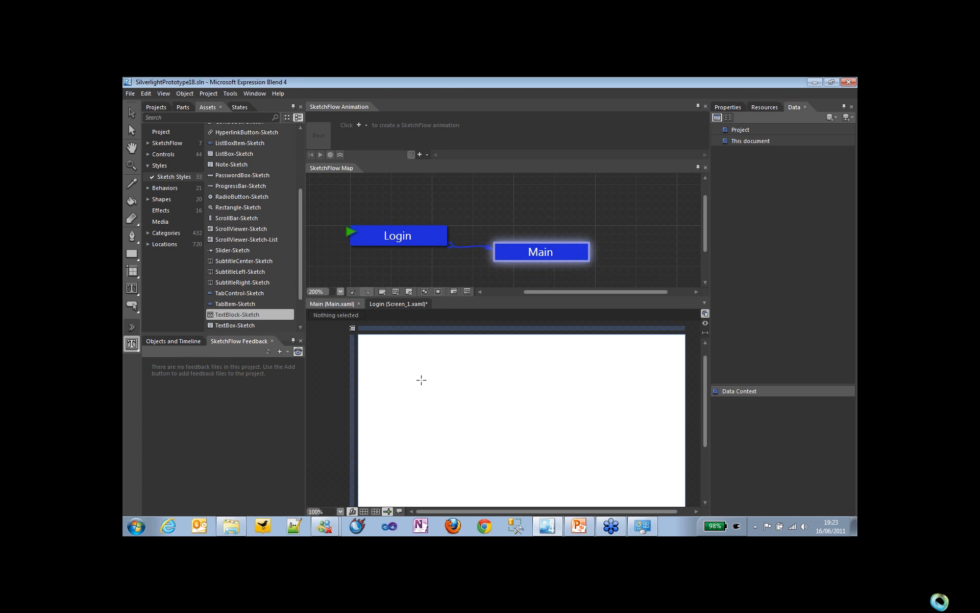
{"action": "left_click_drag", "start_coordinate": [394, 359], "coordinate": [524, 387]}
{"action": "type", "text": "Main"}
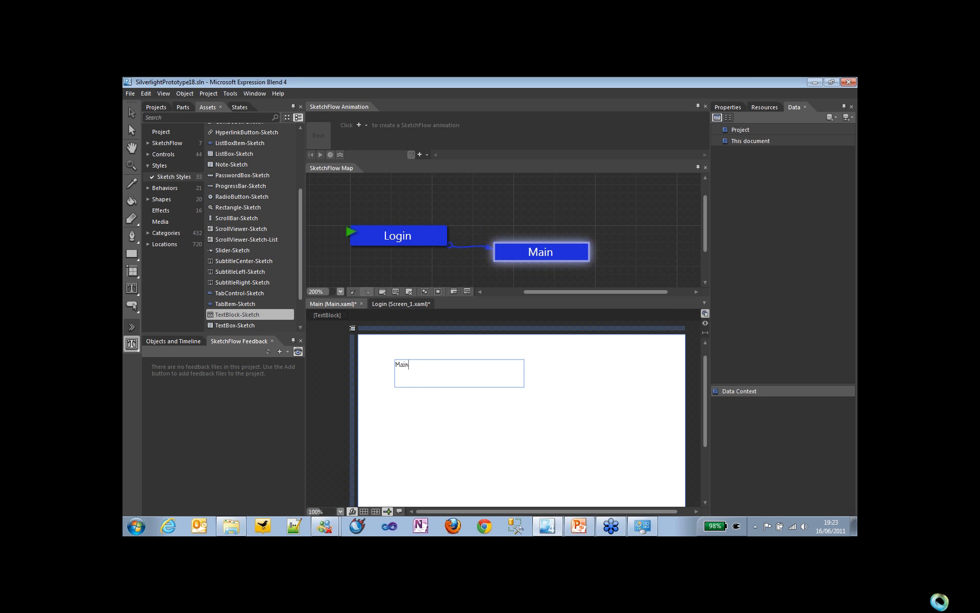
{"action": "key", "text": "F5"}
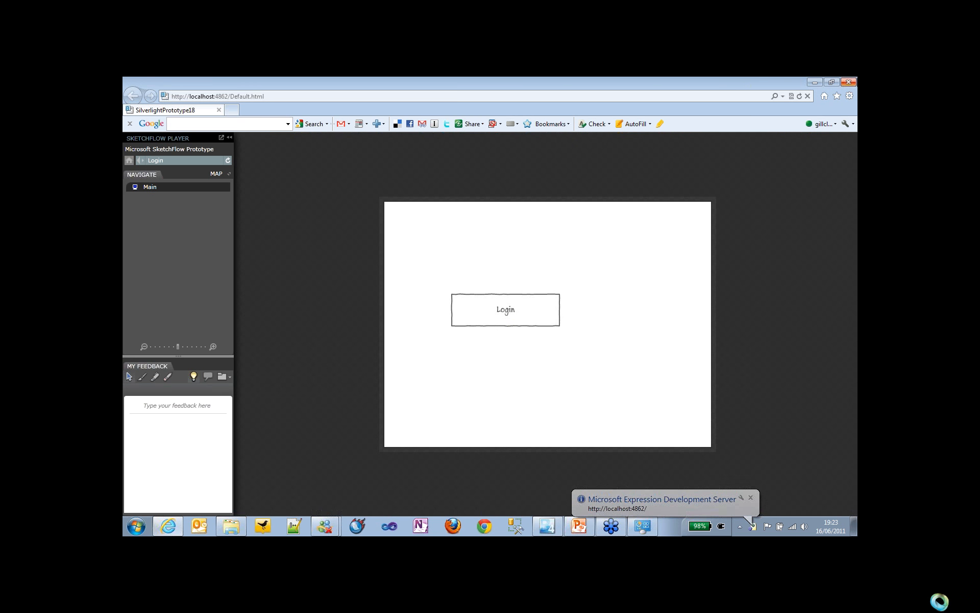
{"action": "left_click", "coordinate": [848, 83]}
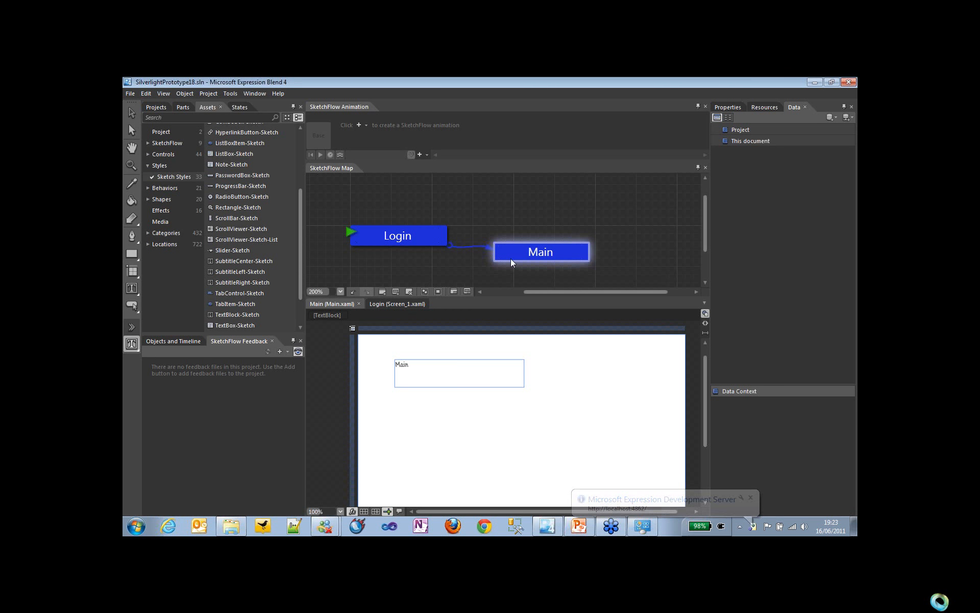
Step: Open the Login screen and set its Login button to navigate to Main
{"action": "double_click", "coordinate": [431, 237]}
{"action": "key", "text": "v"}
{"action": "left_click", "coordinate": [474, 443]}
{"action": "right_click", "coordinate": [474, 444]}
{"action": "mouse_move", "coordinate": [562, 434]}
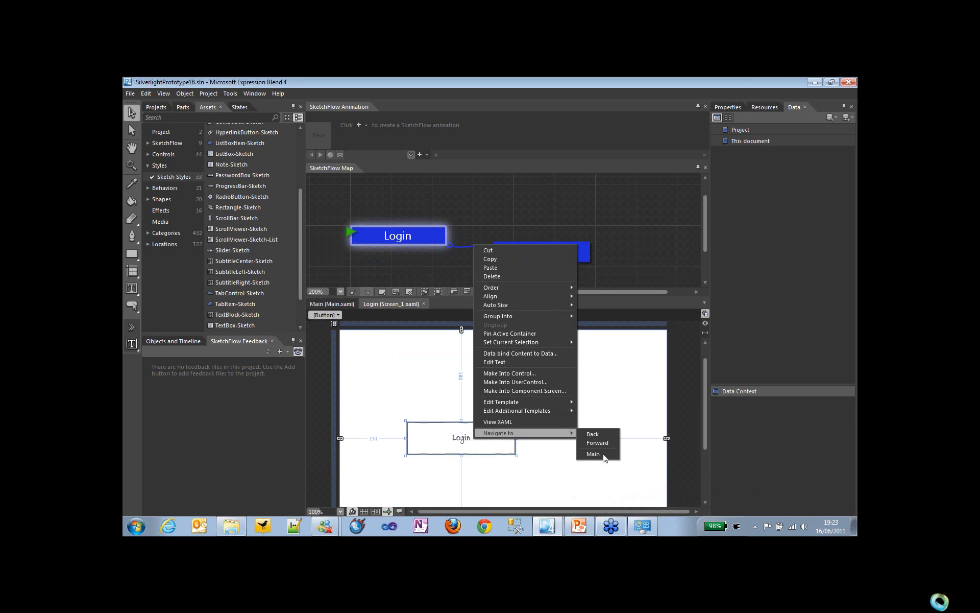
{"action": "left_click", "coordinate": [598, 456]}
Step: Run the prototype, follow the Login button to Main, and return to the Login screen through the player's map
{"action": "key", "text": "F5"}
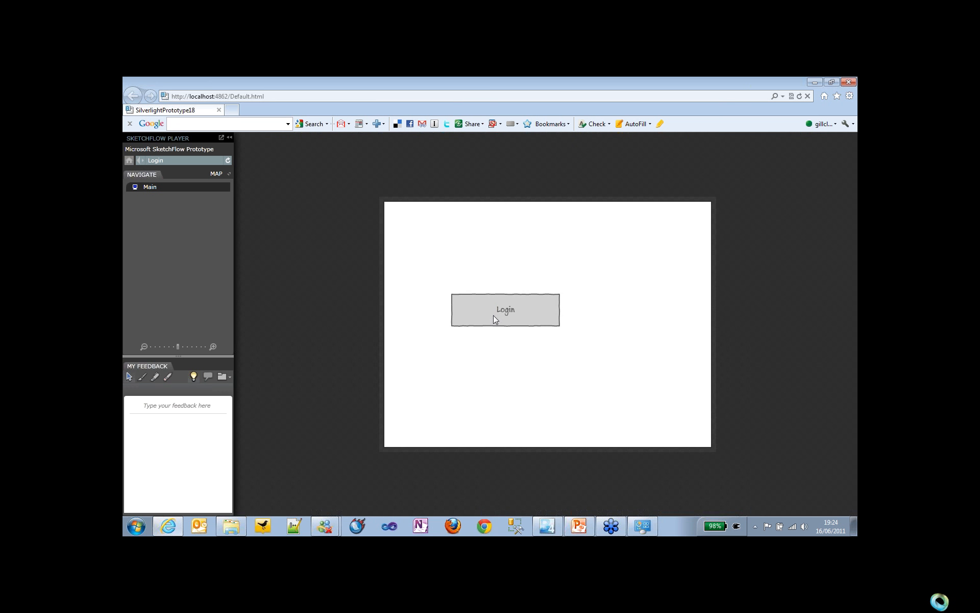
{"action": "left_click", "coordinate": [494, 318]}
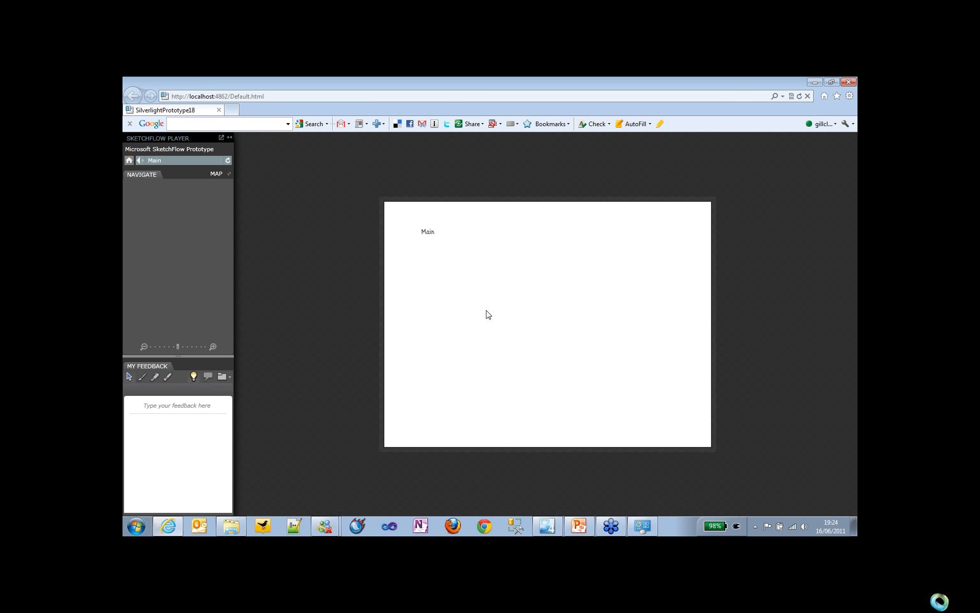
{"action": "left_click", "coordinate": [229, 173]}
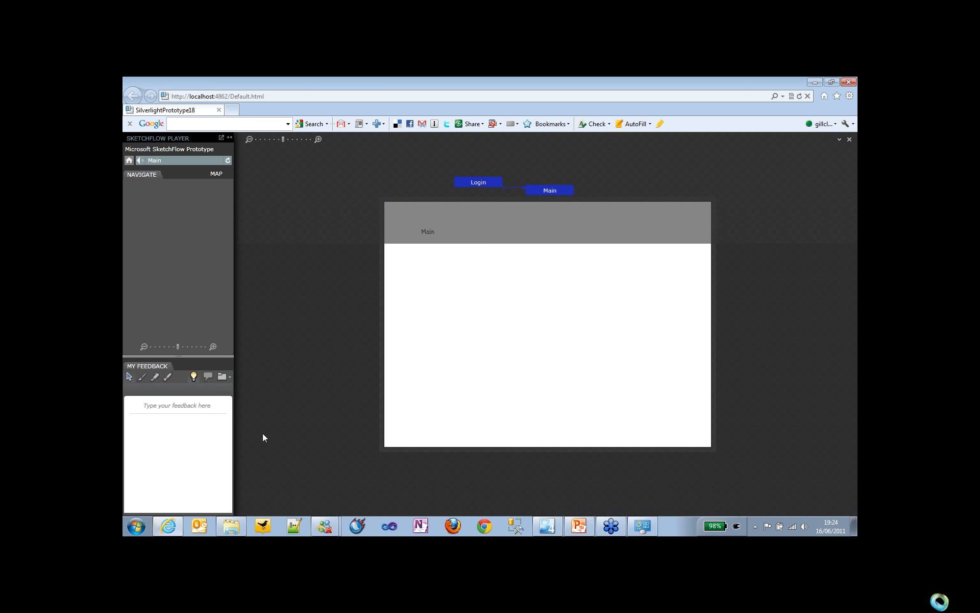
{"action": "left_click", "coordinate": [221, 138]}
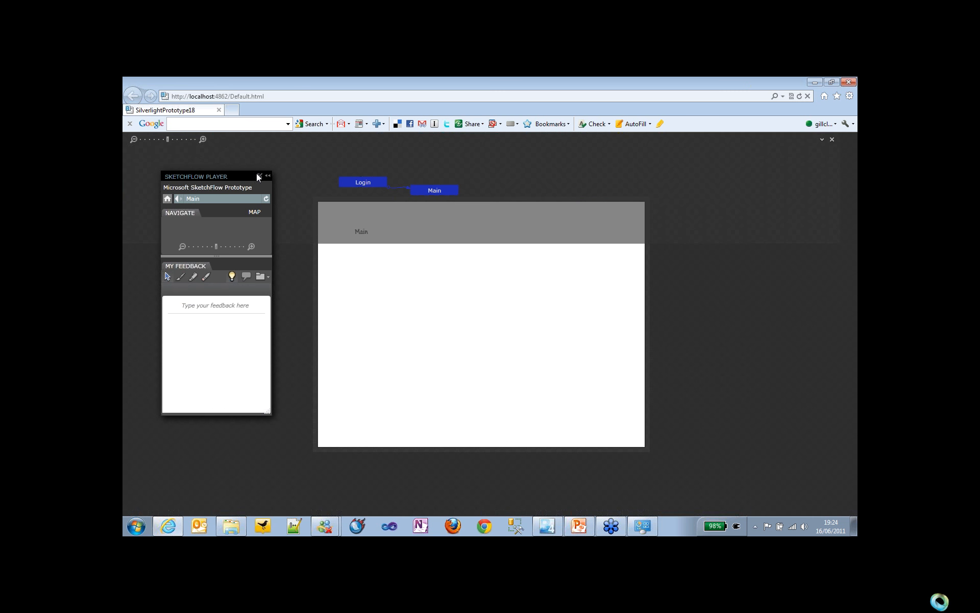
{"action": "left_click", "coordinate": [258, 176]}
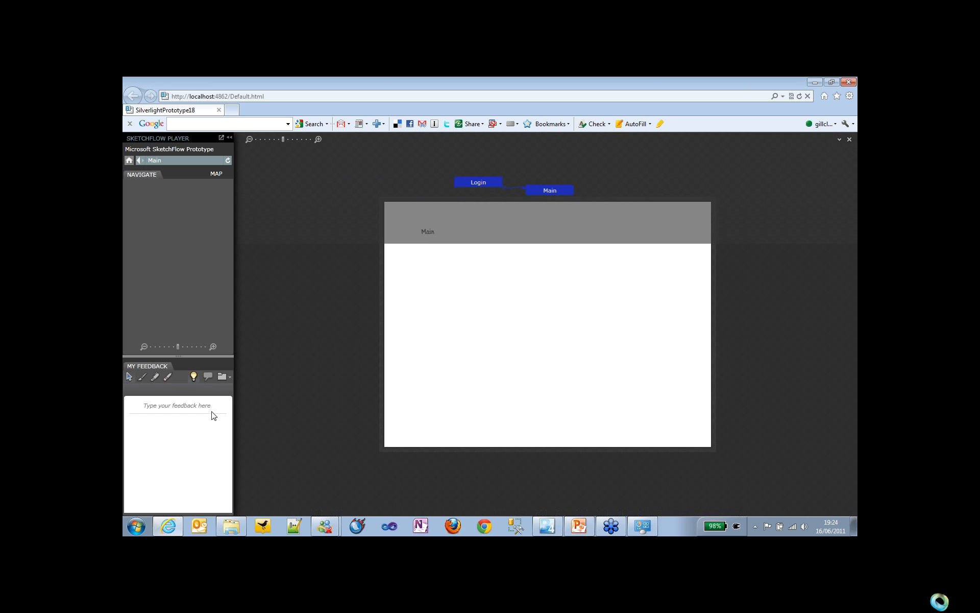
{"action": "left_click", "coordinate": [476, 186]}
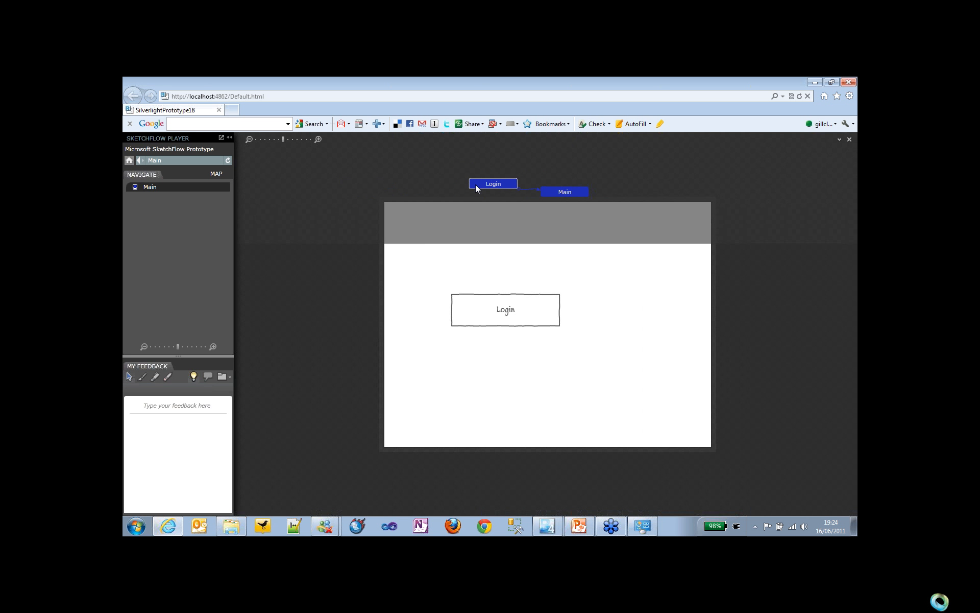
Step: Circle the Login button's label in black feedback ink and write "NOK" beside it
{"action": "left_click", "coordinate": [143, 377]}
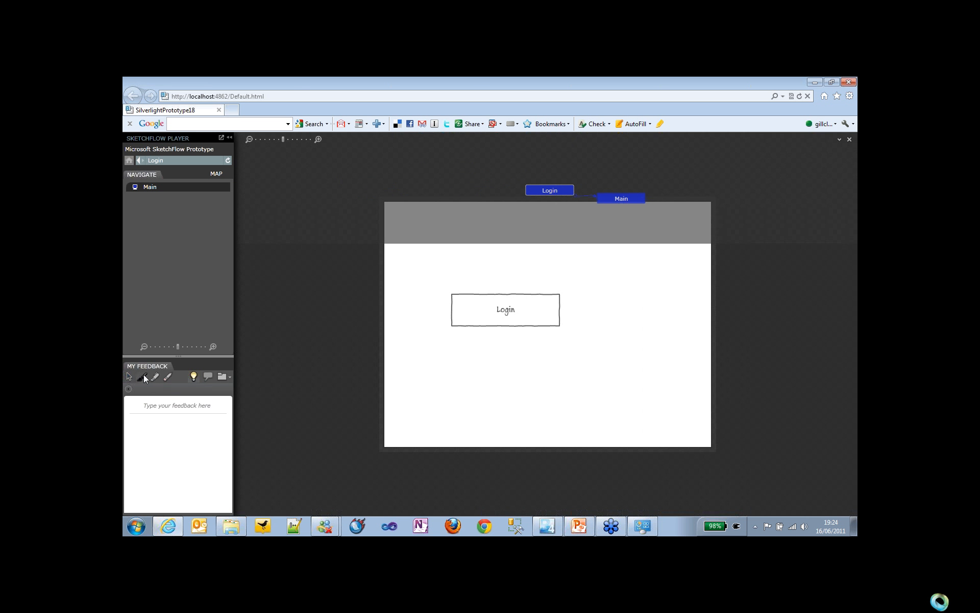
{"action": "mouse_move", "coordinate": [513, 296]}
{"action": "left_mouse_down"}
{"action": "mouse_move", "coordinate": [539, 314]}
{"action": "mouse_move", "coordinate": [539, 306]}
{"action": "mouse_move", "coordinate": [555, 328]}
{"action": "mouse_move", "coordinate": [596, 315]}
{"action": "mouse_move", "coordinate": [606, 333]}
{"action": "left_mouse_up"}
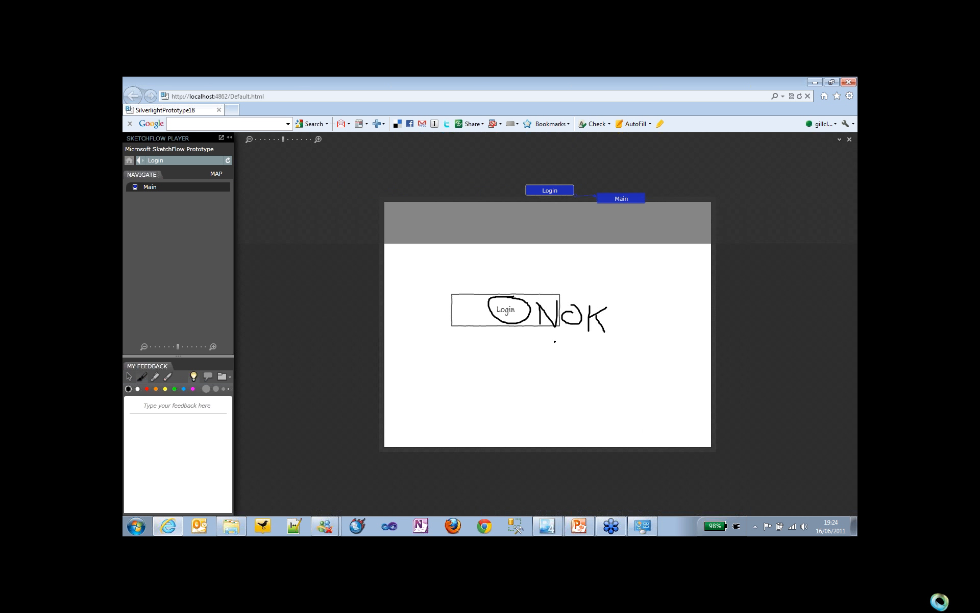
Step: Export the feedback with the default author to the Desktop as a SketchFlow Feedback file named test, and close the SketchFlow Player
{"action": "left_click", "coordinate": [231, 377]}
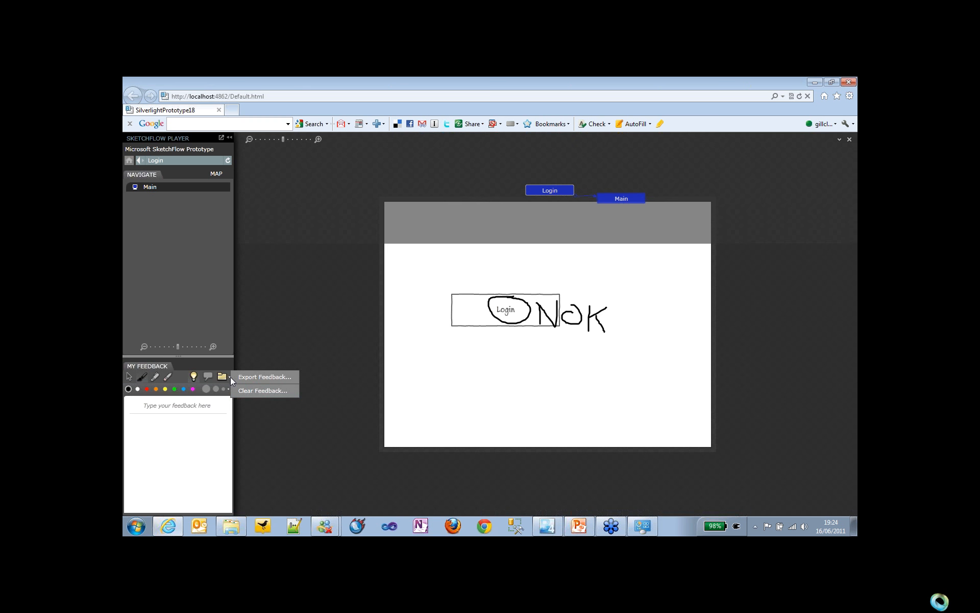
{"action": "left_click", "coordinate": [255, 377]}
{"action": "left_click", "coordinate": [520, 352]}
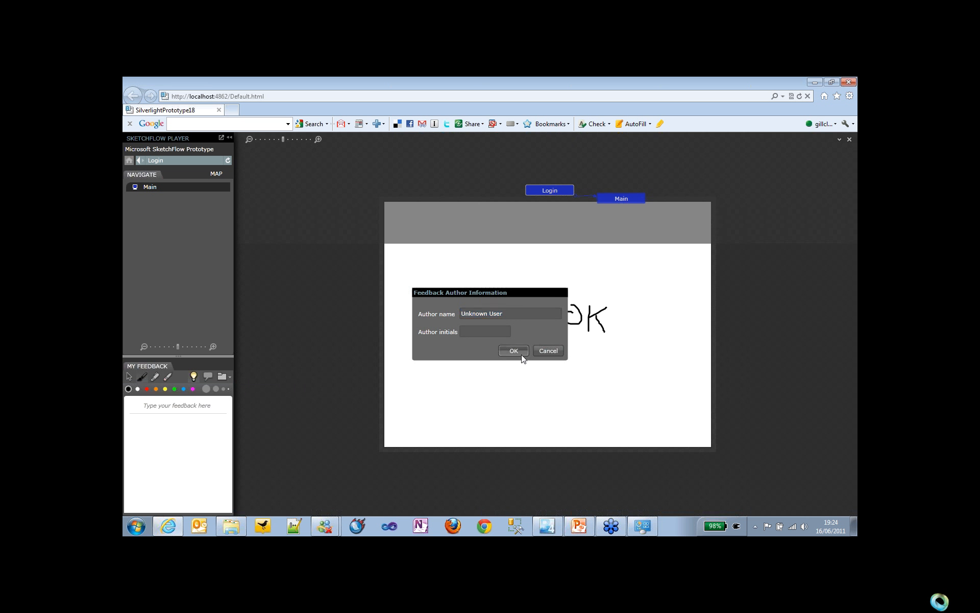
{"action": "type", "text": "test"}
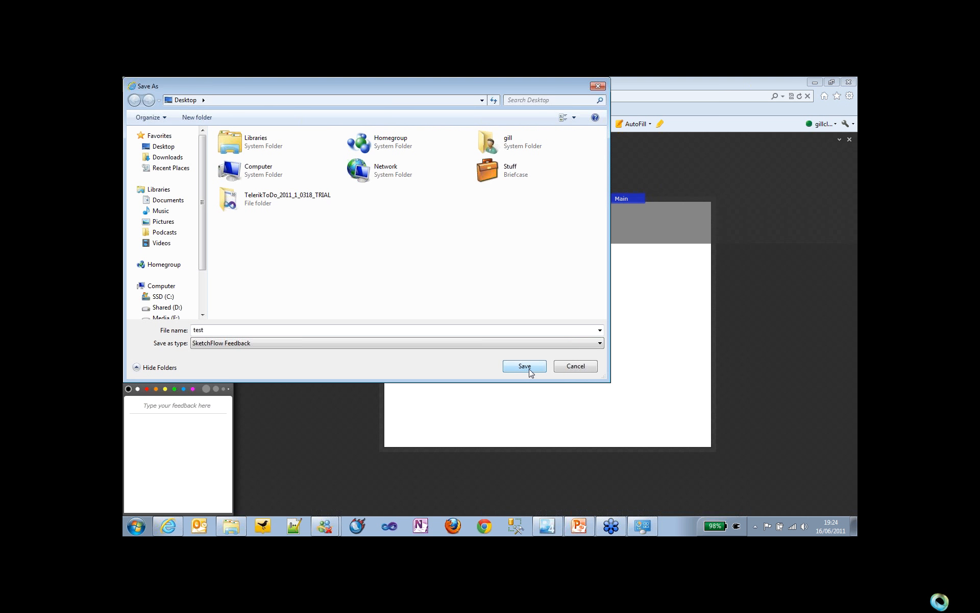
{"action": "left_click", "coordinate": [525, 366]}
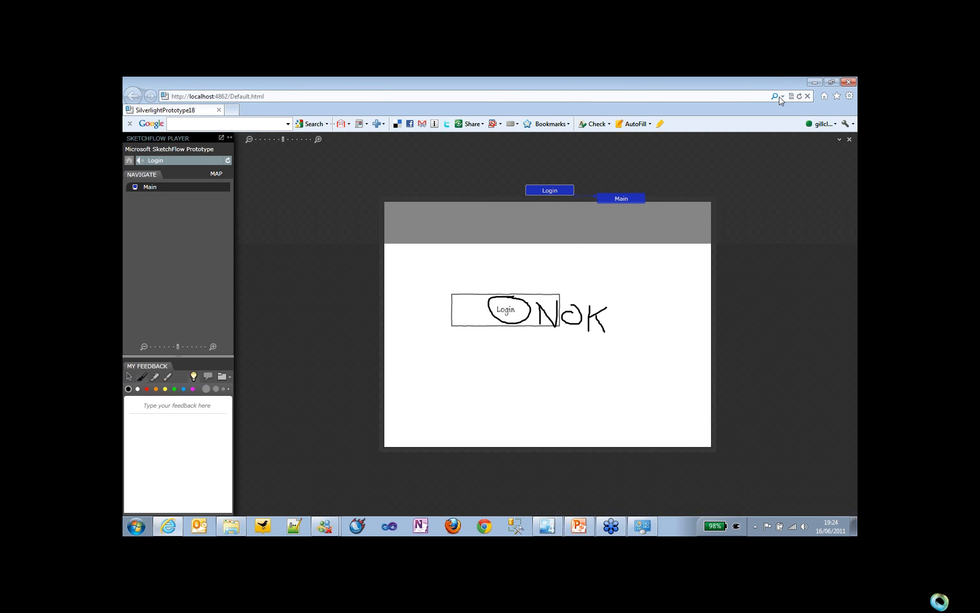
{"action": "left_click", "coordinate": [847, 83]}
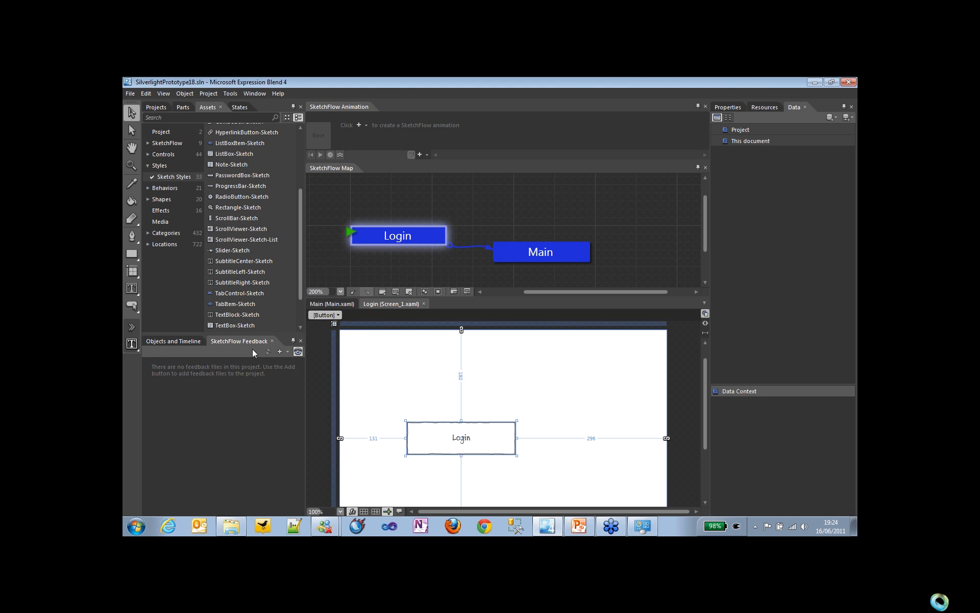
Step: Import test.feedback from the Desktop into the project's SketchFlow feedback and select its entry under Revision 0
{"action": "left_click", "coordinate": [281, 351]}
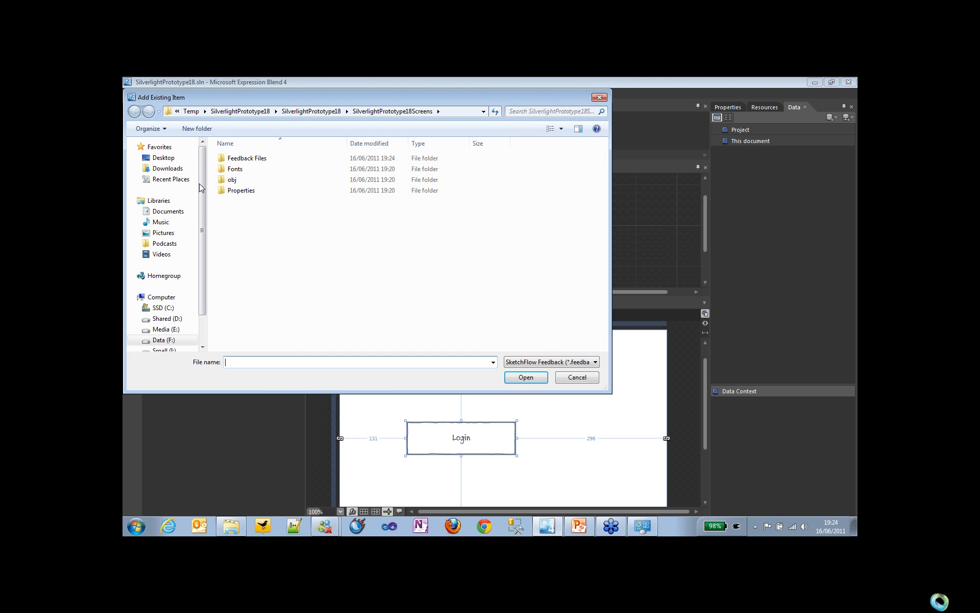
{"action": "left_click", "coordinate": [165, 158]}
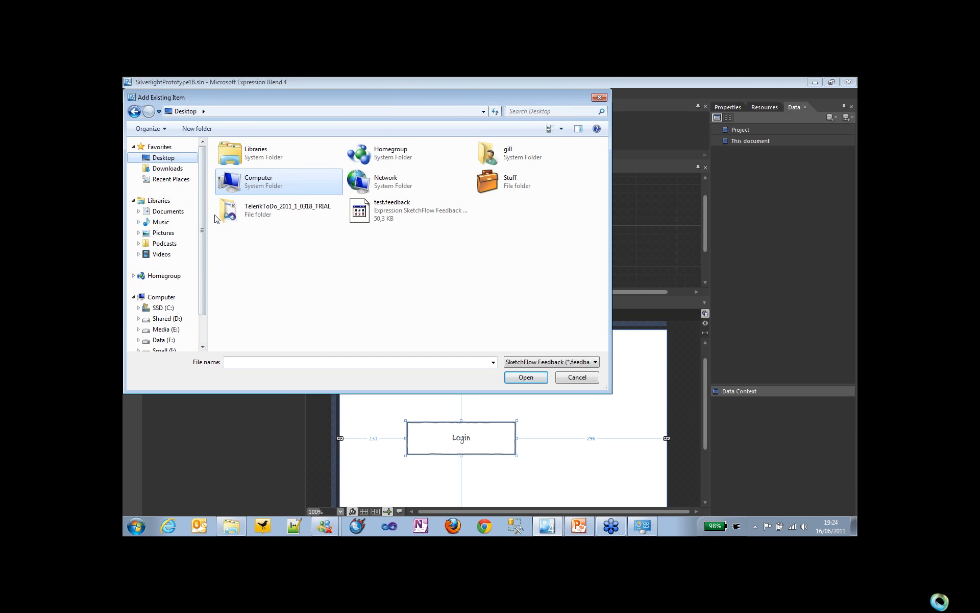
{"action": "double_click", "coordinate": [358, 209]}
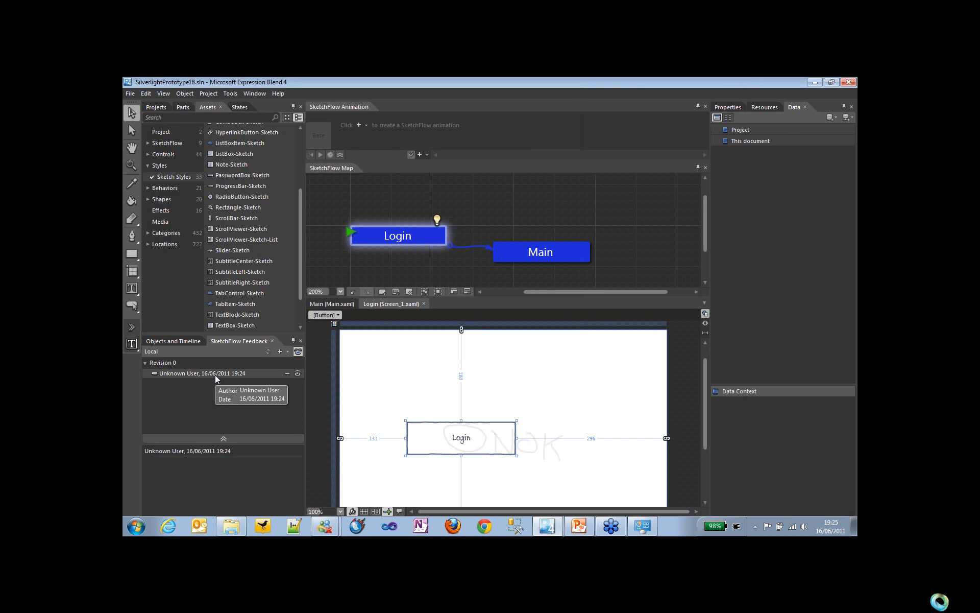
{"action": "left_click", "coordinate": [215, 374]}
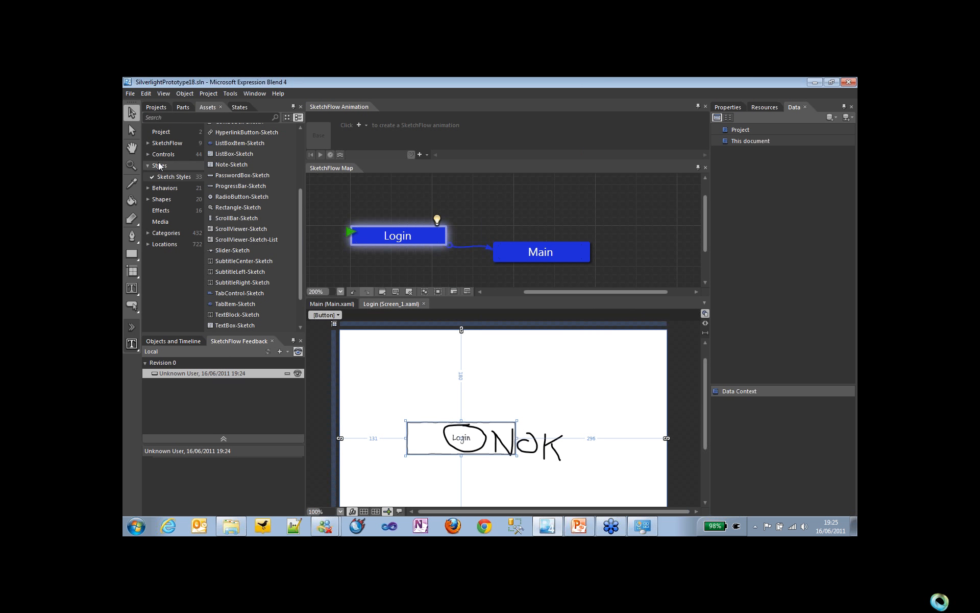
Step: Examine the Main screen's XAML from the project files, and open its code-behind file Main.xaml.cs
{"action": "left_click", "coordinate": [156, 108]}
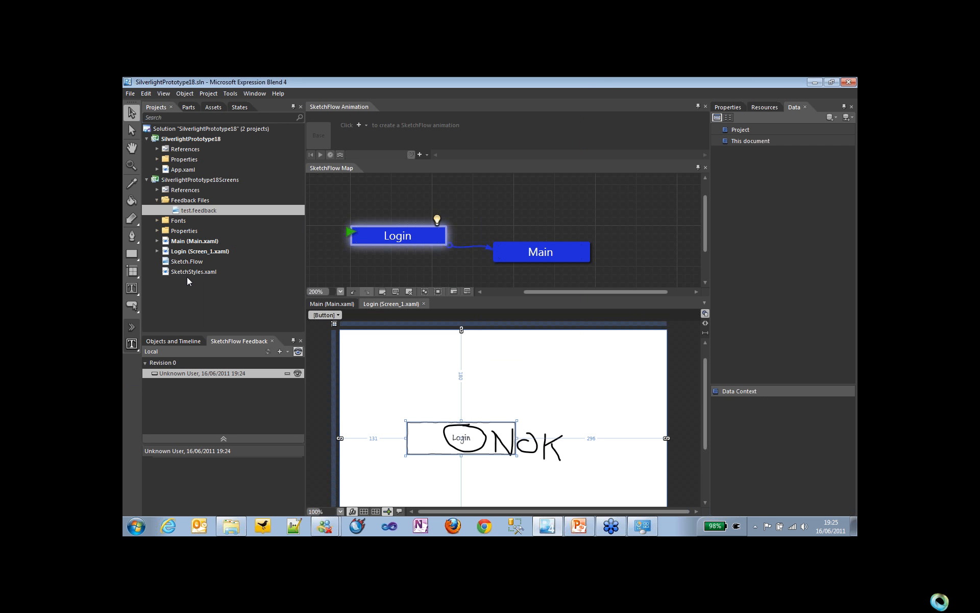
{"action": "left_click", "coordinate": [205, 241]}
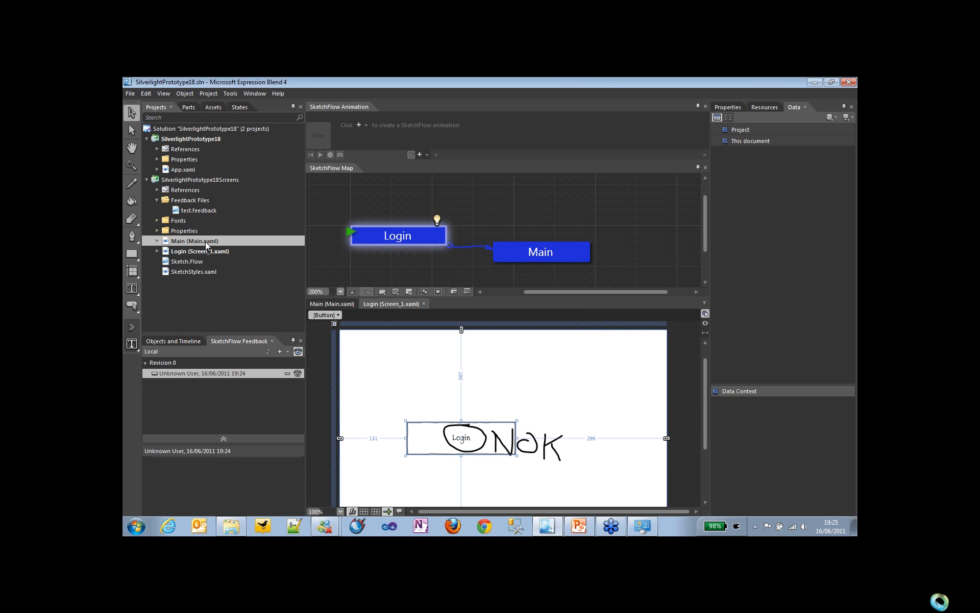
{"action": "double_click", "coordinate": [205, 241]}
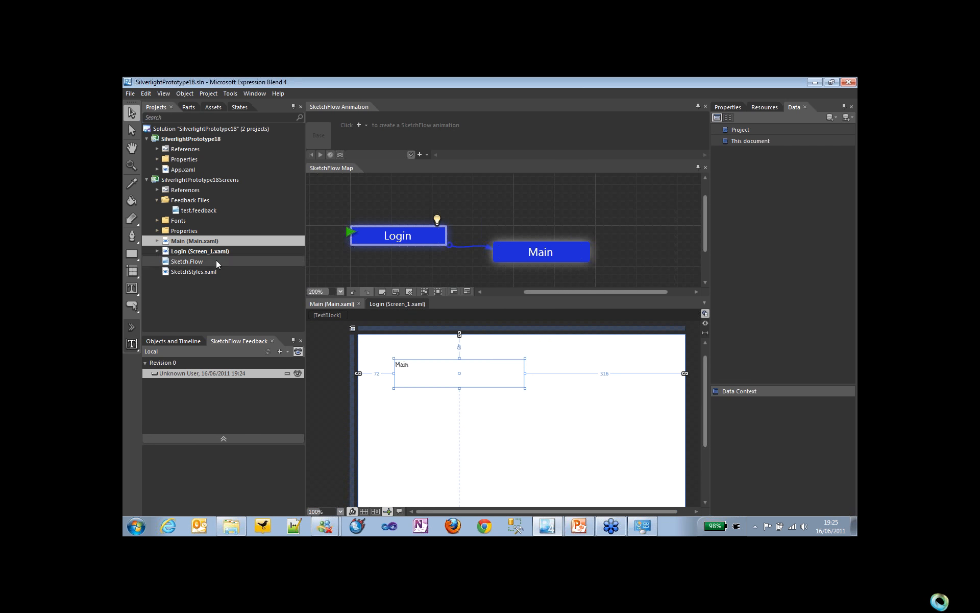
{"action": "left_click", "coordinate": [706, 324]}
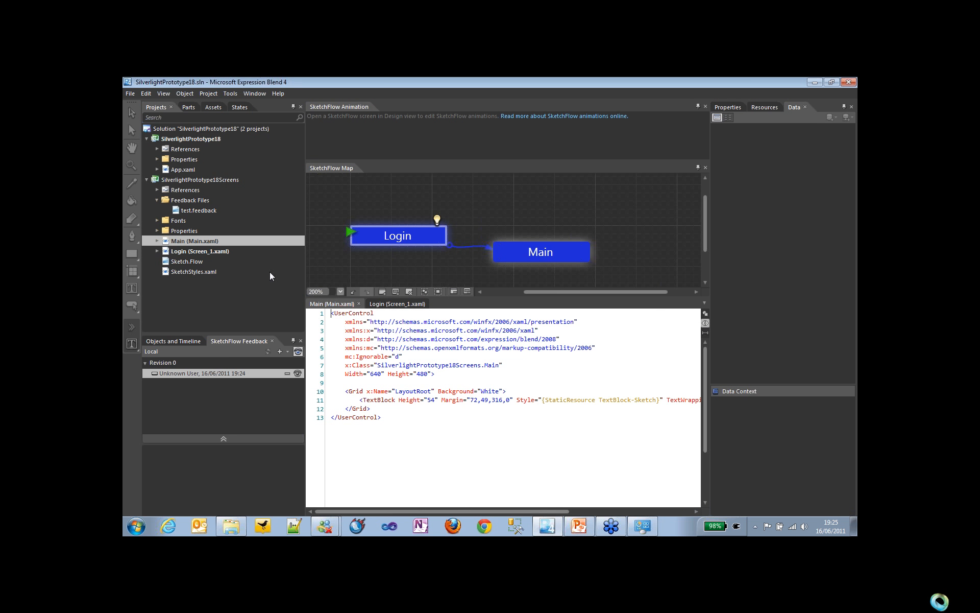
{"action": "left_click", "coordinate": [158, 241]}
{"action": "double_click", "coordinate": [192, 251]}
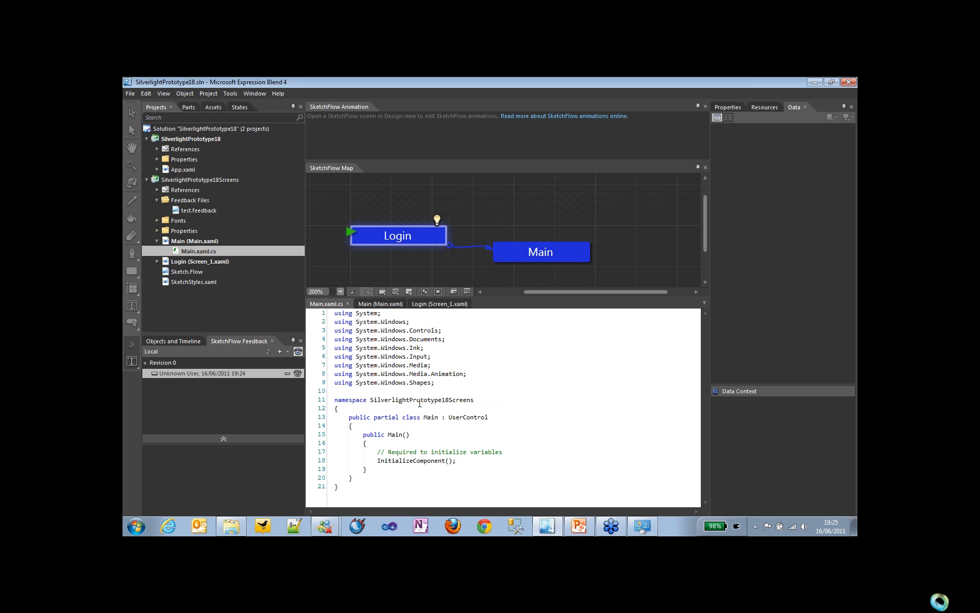
Step: Close Expression Blend and the Screen Resolution window, and return to the PowerPoint slide show
{"action": "left_click", "coordinate": [847, 85]}
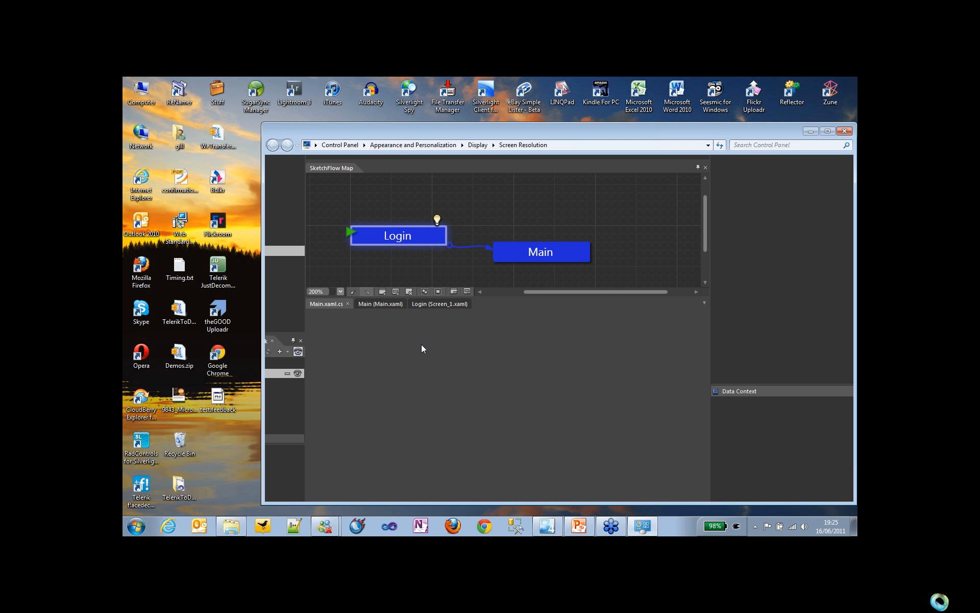
{"action": "key", "text": "alt+F4"}
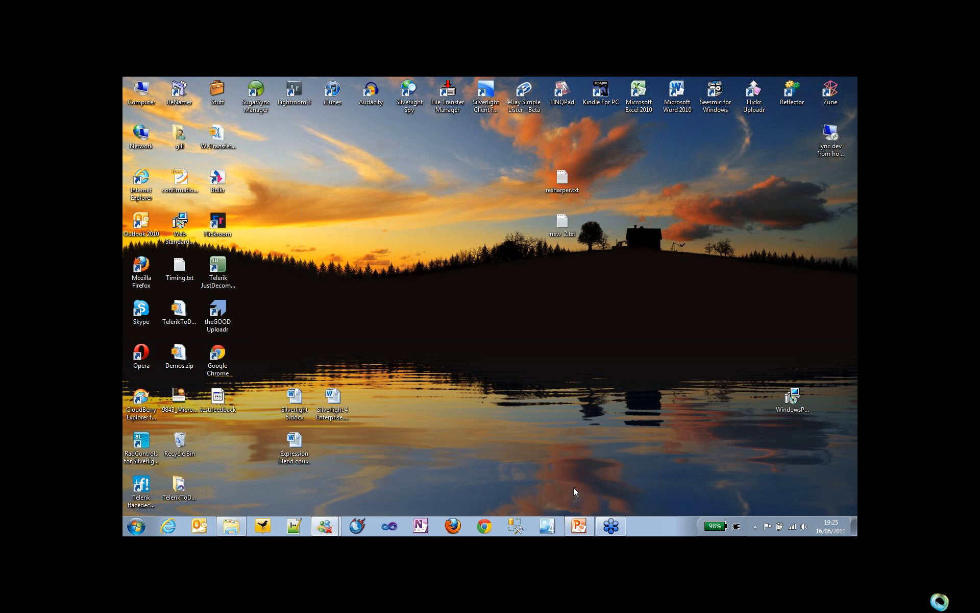
{"action": "left_click", "coordinate": [574, 487]}
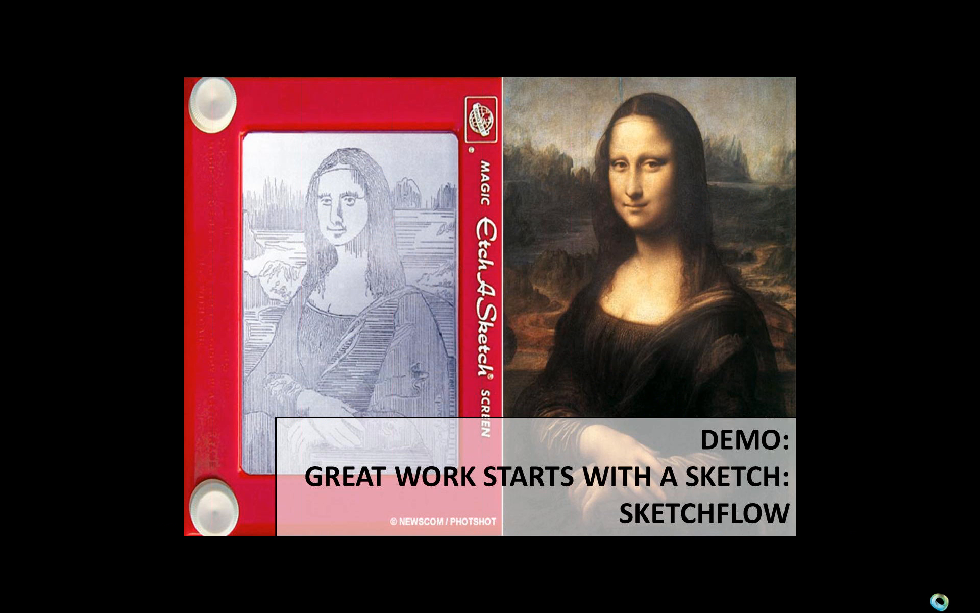
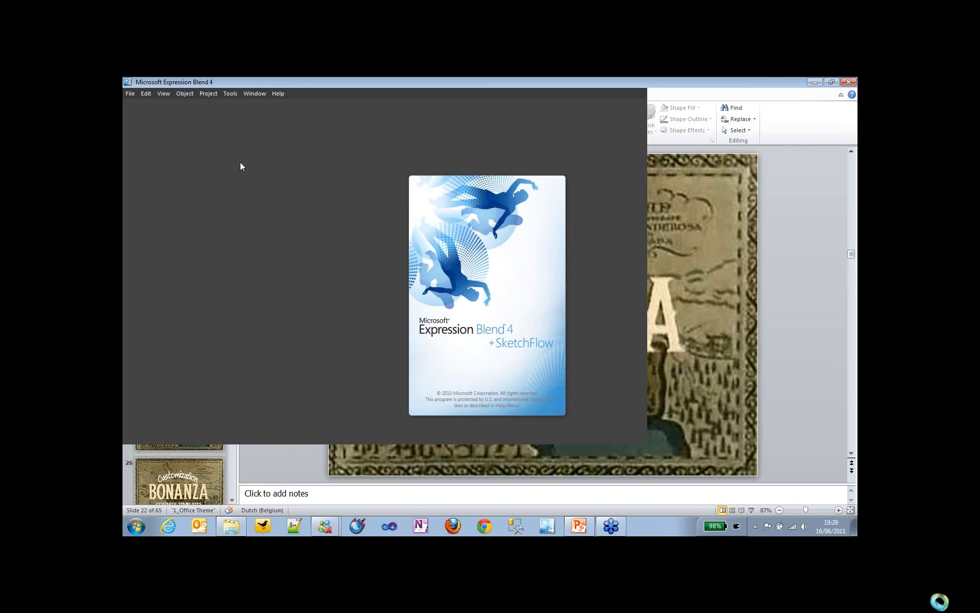
Step: Create a Silverlight Application + Website project named SilverlightApplication182 in F:\Work\Temp\ with Visual C# and version 4.0
{"action": "left_click", "coordinate": [132, 94]}
{"action": "left_click", "coordinate": [137, 113]}
{"action": "left_click", "coordinate": [491, 217]}
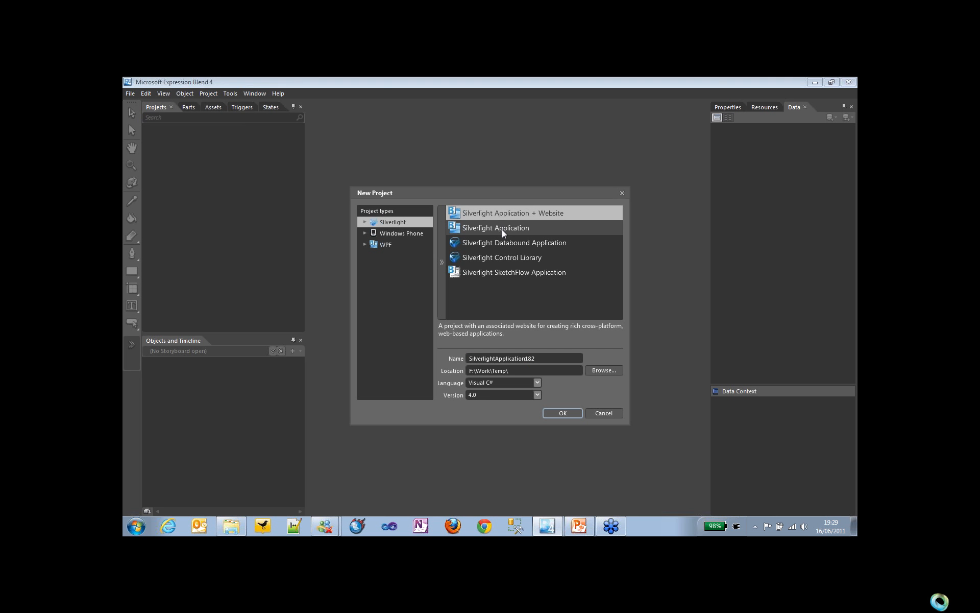
{"action": "left_click", "coordinate": [556, 411]}
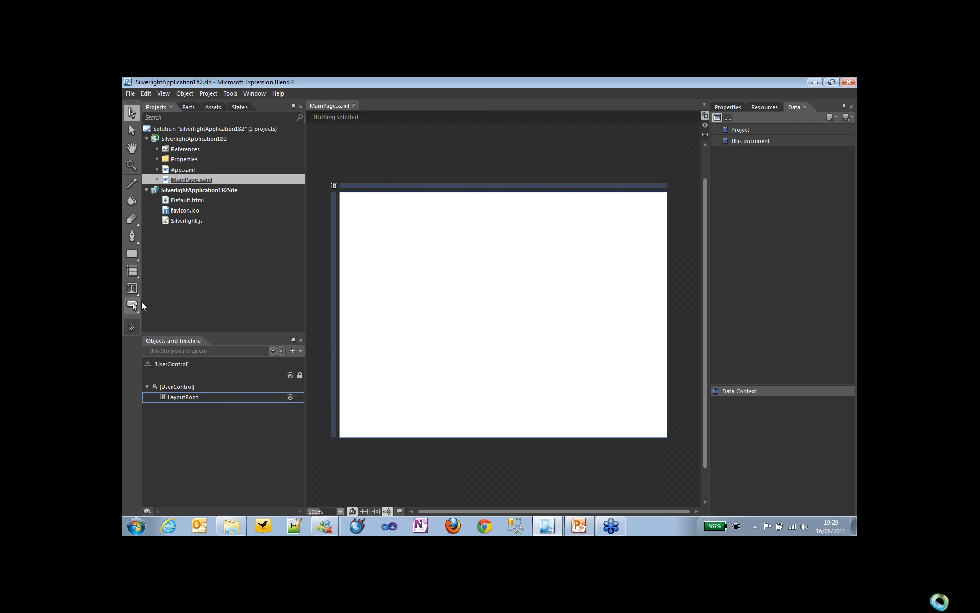
Step: Draw a button about 224 by 95 pixels in the upper middle of the page
{"action": "left_click", "coordinate": [139, 302]}
{"action": "left_click_drag", "start_coordinate": [424, 261], "coordinate": [539, 309]}
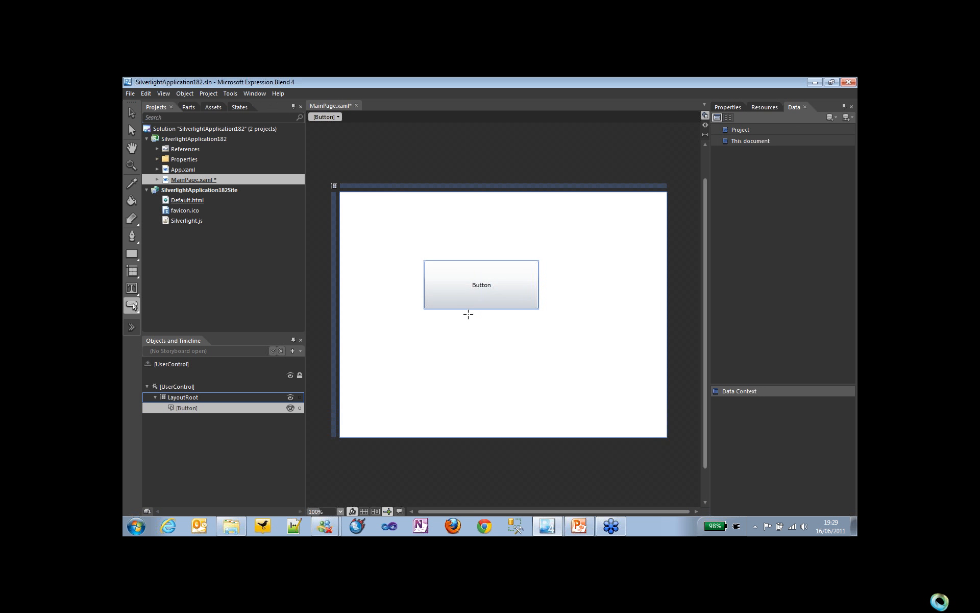
Step: Give the button a two-stop border gradient from #FF3700FF to #FFA3FF08, with border thickness 6 left, 20 right, 6 top and 3 bottom
{"action": "left_click", "coordinate": [728, 107]}
{"action": "left_click", "coordinate": [767, 177]}
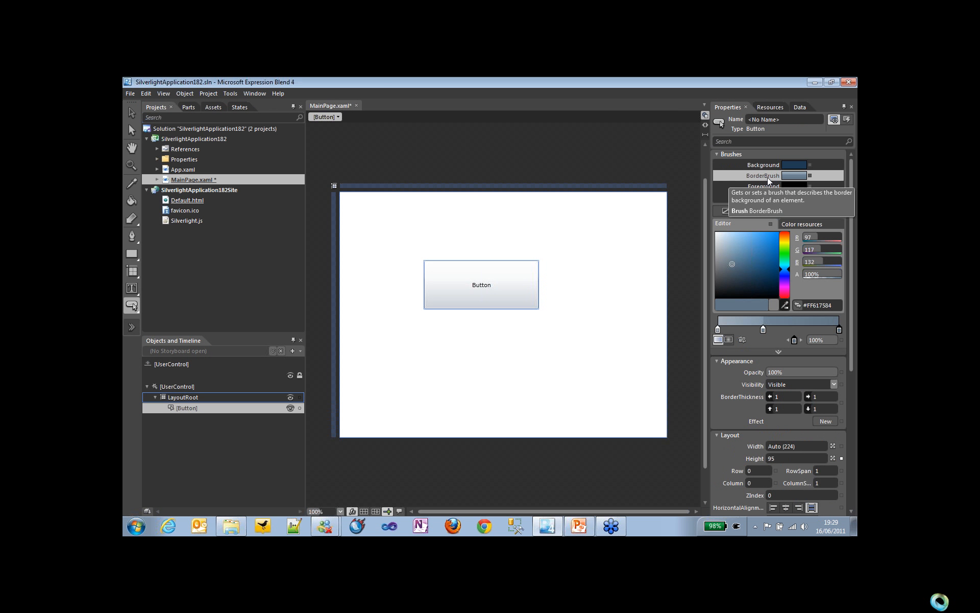
{"action": "left_click", "coordinate": [784, 247]}
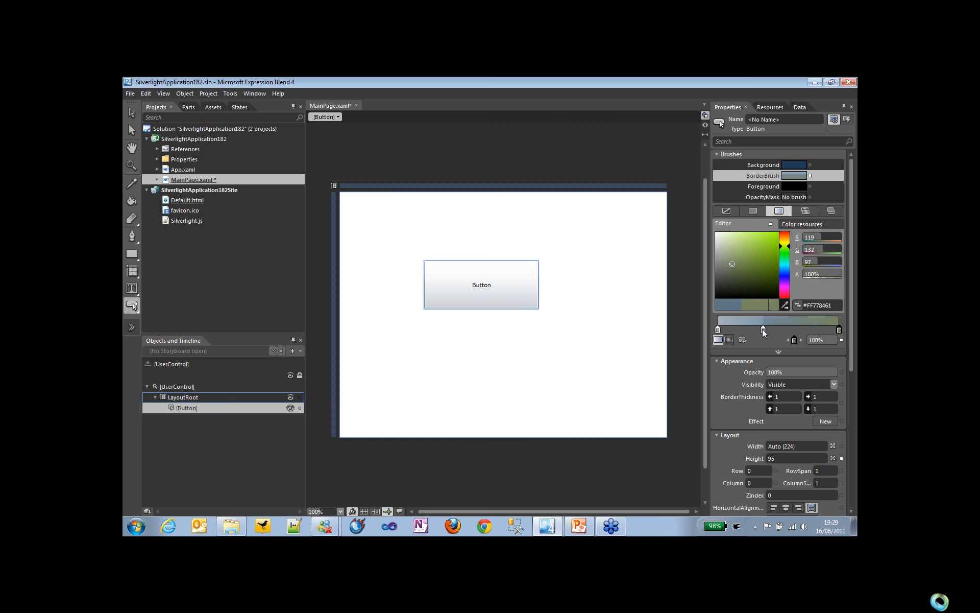
{"action": "left_click_drag", "start_coordinate": [762, 329], "coordinate": [764, 349]}
{"action": "left_click", "coordinate": [718, 328]}
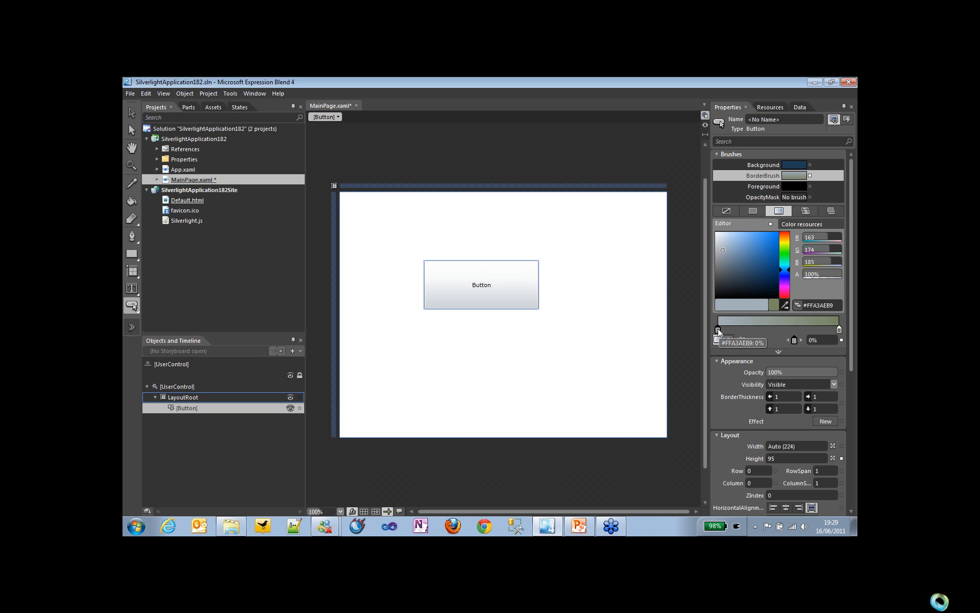
{"action": "left_click", "coordinate": [785, 280]}
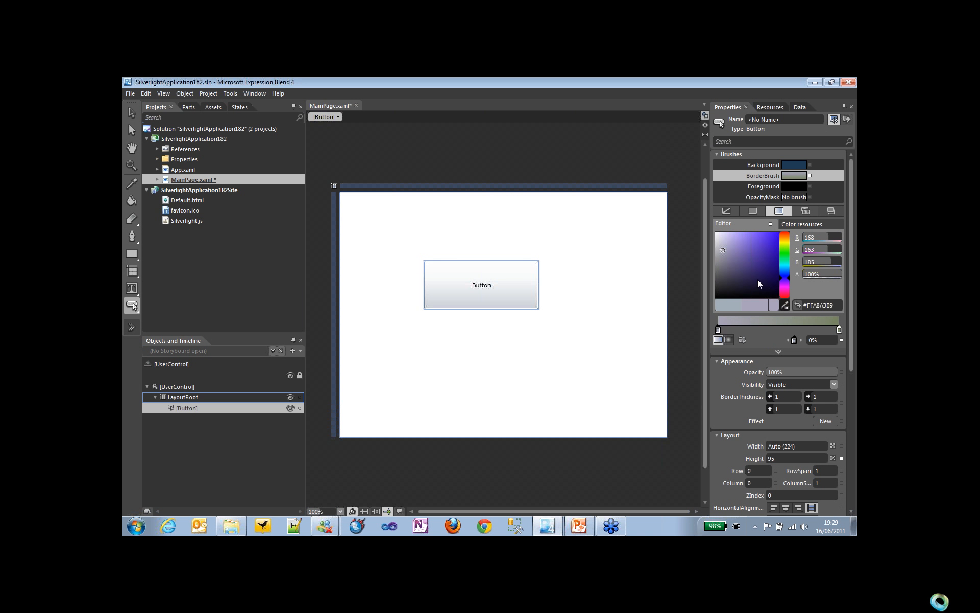
{"action": "left_click", "coordinate": [778, 233]}
{"action": "left_click", "coordinate": [840, 330]}
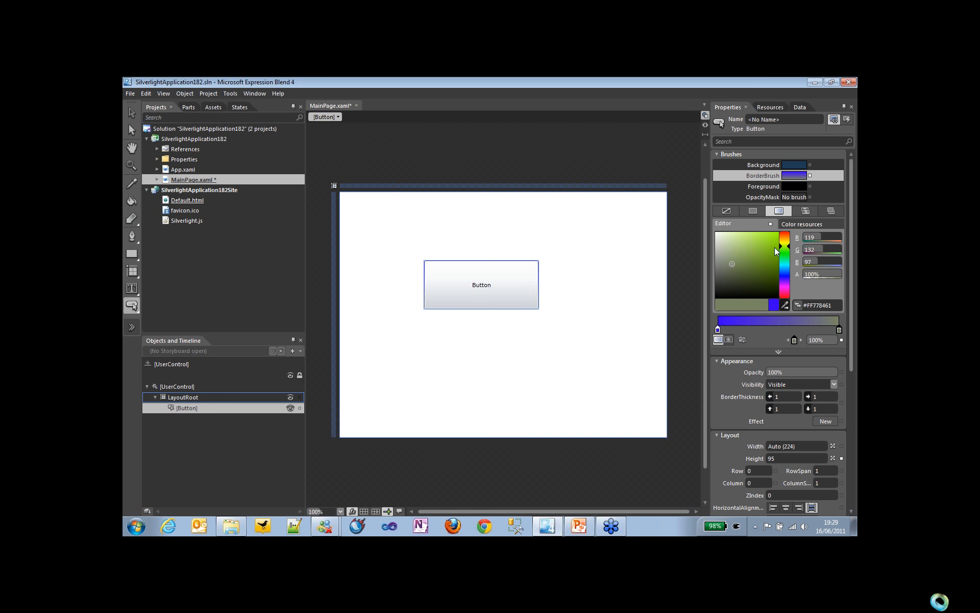
{"action": "left_click", "coordinate": [777, 233]}
{"action": "left_click_drag", "start_coordinate": [783, 396], "coordinate": [830, 394]}
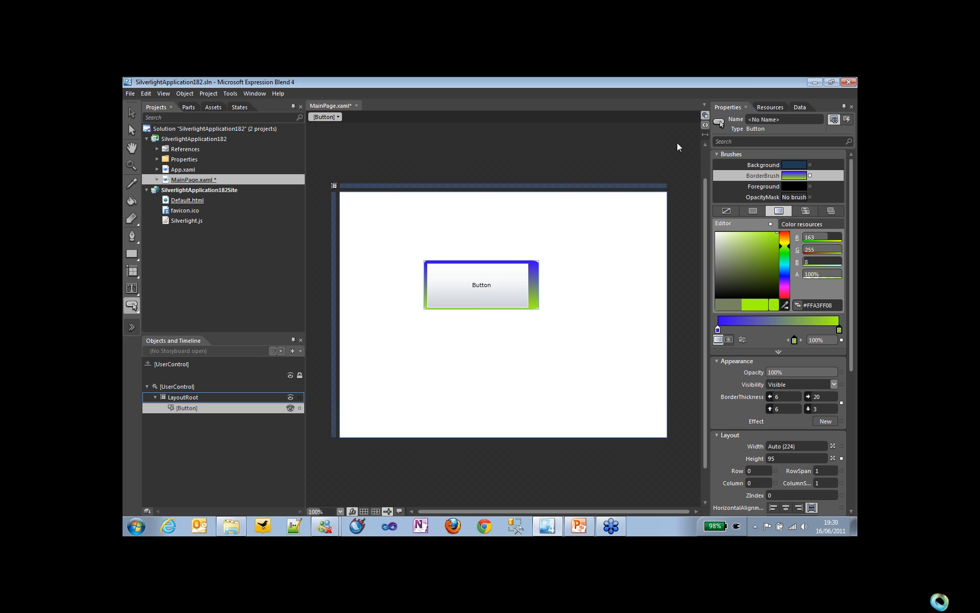
Step: Examine the button's border properties in the page's XAML, and return to the design view
{"action": "left_click", "coordinate": [705, 125]}
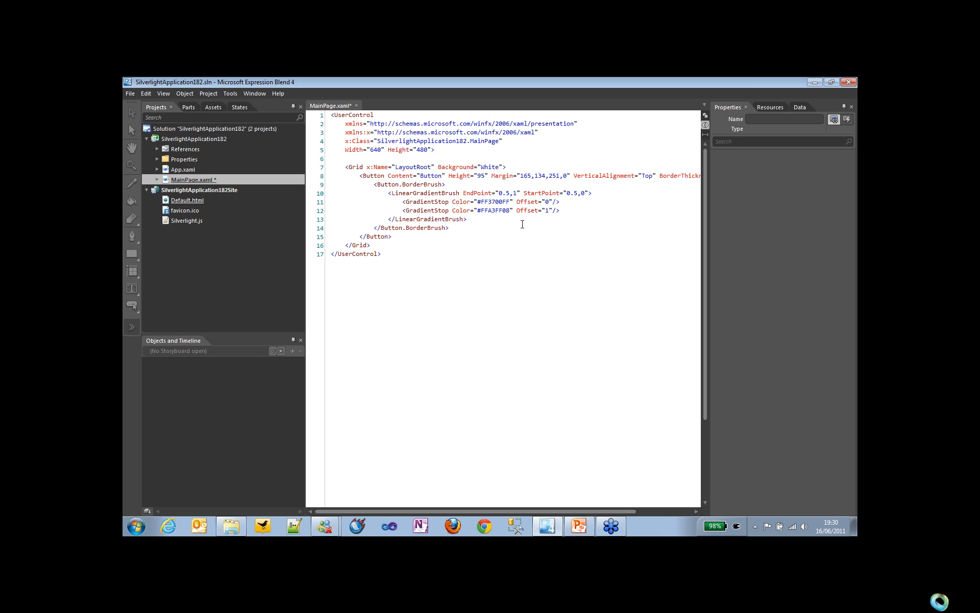
{"action": "left_click", "coordinate": [705, 114]}
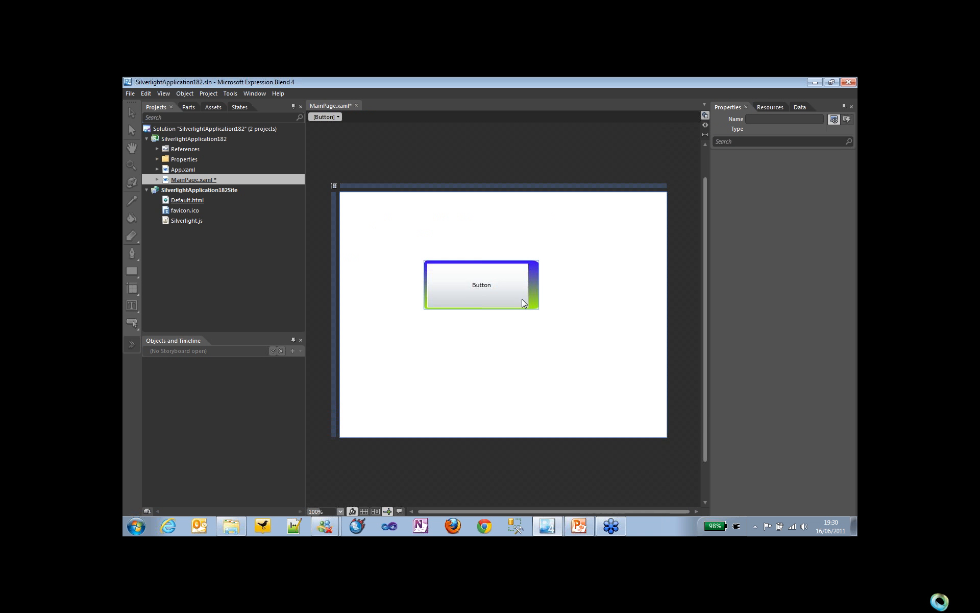
Step: Delete the customized button and draw a new one about 295 by 135 pixels in its place
{"action": "left_click", "coordinate": [506, 299]}
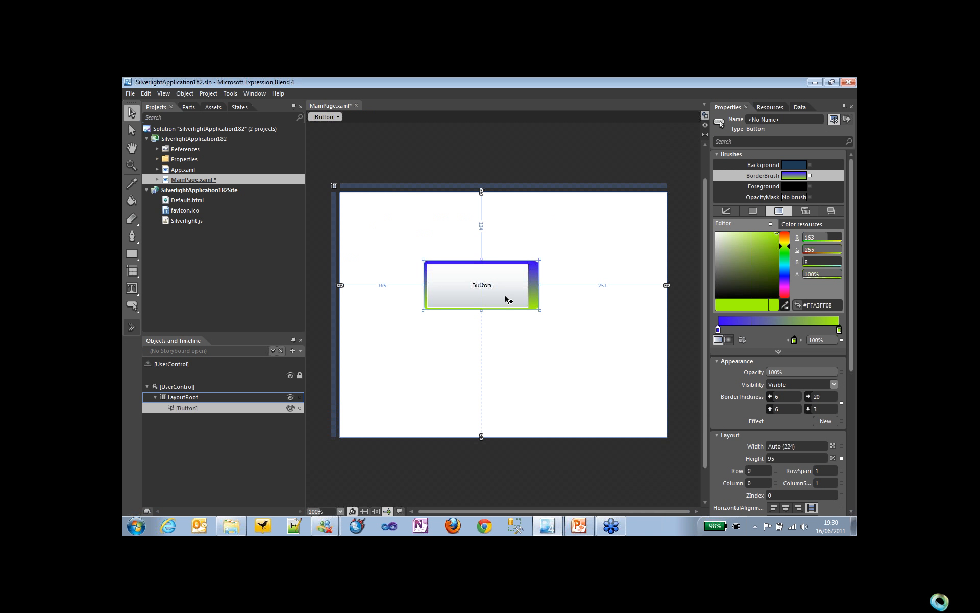
{"action": "key", "text": "Delete"}
{"action": "left_click", "coordinate": [132, 306]}
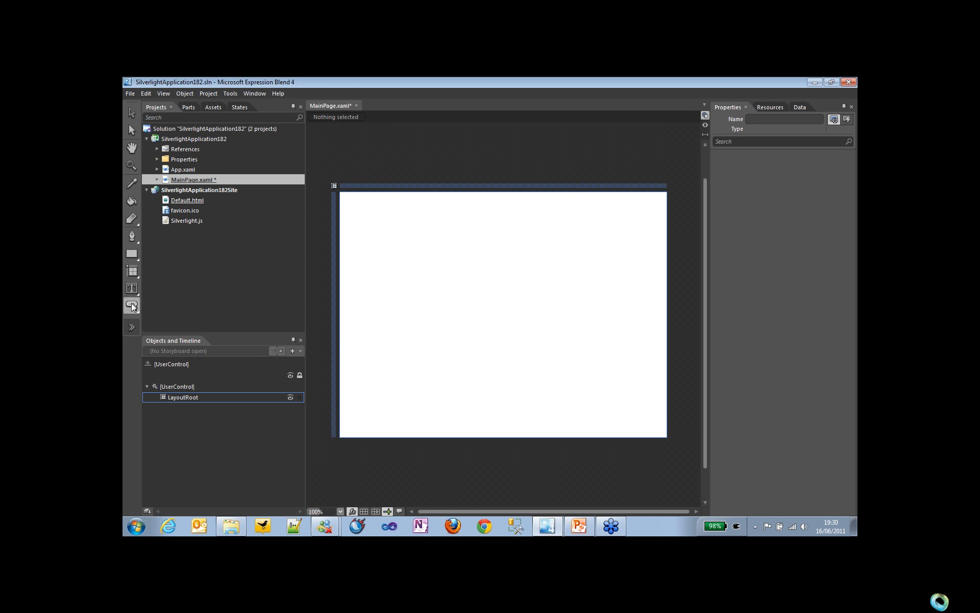
{"action": "left_click_drag", "start_coordinate": [404, 255], "coordinate": [554, 323]}
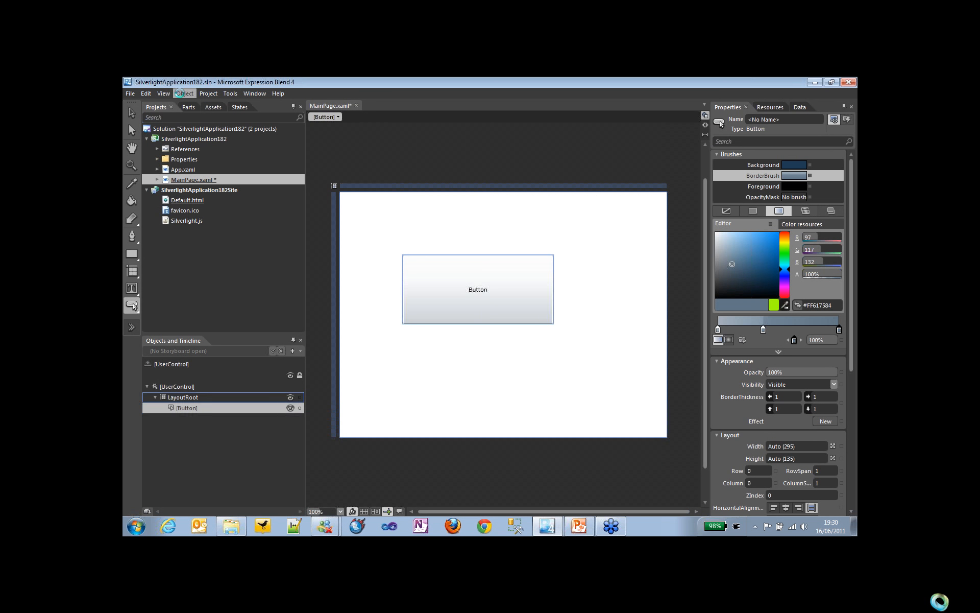
Step: Create an empty style named ButtonStyle1 for the button, defined in this document
{"action": "left_click", "coordinate": [183, 94]}
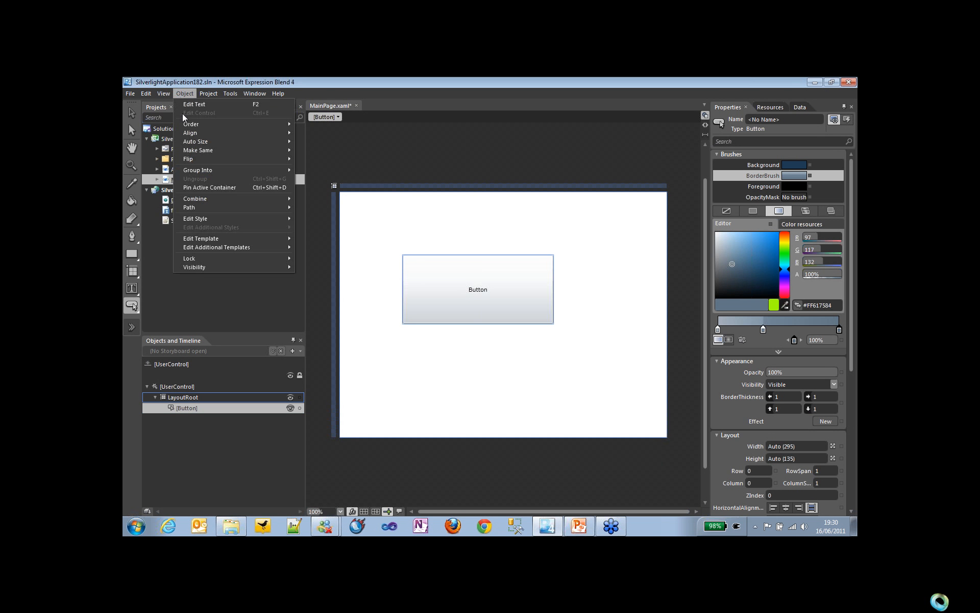
{"action": "mouse_move", "coordinate": [225, 218]}
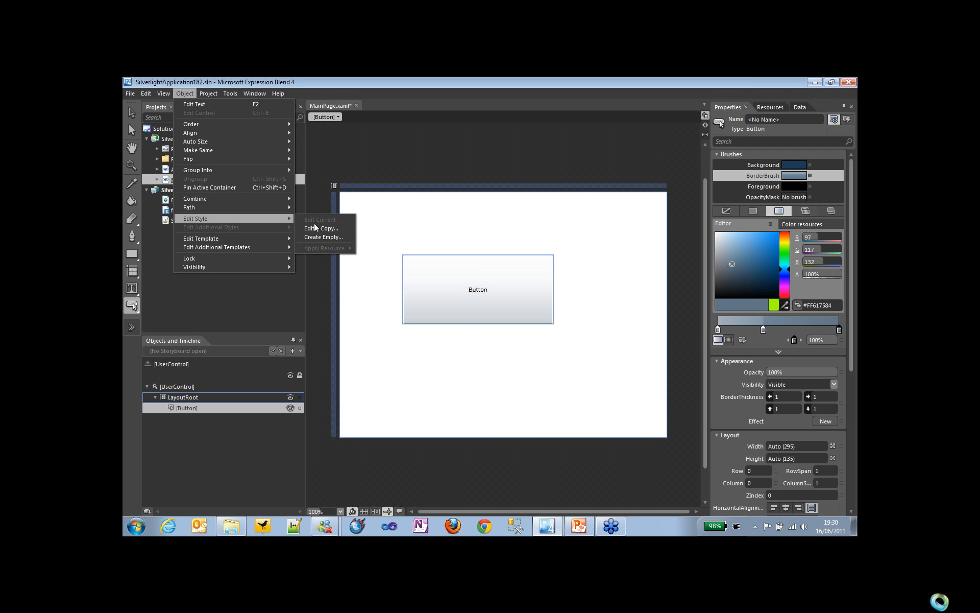
{"action": "left_click", "coordinate": [339, 237]}
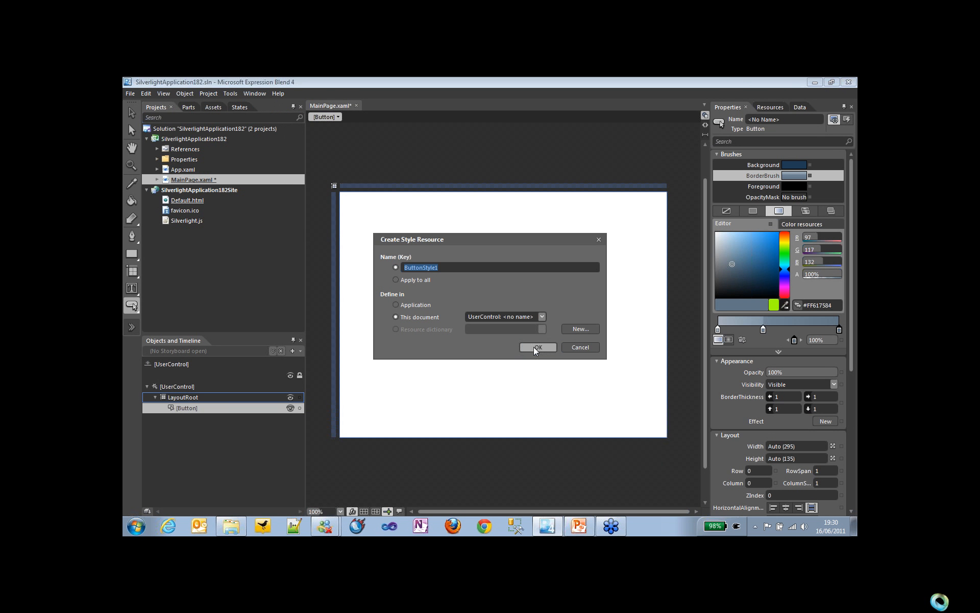
{"action": "left_click", "coordinate": [532, 347]}
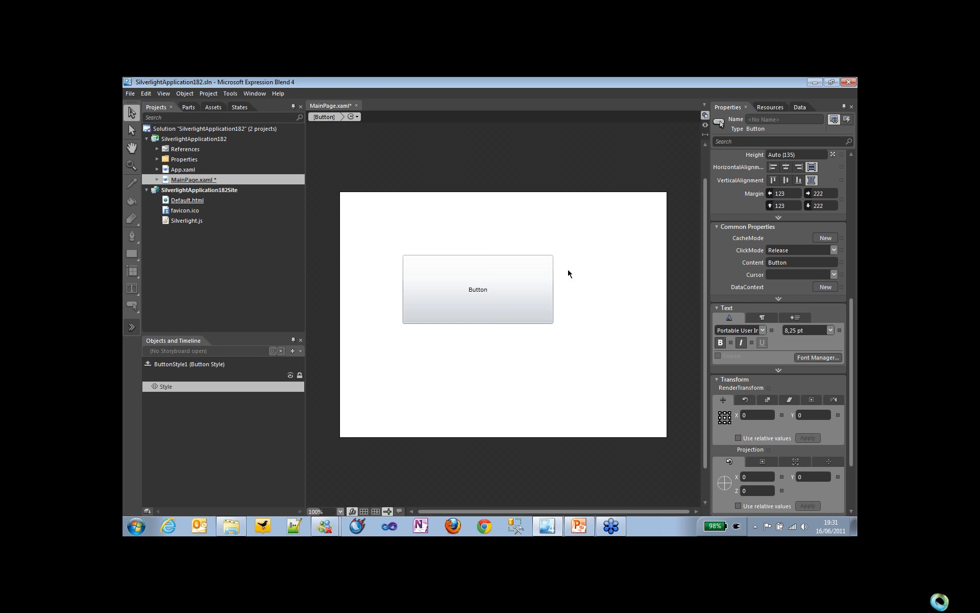
Step: Give the style a two-stop border gradient from #FF0080FF to #FFB7FF00, with border thickness 4 left, 7 right, 13 top and 8 bottom
{"action": "left_click", "coordinate": [850, 163]}
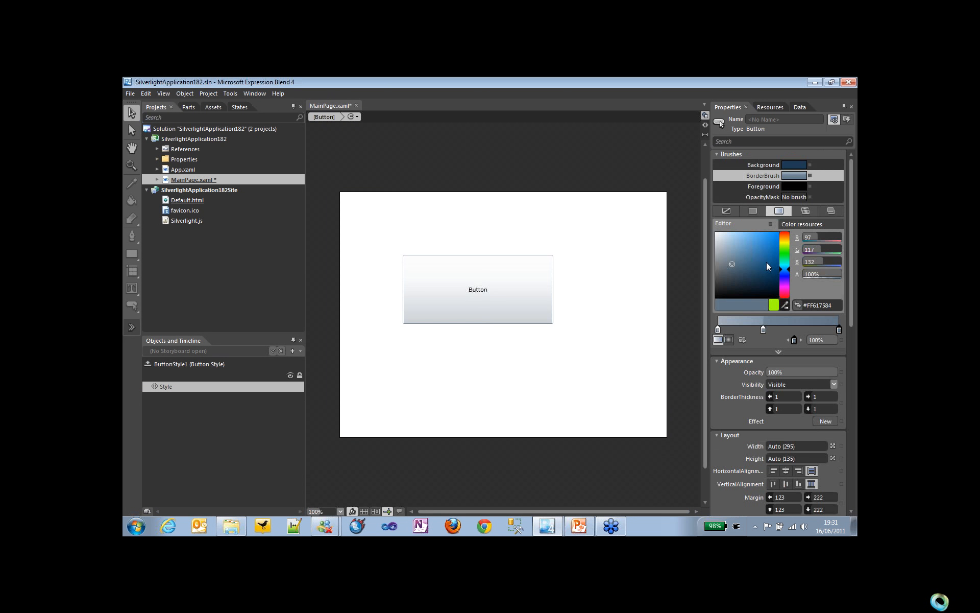
{"action": "left_click_drag", "start_coordinate": [762, 329], "coordinate": [760, 358]}
{"action": "left_click", "coordinate": [718, 330]}
{"action": "left_click_drag", "start_coordinate": [755, 259], "coordinate": [779, 232]}
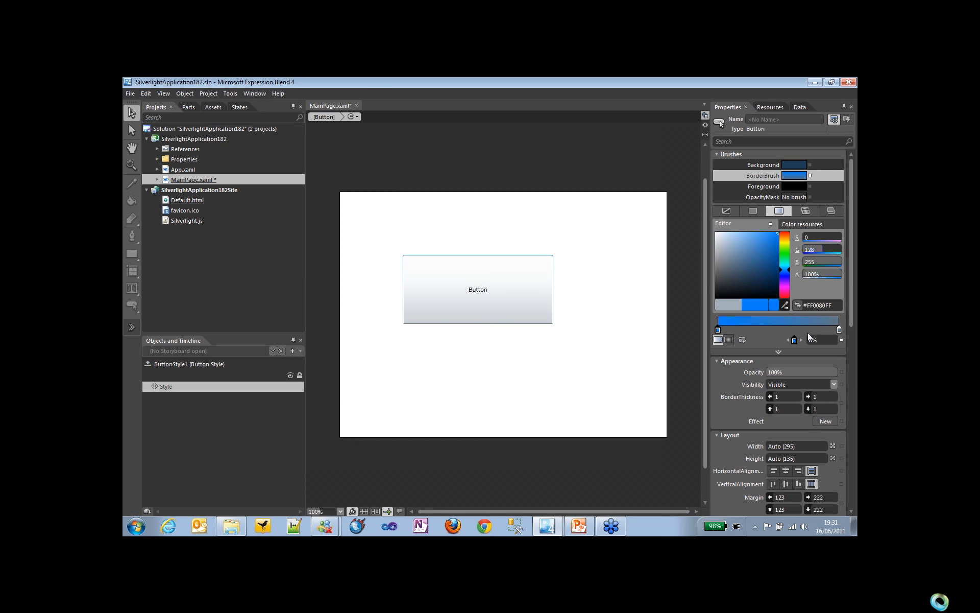
{"action": "left_click", "coordinate": [839, 330]}
{"action": "left_click", "coordinate": [788, 246]}
{"action": "left_click", "coordinate": [771, 250]}
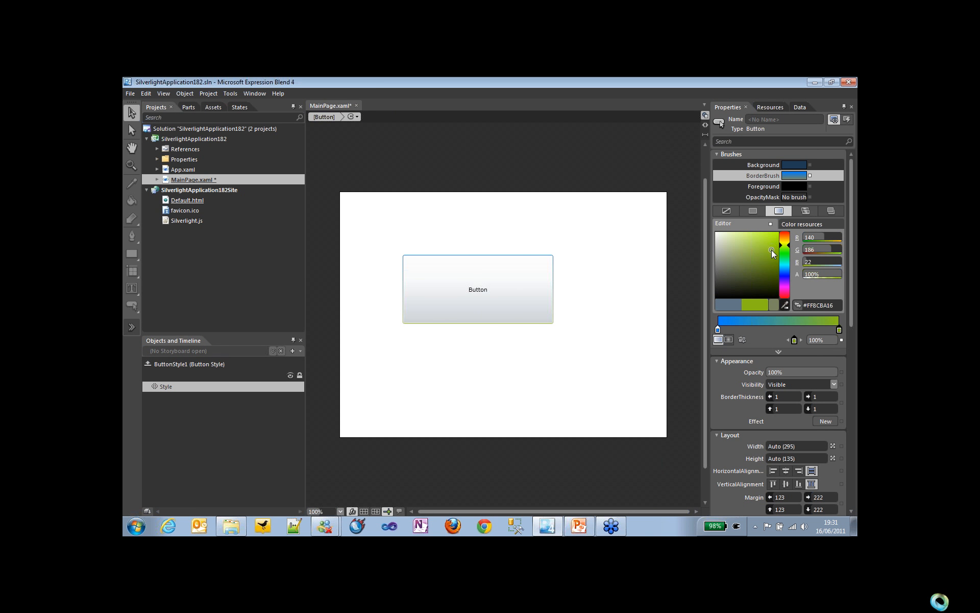
{"action": "left_click_drag", "start_coordinate": [770, 249], "coordinate": [779, 232]}
{"action": "left_click_drag", "start_coordinate": [786, 397], "coordinate": [825, 409]}
{"action": "left_click_drag", "start_coordinate": [789, 408], "coordinate": [795, 409]}
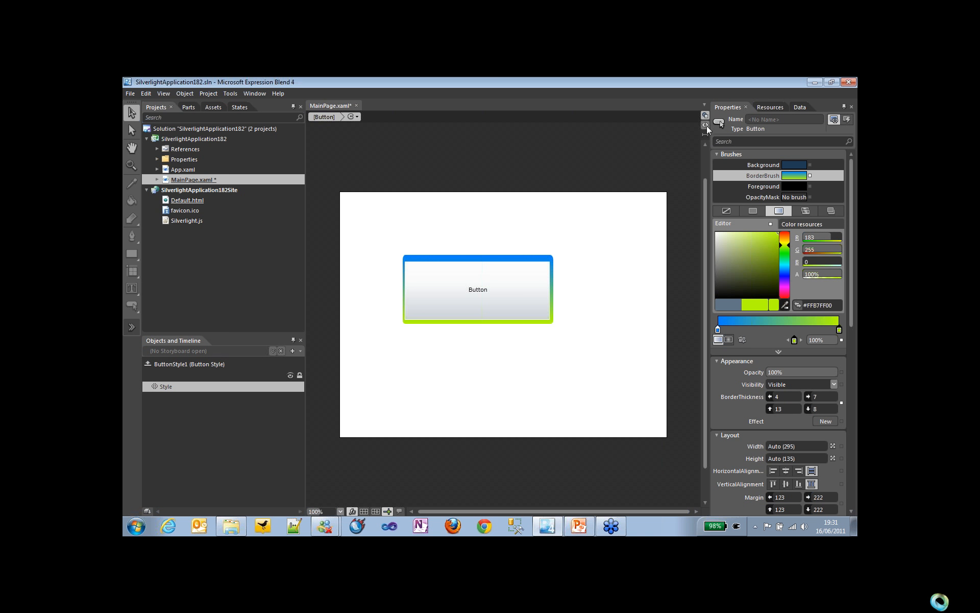
Step: Examine the ButtonStyle1 resource, its key and target type, and the button's reference to it in the XAML
{"action": "left_click", "coordinate": [705, 125]}
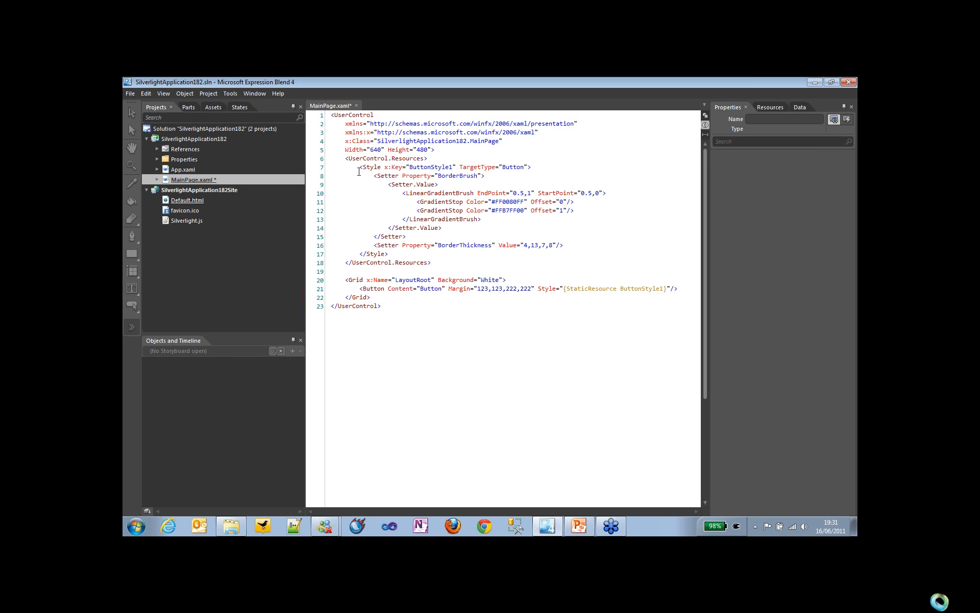
{"action": "left_click_drag", "start_coordinate": [345, 159], "coordinate": [425, 251]}
{"action": "left_click", "coordinate": [456, 263]}
{"action": "double_click", "coordinate": [435, 168]}
{"action": "double_click", "coordinate": [510, 167]}
{"action": "double_click", "coordinate": [373, 289]}
{"action": "double_click", "coordinate": [633, 289]}
{"action": "left_click", "coordinate": [705, 115]}
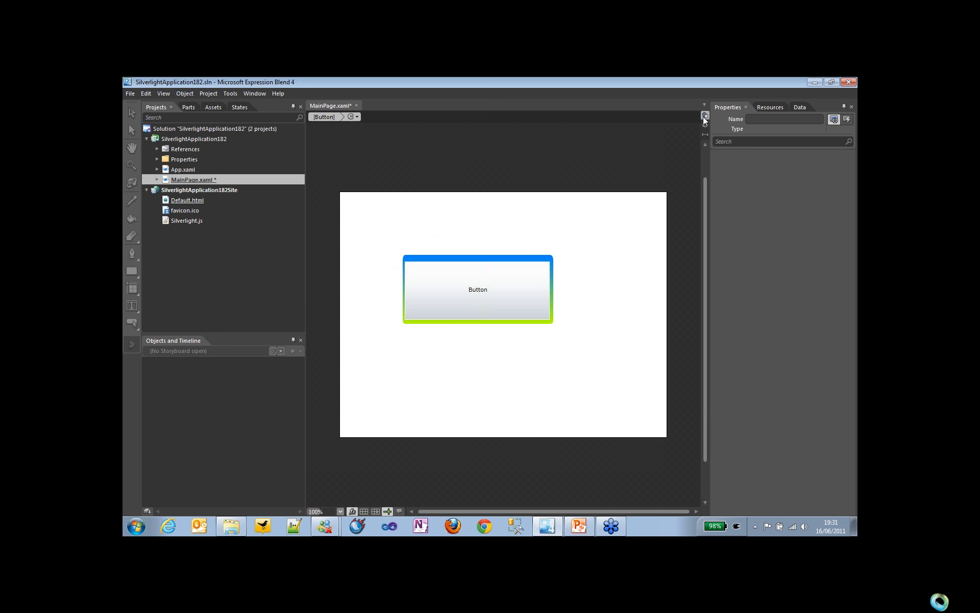
Step: Leave style editing and draw four smaller buttons, three below the styled button and one beside it
{"action": "left_click", "coordinate": [324, 117]}
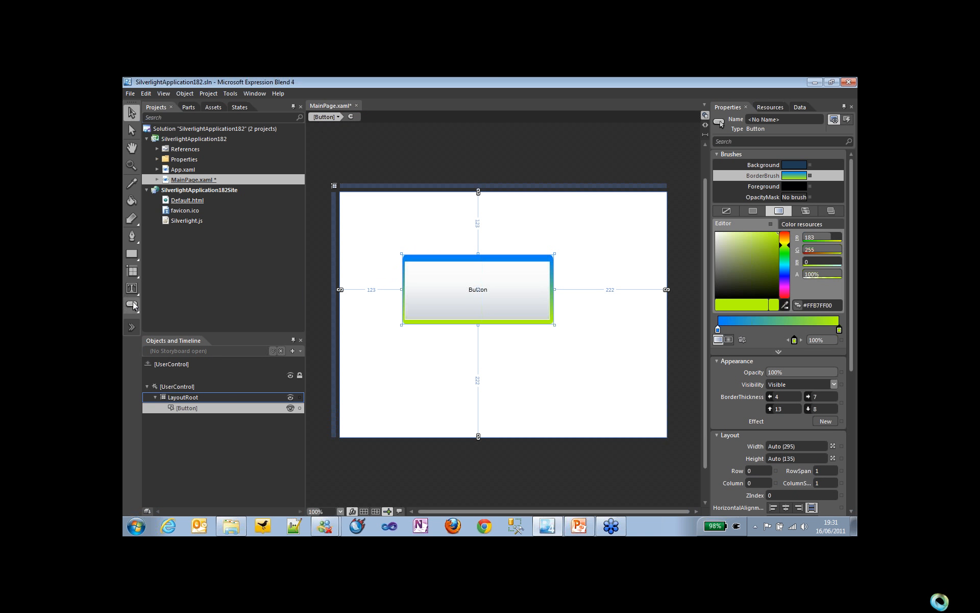
{"action": "left_click", "coordinate": [132, 305]}
{"action": "left_click_drag", "start_coordinate": [368, 357], "coordinate": [382, 386]}
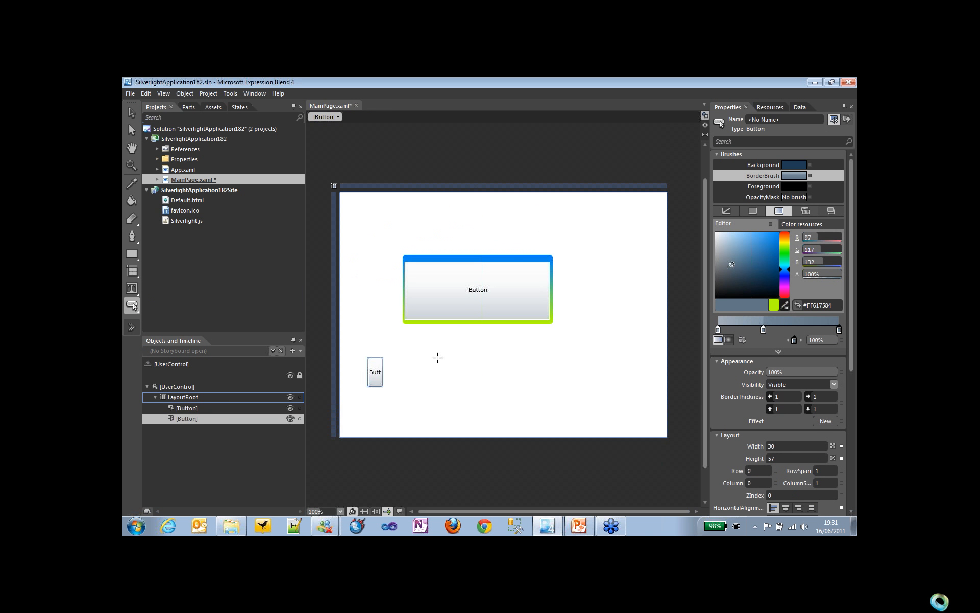
{"action": "left_click_drag", "start_coordinate": [437, 357], "coordinate": [483, 395]}
{"action": "left_click_drag", "start_coordinate": [562, 366], "coordinate": [601, 406]}
{"action": "left_click_drag", "start_coordinate": [613, 311], "coordinate": [658, 352]}
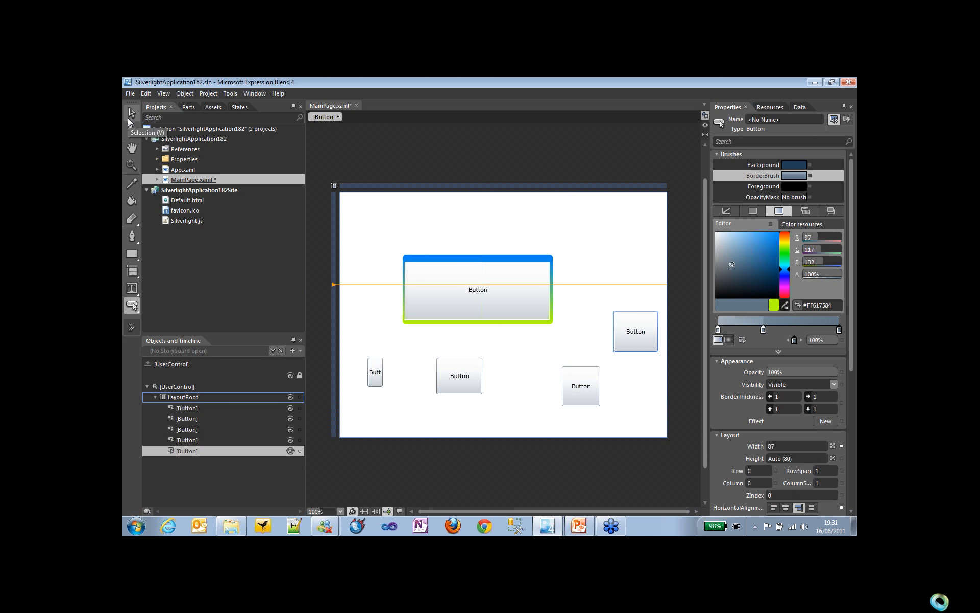
Step: Apply the ButtonStyle1 resource as the Style of three new buttons, leaving out the narrow one
{"action": "left_click", "coordinate": [764, 110]}
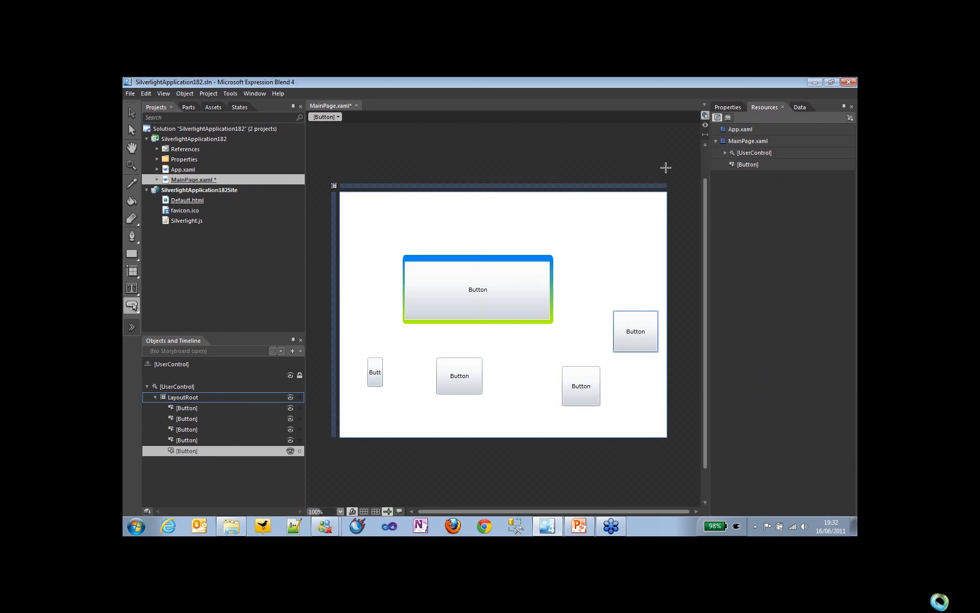
{"action": "left_click", "coordinate": [725, 152]}
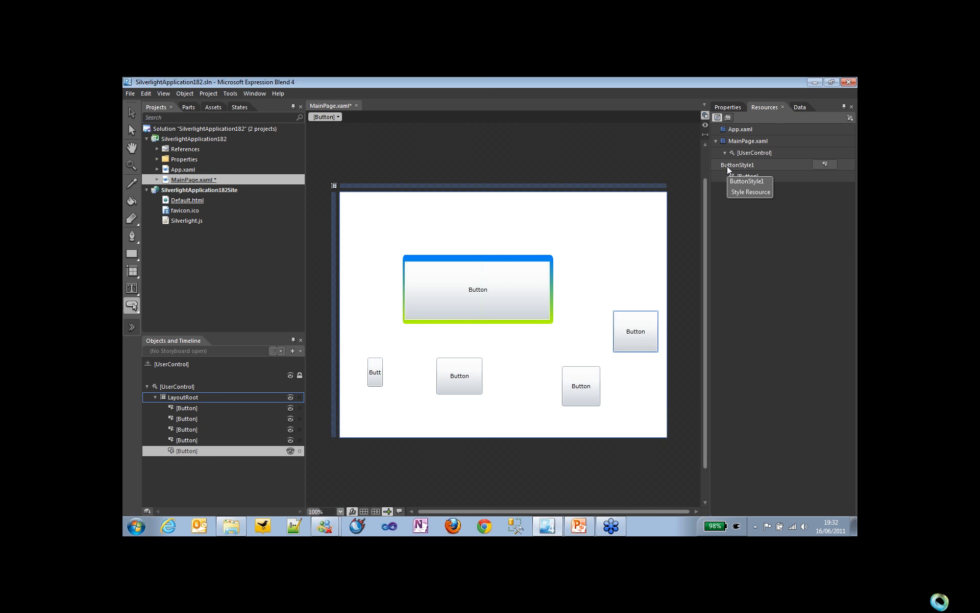
{"action": "left_click", "coordinate": [728, 168]}
{"action": "left_click_drag", "start_coordinate": [396, 370], "coordinate": [457, 377]}
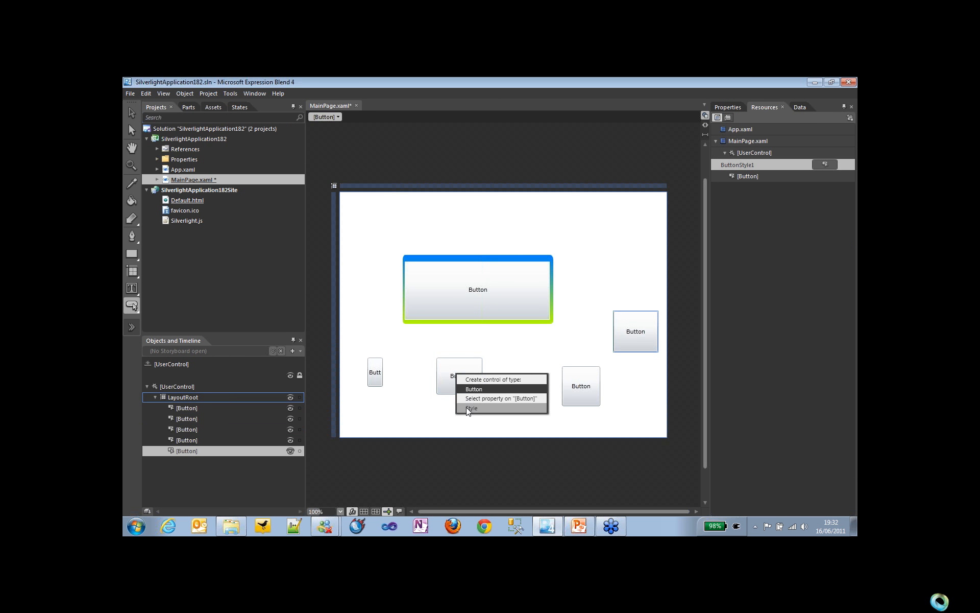
{"action": "left_click", "coordinate": [468, 407]}
{"action": "left_click_drag", "start_coordinate": [725, 168], "coordinate": [591, 378]}
{"action": "left_click", "coordinate": [602, 421]}
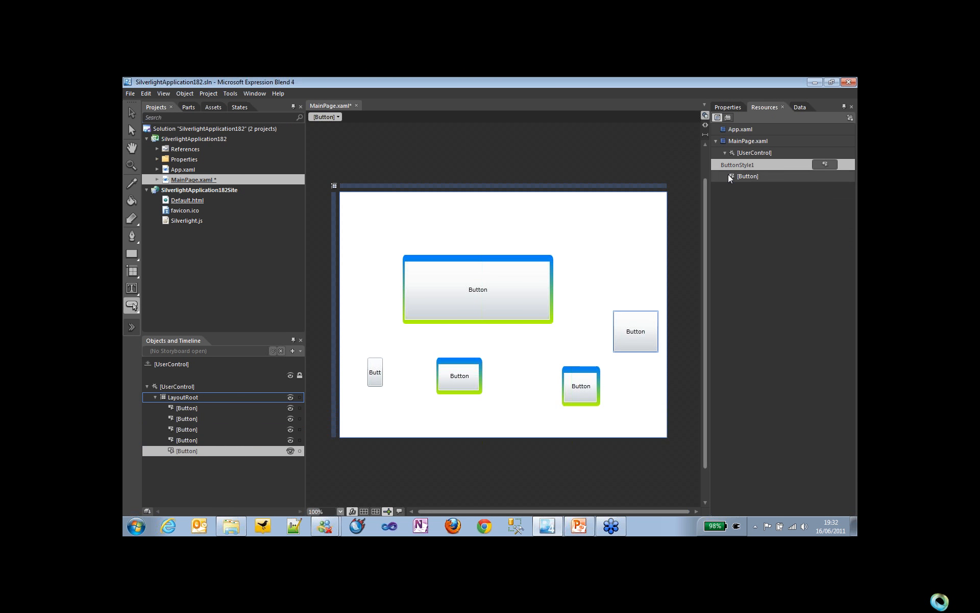
{"action": "left_click_drag", "start_coordinate": [647, 337], "coordinate": [648, 338]}
{"action": "left_click", "coordinate": [658, 366]}
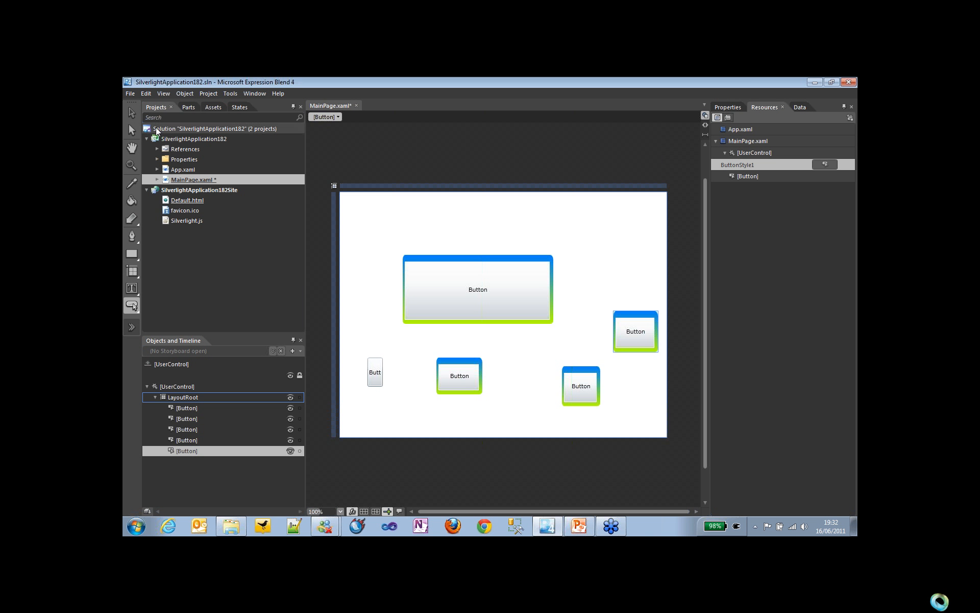
Step: Edit the large button's current style and change the end color of its border gradient to red #FFFF0000
{"action": "left_click", "coordinate": [132, 111]}
{"action": "left_click", "coordinate": [461, 286]}
{"action": "left_click", "coordinate": [728, 107]}
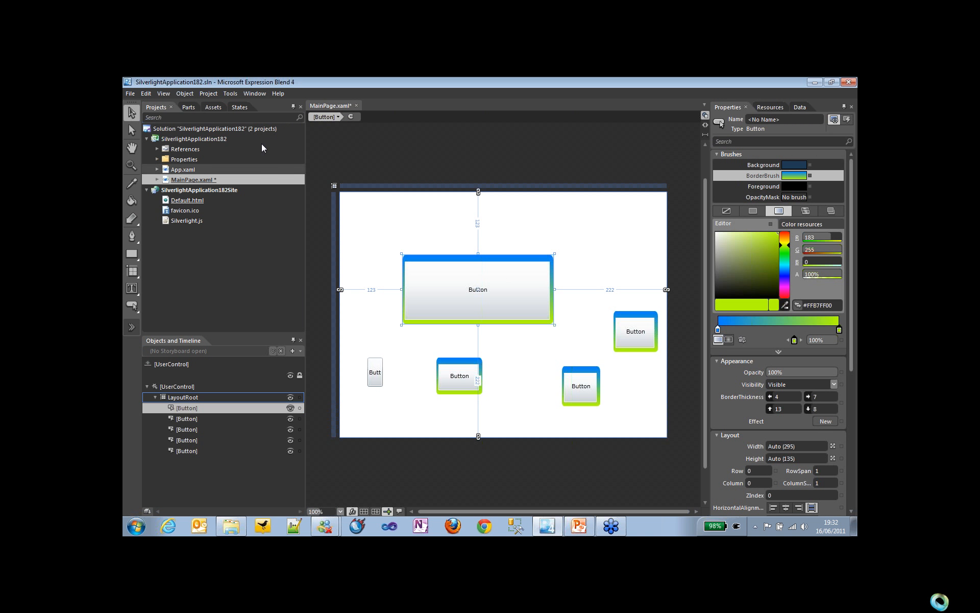
{"action": "left_click", "coordinate": [184, 94]}
{"action": "mouse_move", "coordinate": [276, 218]}
{"action": "left_click", "coordinate": [309, 220]}
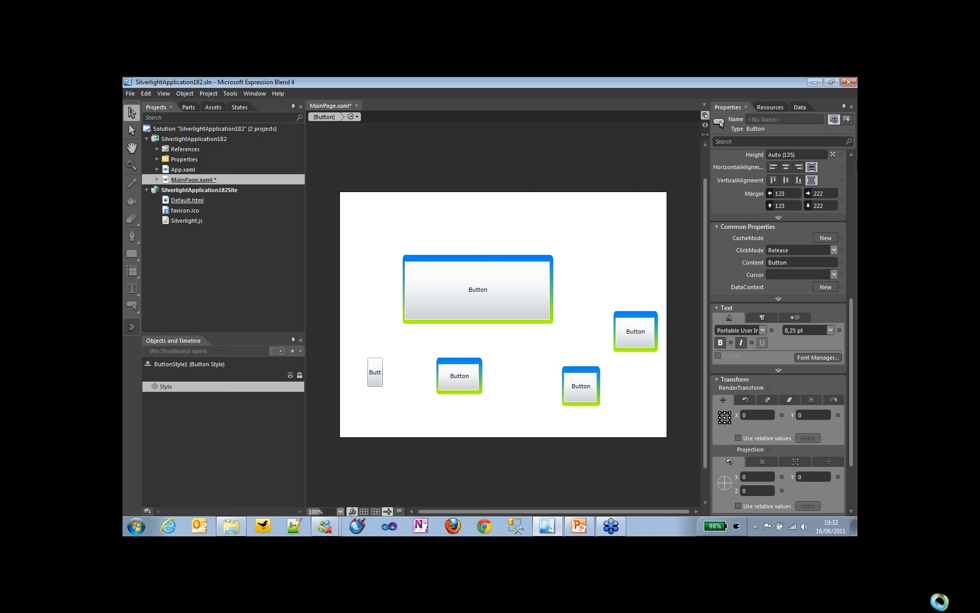
{"action": "left_click", "coordinate": [851, 165]}
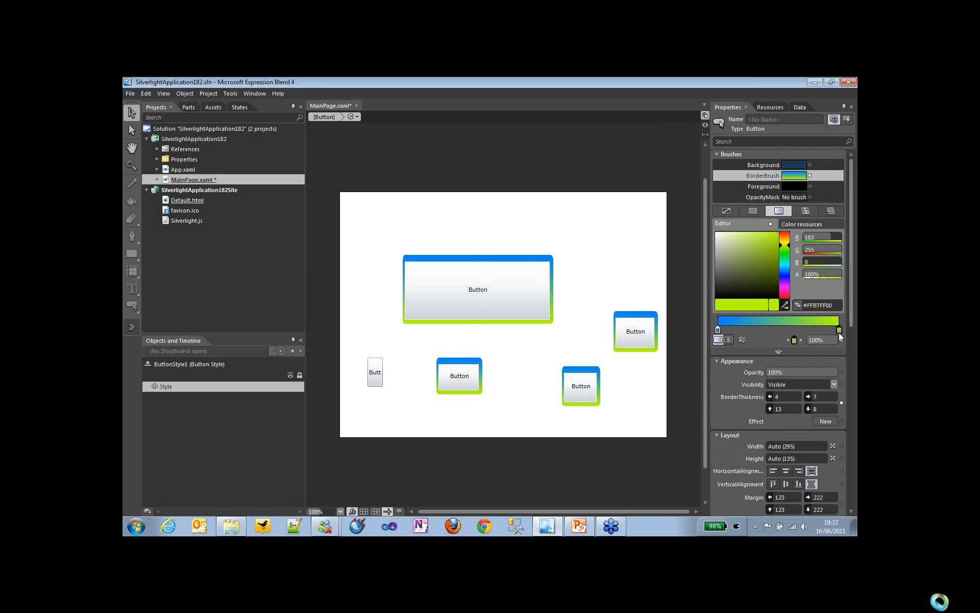
{"action": "mouse_move", "coordinate": [788, 244]}
{"action": "left_mouse_down"}
{"action": "mouse_move", "coordinate": [787, 290]}
{"action": "mouse_move", "coordinate": [785, 231]}
{"action": "left_mouse_up"}
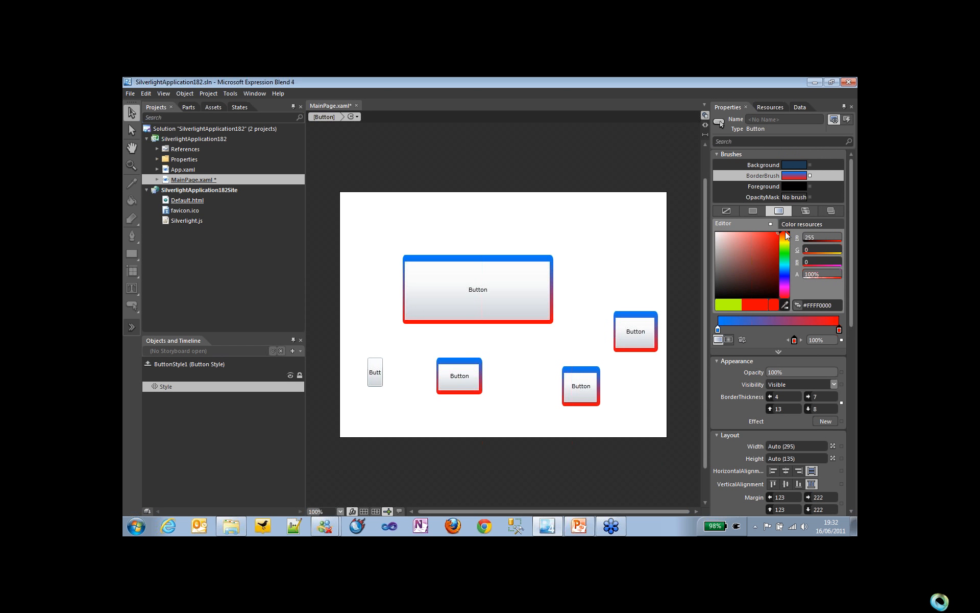
Step: Minimize Expression Blend, resume the PowerPoint slide show from the current slide, and advance to the Managing Resources slide
{"action": "left_click", "coordinate": [818, 82]}
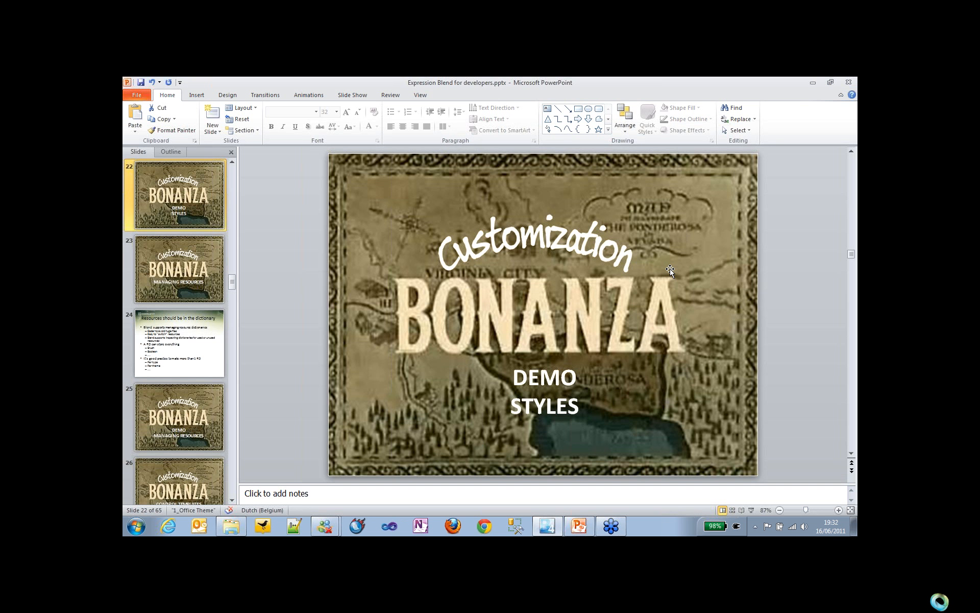
{"action": "key", "text": "shift+F5"}
{"action": "key", "text": "Right"}
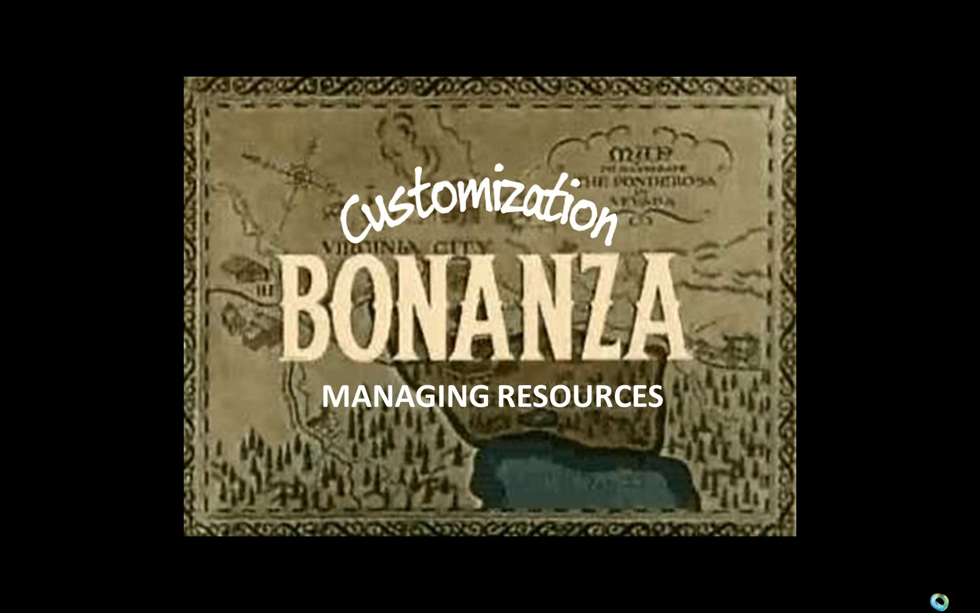
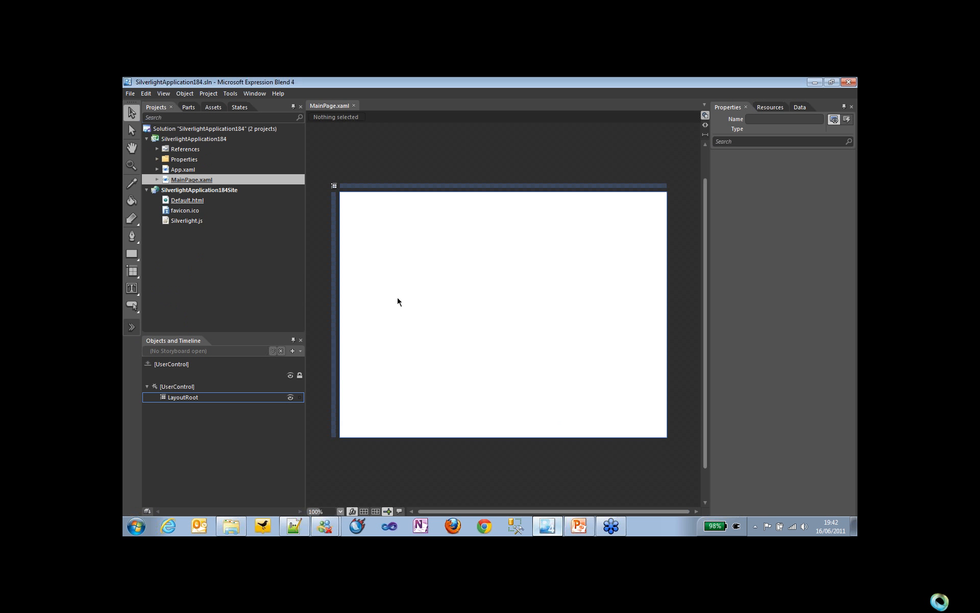
Step: Draw a button about 250 by 131 in the upper half of the page and set its background to red #FFFF002F
{"action": "left_click", "coordinate": [131, 305]}
{"action": "mouse_move", "coordinate": [416, 247]}
{"action": "left_mouse_down"}
{"action": "mouse_move", "coordinate": [480, 297]}
{"action": "mouse_move", "coordinate": [545, 313]}
{"action": "left_mouse_up"}
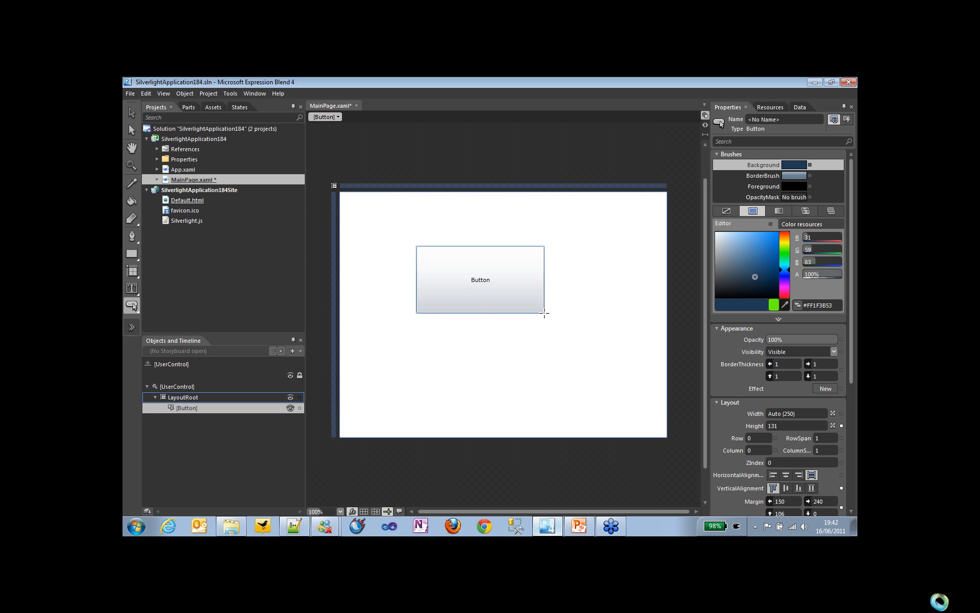
{"action": "left_click", "coordinate": [132, 113]}
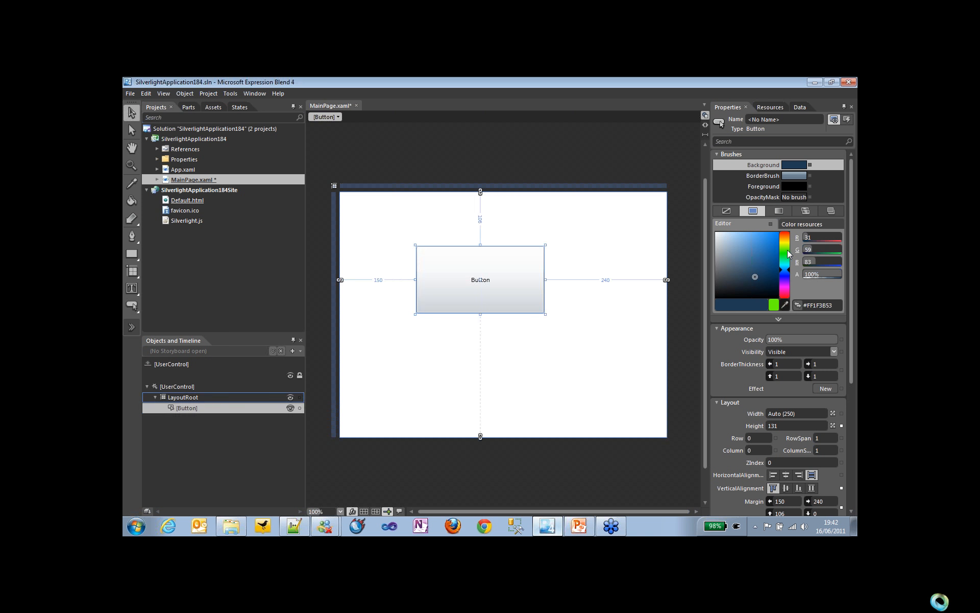
{"action": "left_click", "coordinate": [787, 249]}
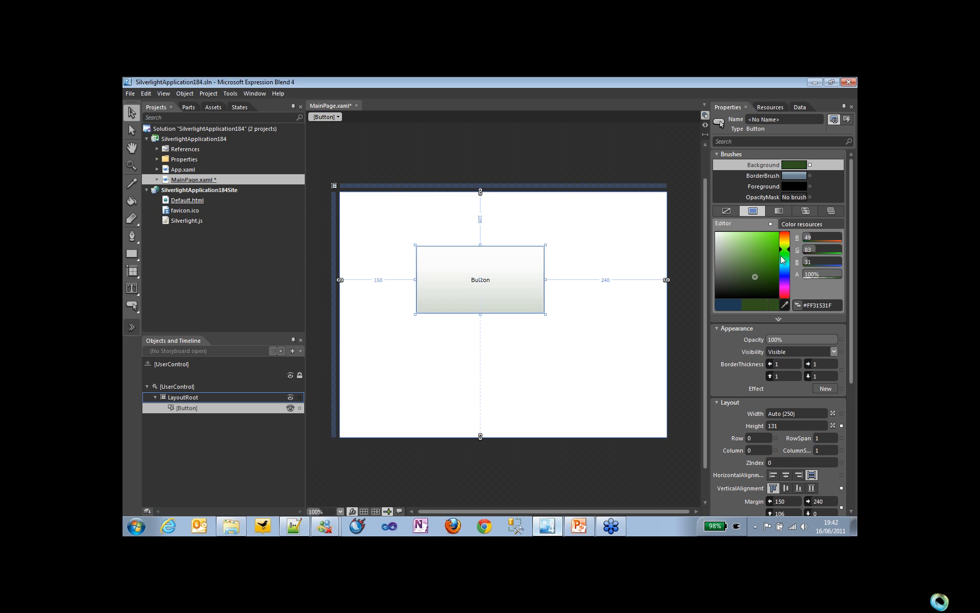
{"action": "left_click_drag", "start_coordinate": [772, 265], "coordinate": [779, 235]}
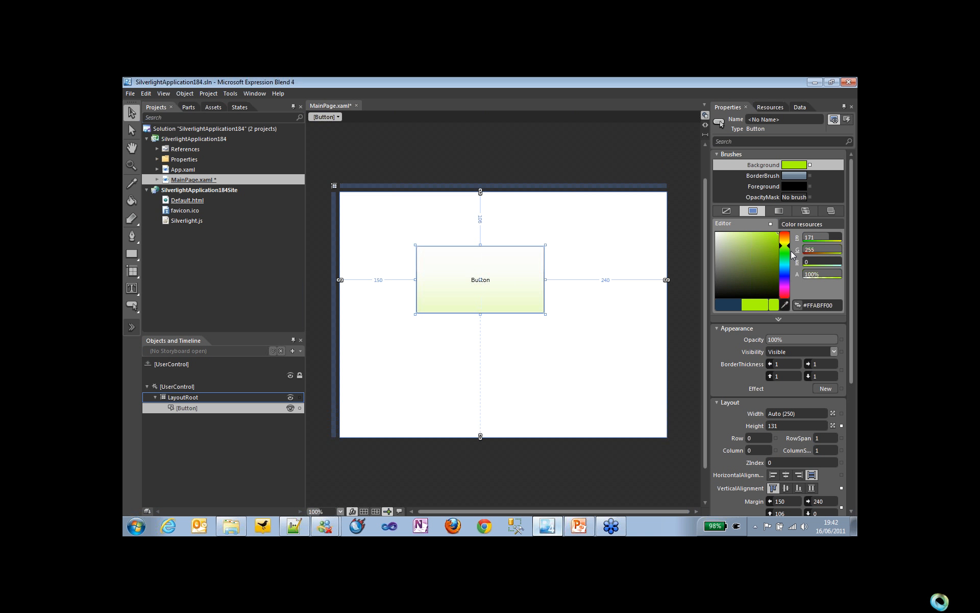
{"action": "left_click", "coordinate": [785, 296]}
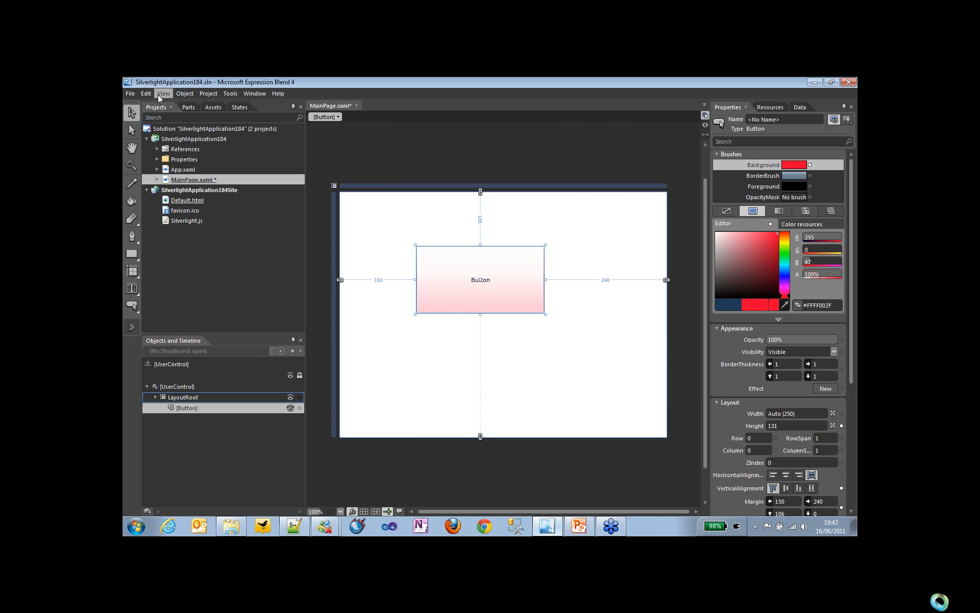
Step: Create an editable copy of the button's template as the style resource ButtonStyle1, defined in this document
{"action": "left_click", "coordinate": [178, 94]}
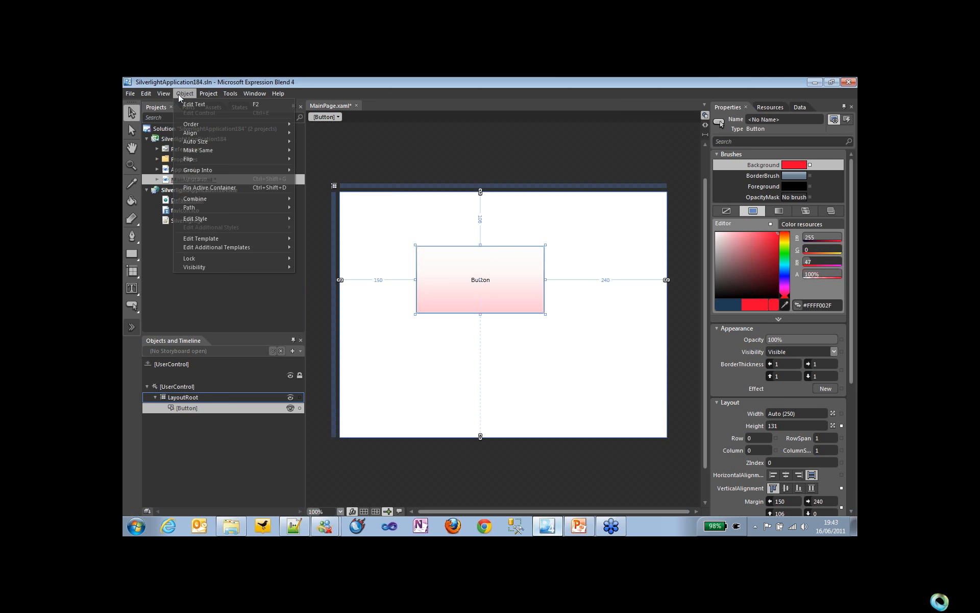
{"action": "mouse_move", "coordinate": [271, 241]}
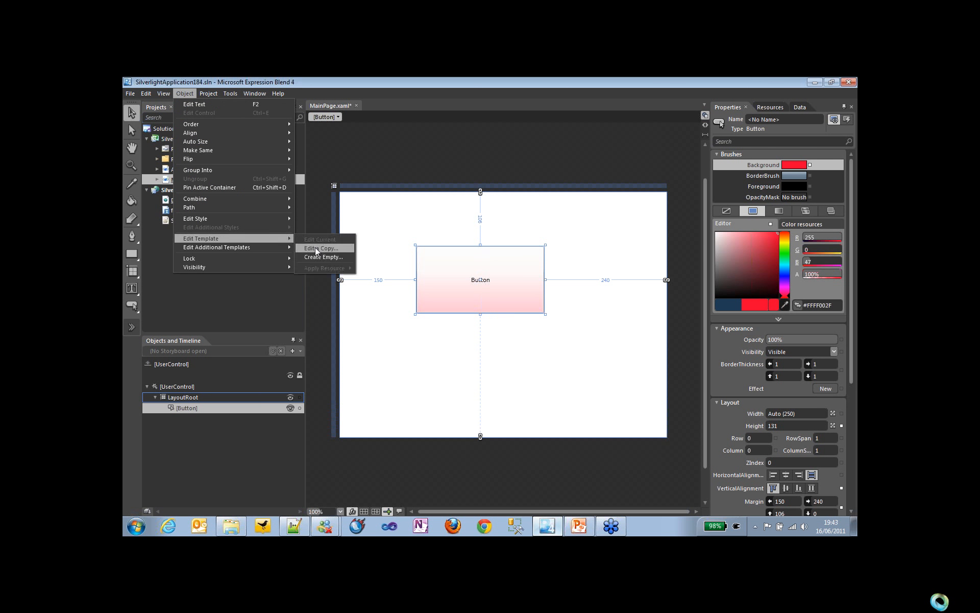
{"action": "left_click", "coordinate": [516, 284]}
{"action": "right_click", "coordinate": [512, 283]}
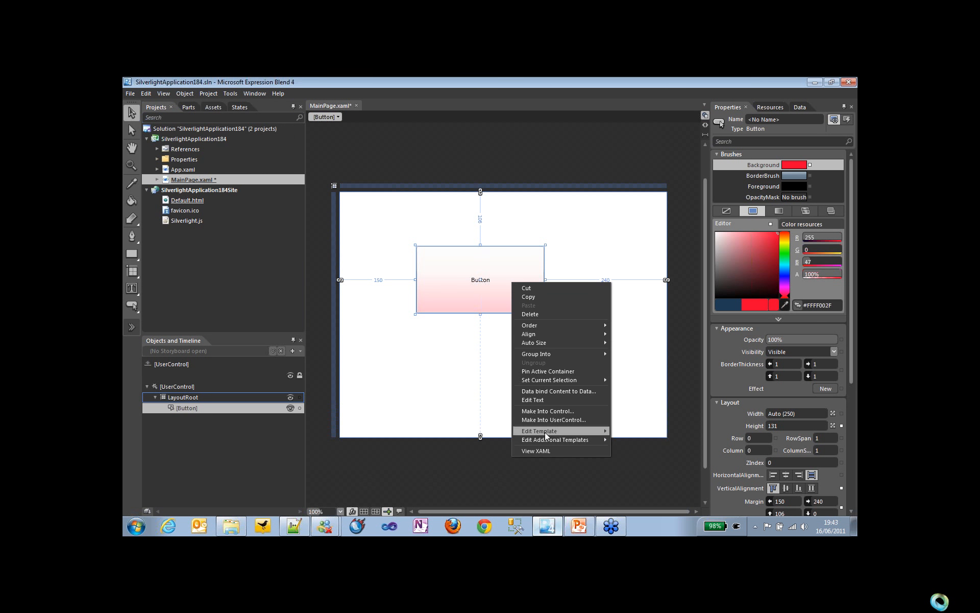
{"action": "mouse_move", "coordinate": [545, 432]}
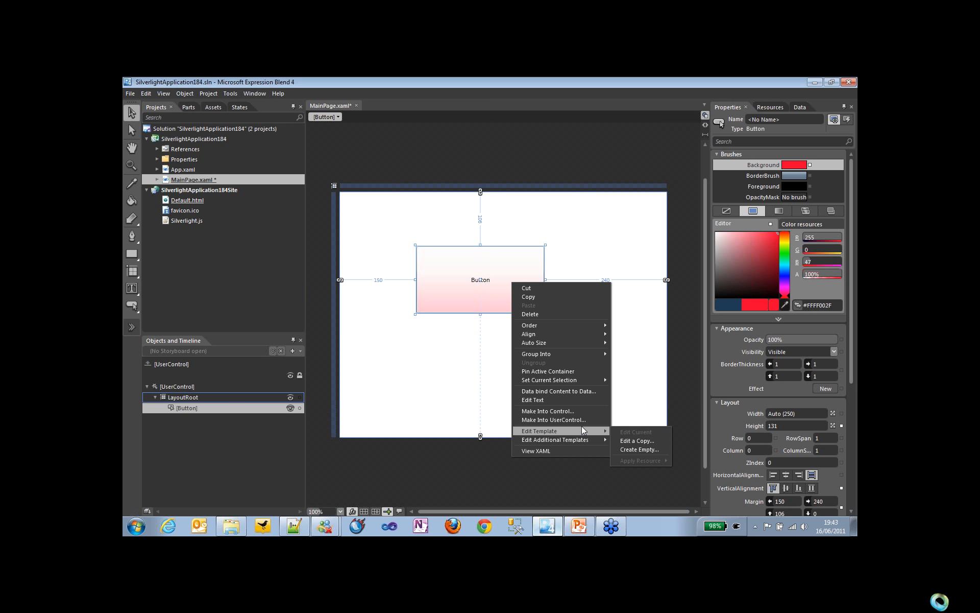
{"action": "left_click", "coordinate": [619, 439]}
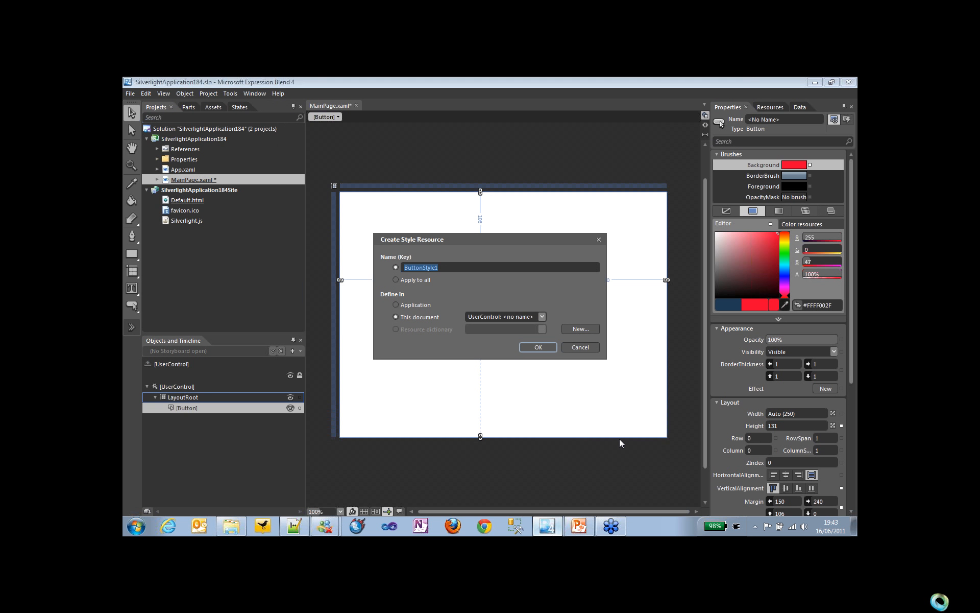
{"action": "left_click", "coordinate": [539, 347]}
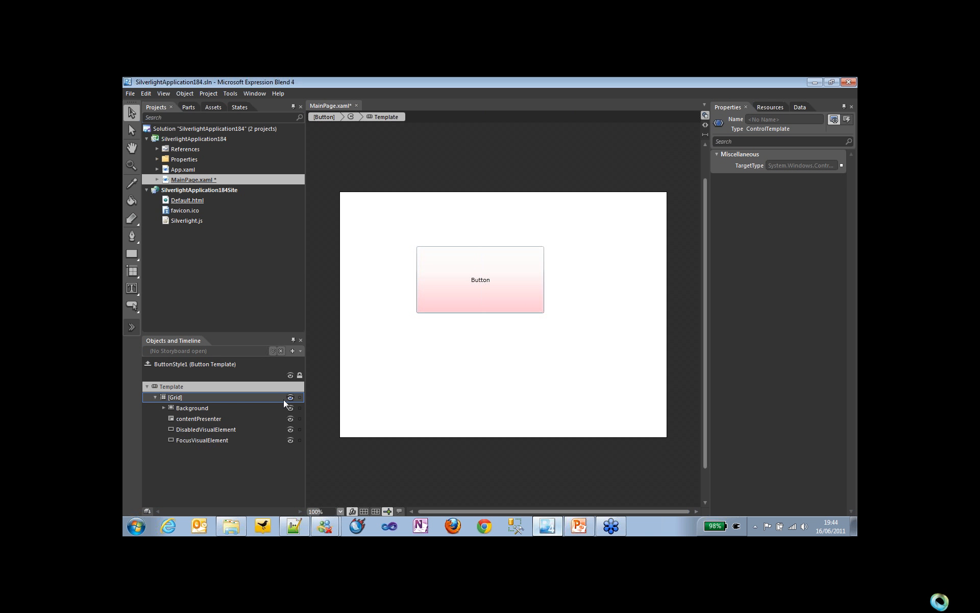
Step: Delete the BackgroundAnimation and BackgroundGradient elements from the grid inside the template's Background border
{"action": "left_click_drag", "start_coordinate": [224, 330], "coordinate": [225, 276]}
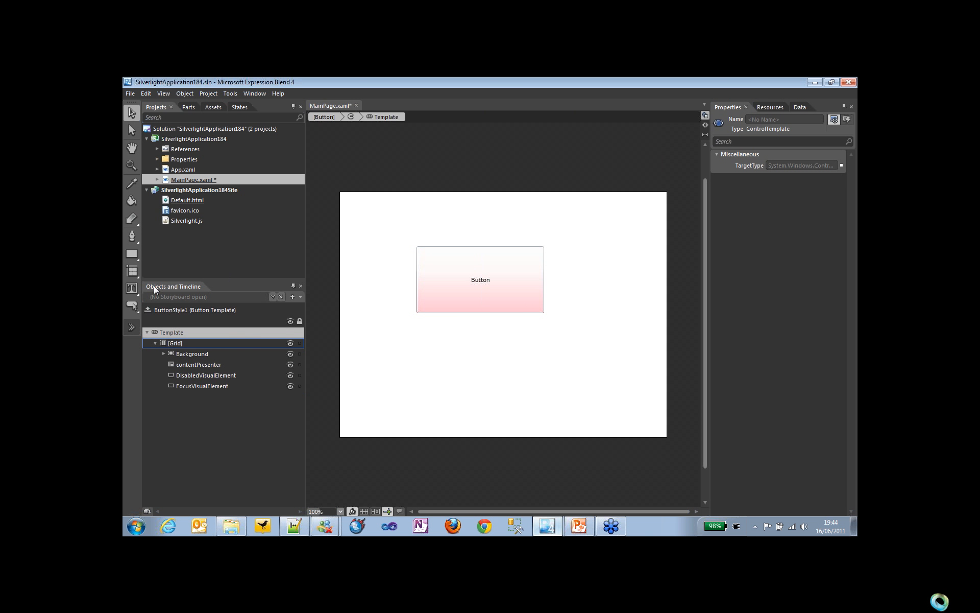
{"action": "left_click", "coordinate": [163, 353]}
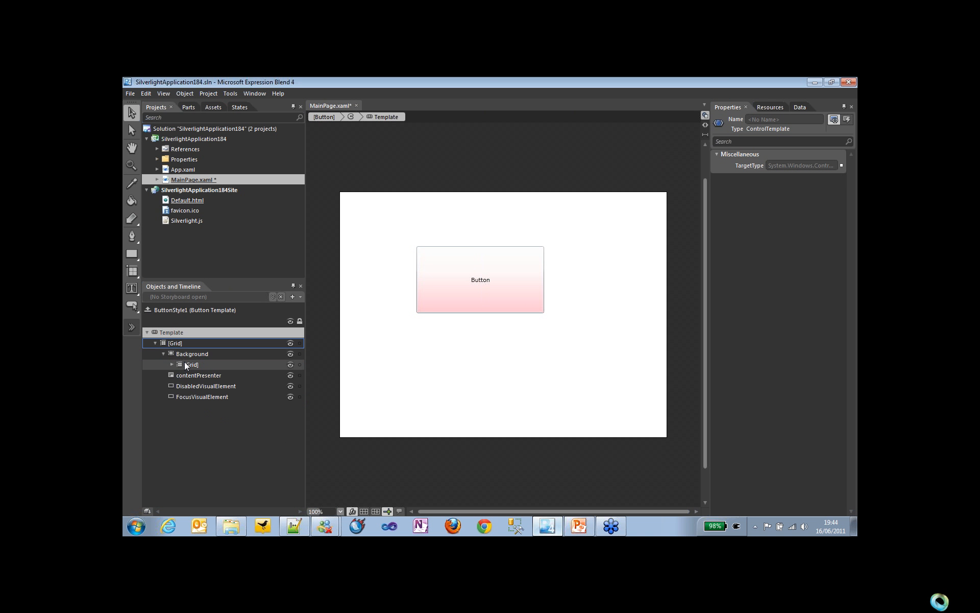
{"action": "left_click", "coordinate": [185, 364]}
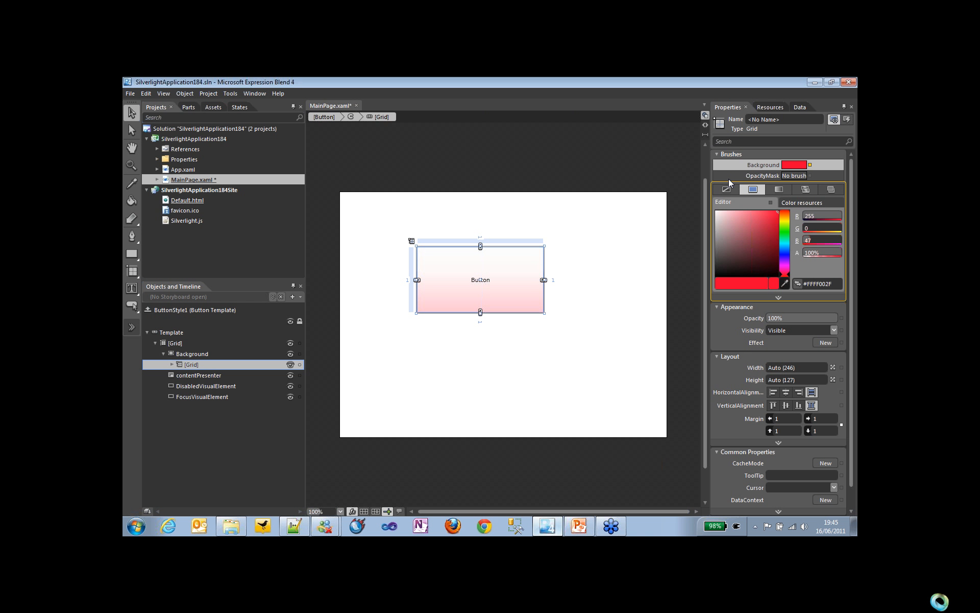
{"action": "left_click", "coordinate": [172, 365]}
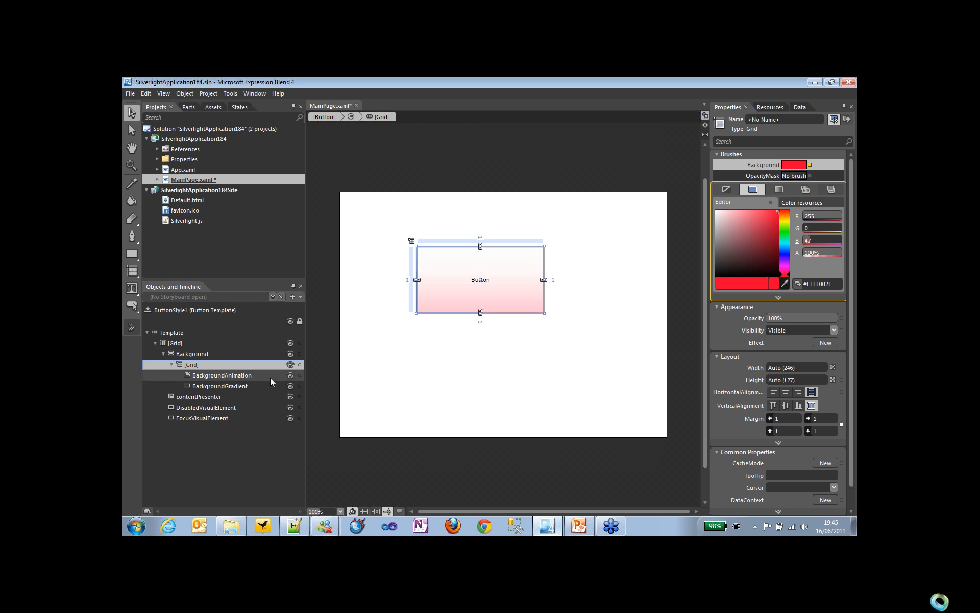
{"action": "left_click", "coordinate": [248, 378]}
{"action": "key", "text": "Delete"}
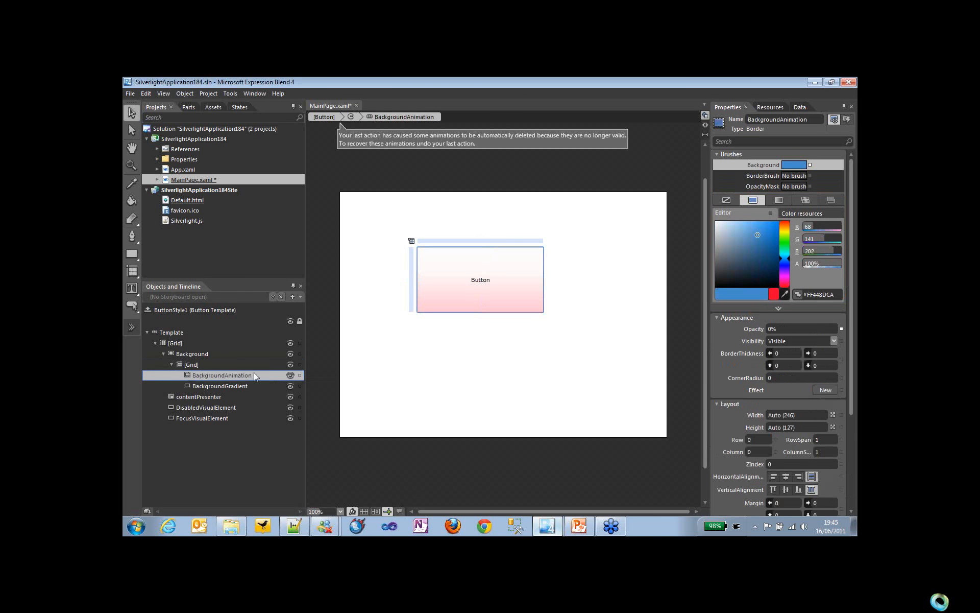
{"action": "left_click", "coordinate": [253, 374]}
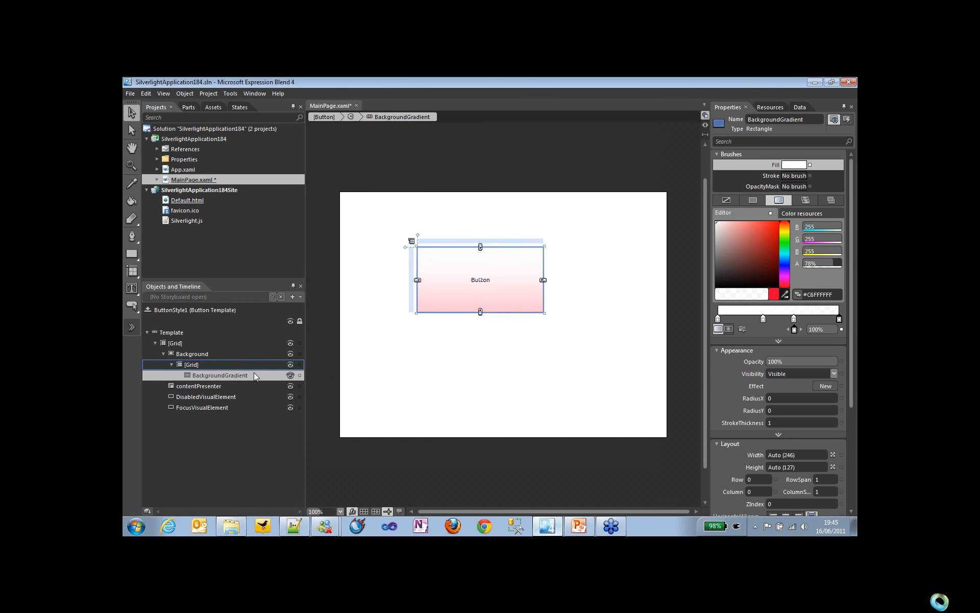
{"action": "key", "text": "Delete"}
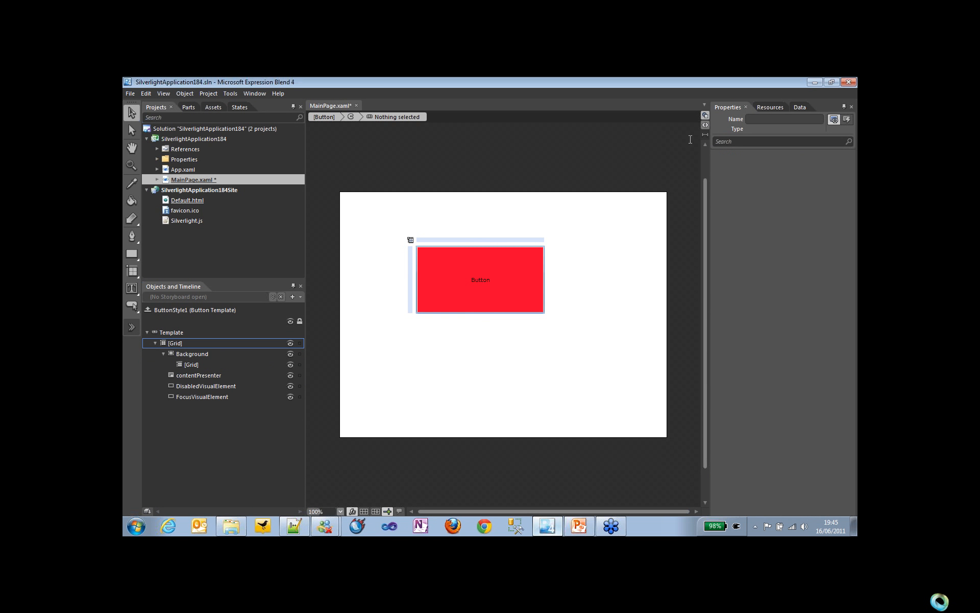
Step: Examine the template's XAML for the Border, the Grid's Background TemplateBinding and the ContentPresenter
{"action": "left_click", "coordinate": [705, 125]}
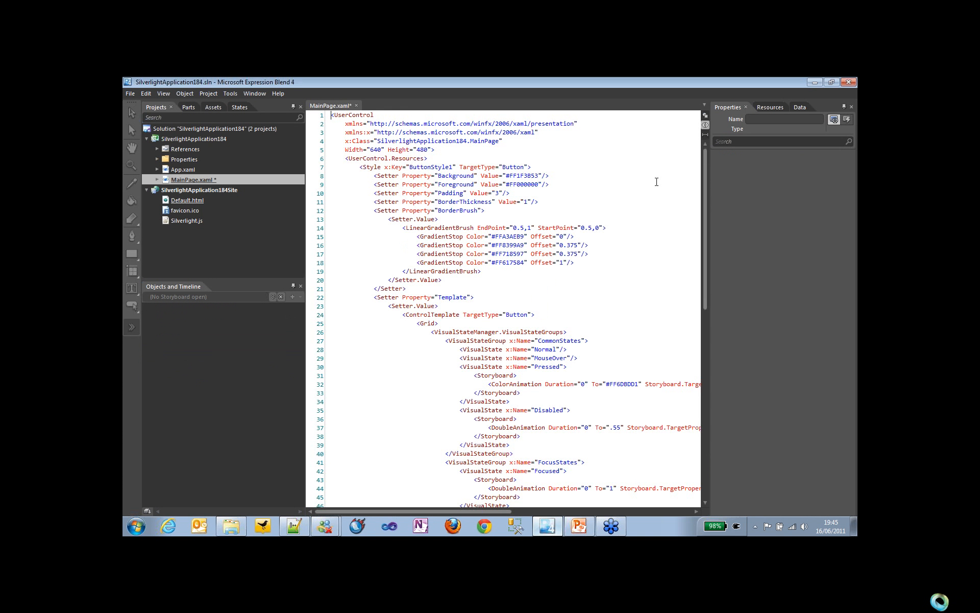
{"action": "scroll", "coordinate": [699, 300], "scroll_direction": "down", "scroll_amount": 2}
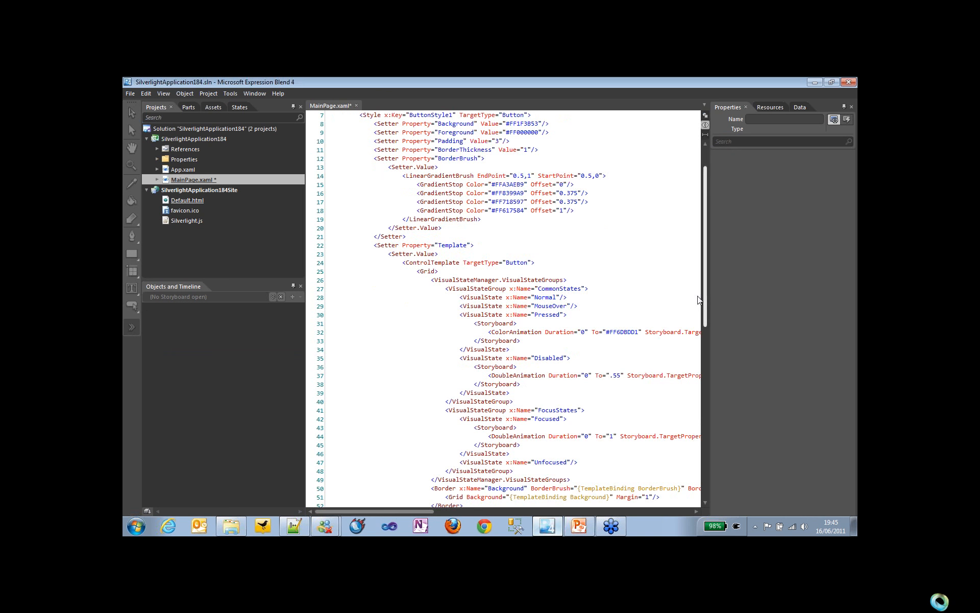
{"action": "scroll", "coordinate": [697, 306], "scroll_direction": "down", "scroll_amount": 2}
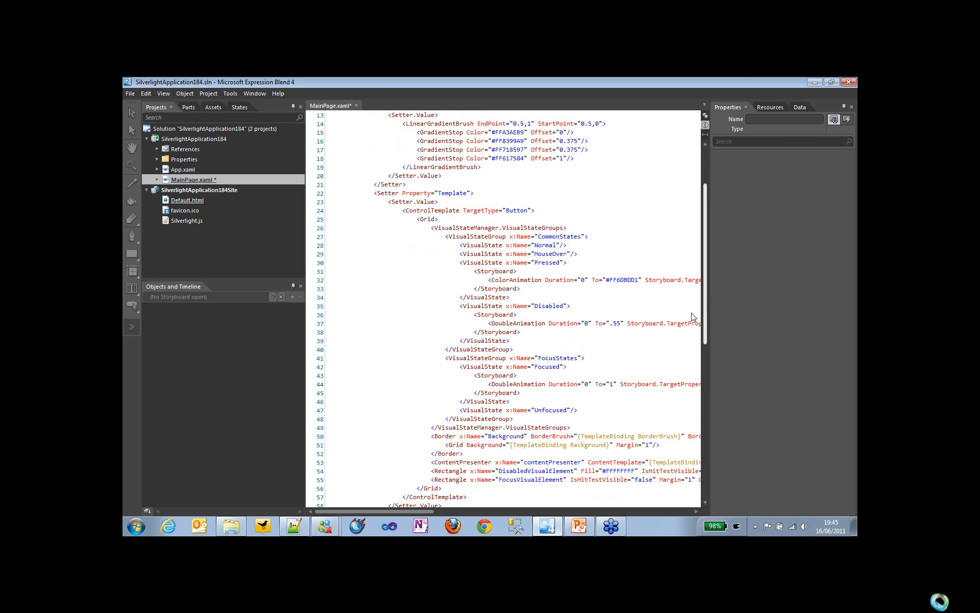
{"action": "scroll", "coordinate": [692, 316], "scroll_direction": "down", "scroll_amount": 6}
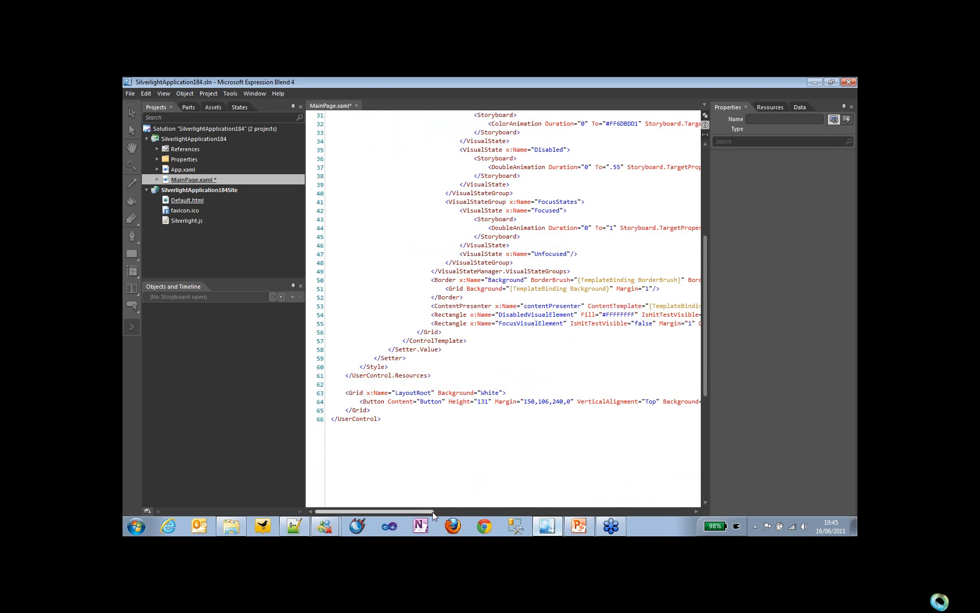
{"action": "left_click_drag", "start_coordinate": [433, 512], "coordinate": [462, 512]}
{"action": "double_click", "coordinate": [354, 280]}
{"action": "double_click", "coordinate": [366, 288]}
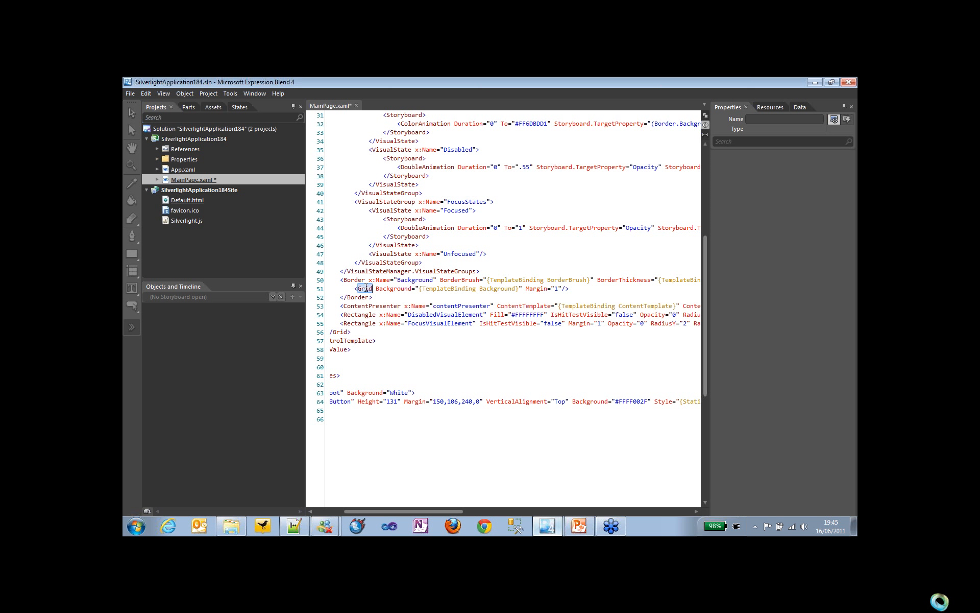
{"action": "double_click", "coordinate": [440, 289]}
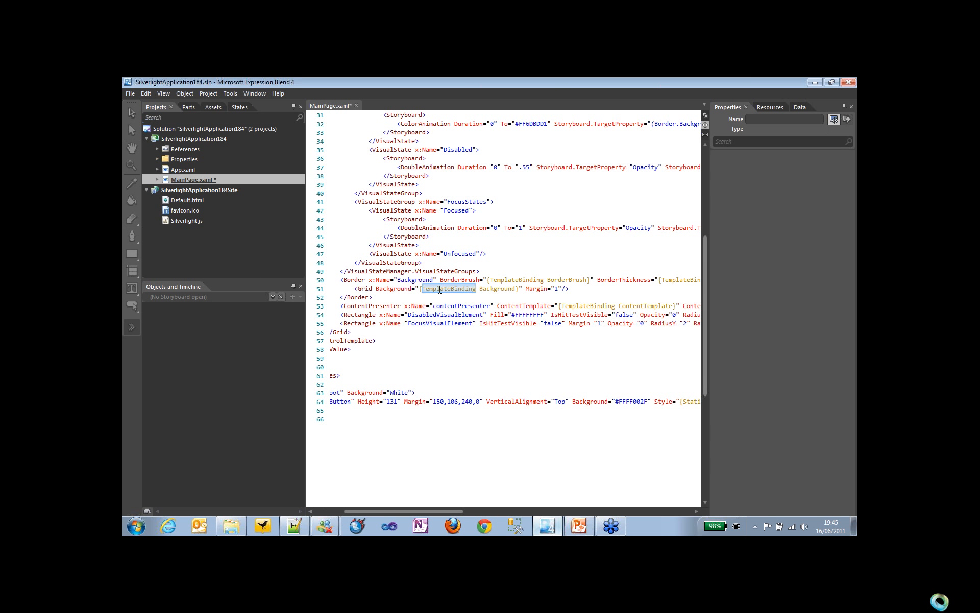
{"action": "double_click", "coordinate": [491, 289]}
{"action": "left_click", "coordinate": [477, 289]}
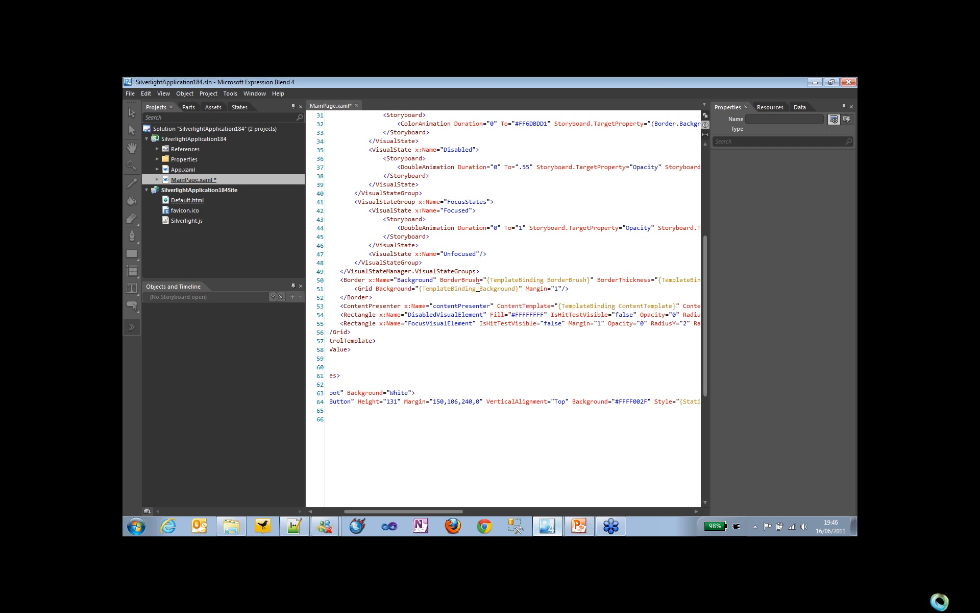
{"action": "double_click", "coordinate": [378, 307]}
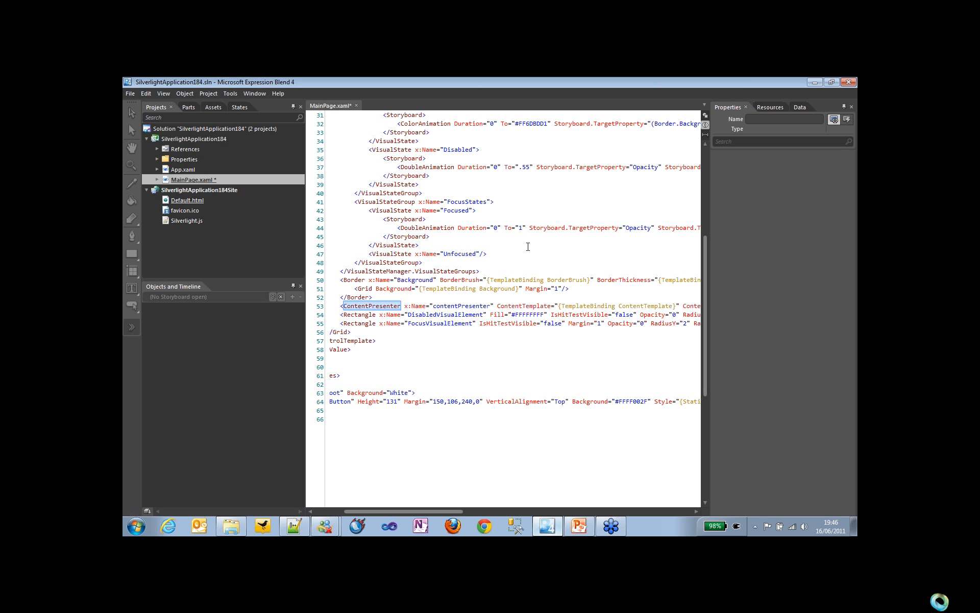
Step: Leave template editing and draw an ellipse about 192 by 73 below the button, filled with green #FF4AF300
{"action": "left_click", "coordinate": [705, 115]}
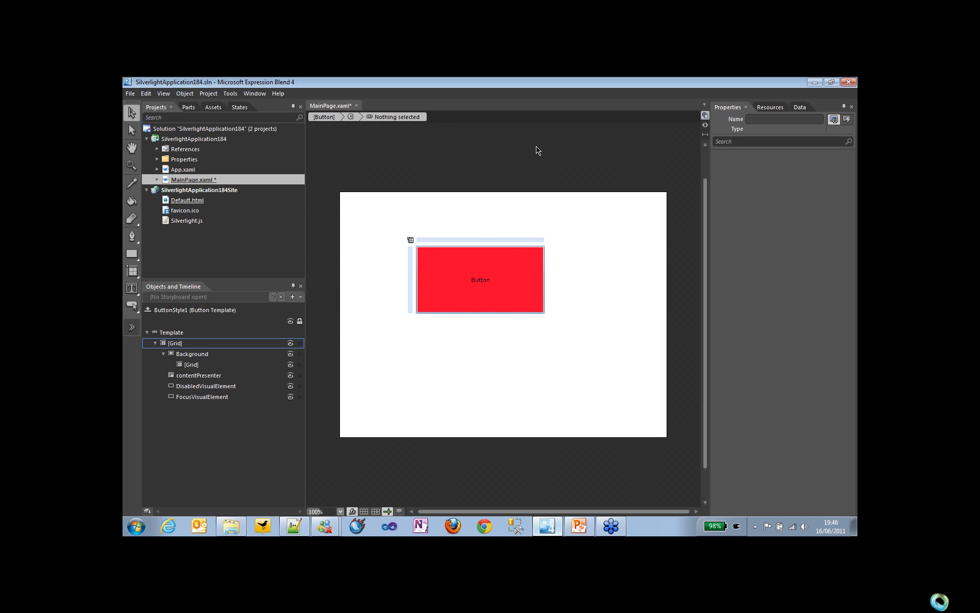
{"action": "left_click", "coordinate": [324, 118]}
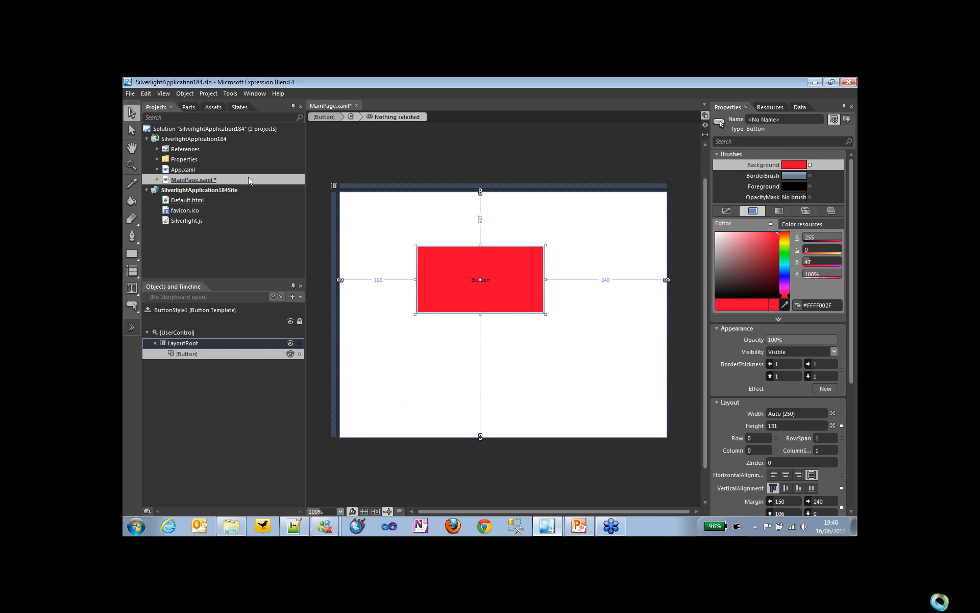
{"action": "left_click", "coordinate": [136, 255]}
{"action": "left_click", "coordinate": [152, 269]}
{"action": "left_click_drag", "start_coordinate": [417, 338], "coordinate": [514, 375]}
{"action": "left_click", "coordinate": [785, 239]}
{"action": "left_click", "coordinate": [778, 224]}
Step: Nest the green ellipse inside the button in the object tree so that it replaces the button's text content
{"action": "left_click", "coordinate": [132, 112]}
{"action": "left_click", "coordinate": [217, 366]}
{"action": "left_click_drag", "start_coordinate": [210, 365], "coordinate": [208, 357]}
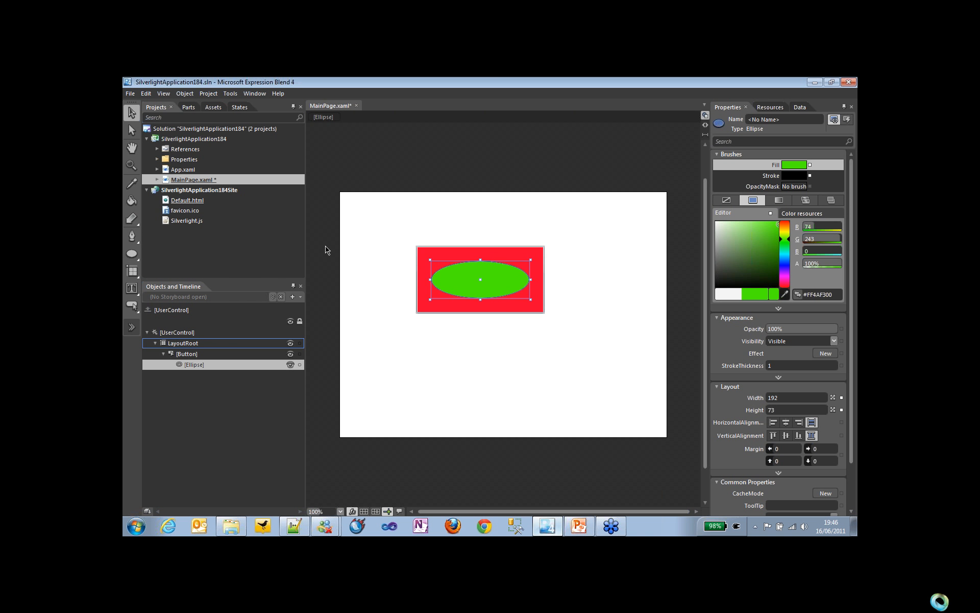
{"action": "right_click", "coordinate": [421, 249]}
{"action": "mouse_move", "coordinate": [479, 391]}
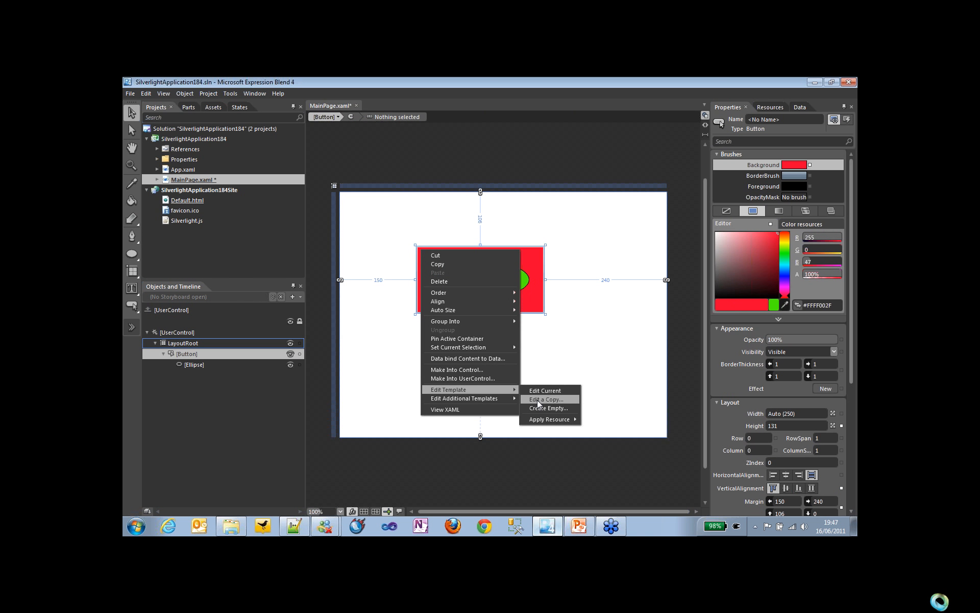
{"action": "left_click", "coordinate": [554, 359]}
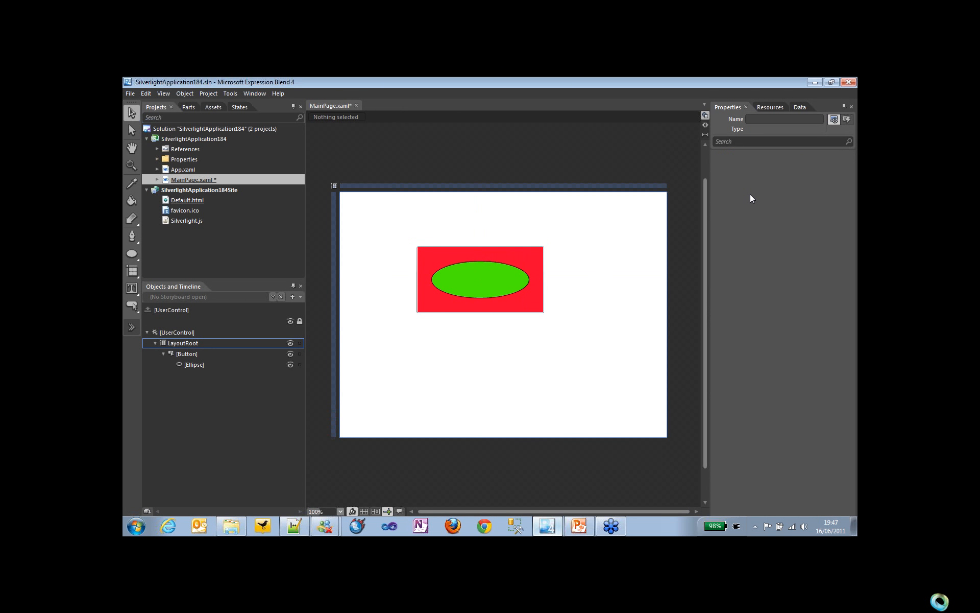
Step: Switch to PowerPoint and resume the slide show from the current Control Templates demo slide
{"action": "key", "text": "alt+Tab"}
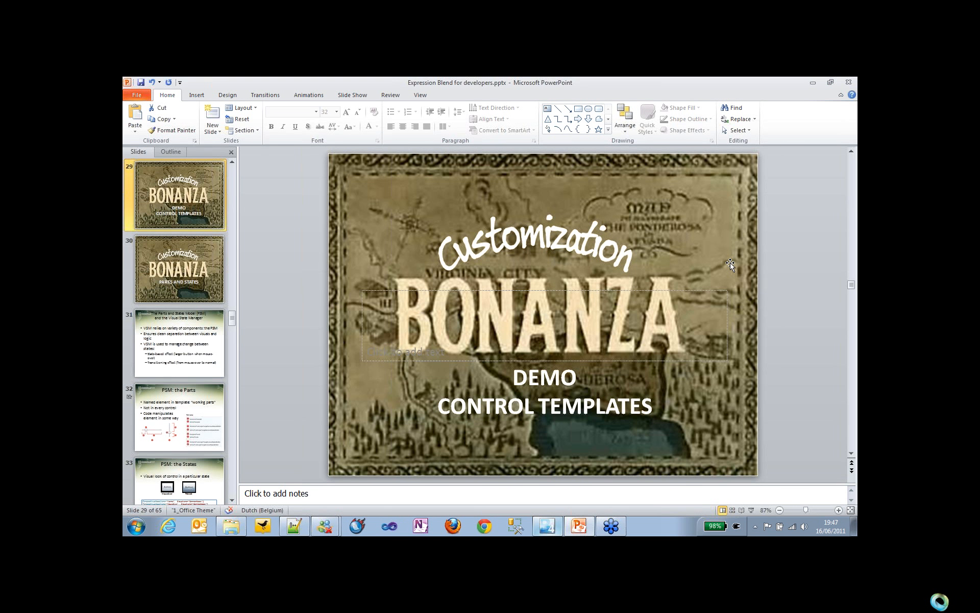
{"action": "key", "text": "shift+F5"}
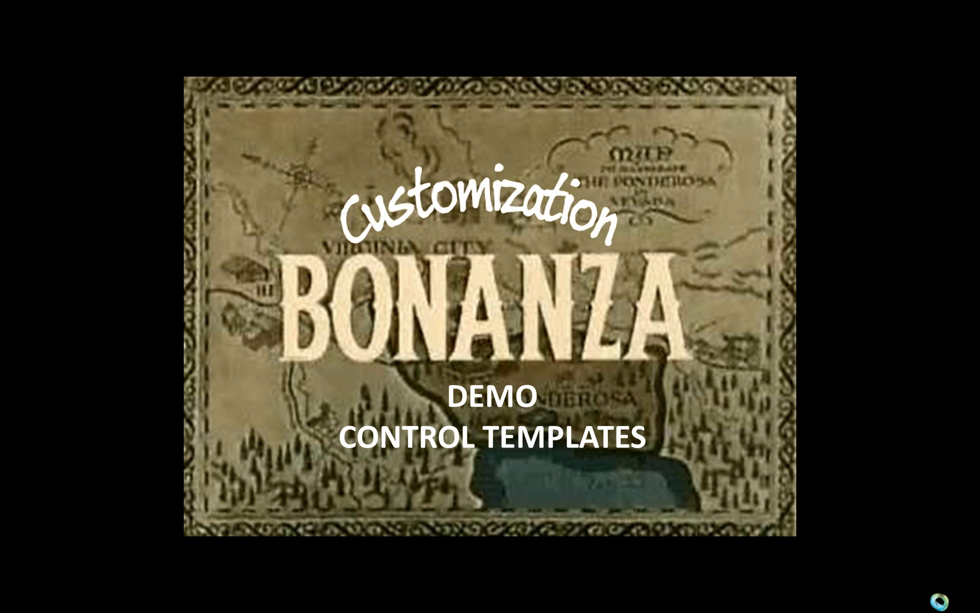
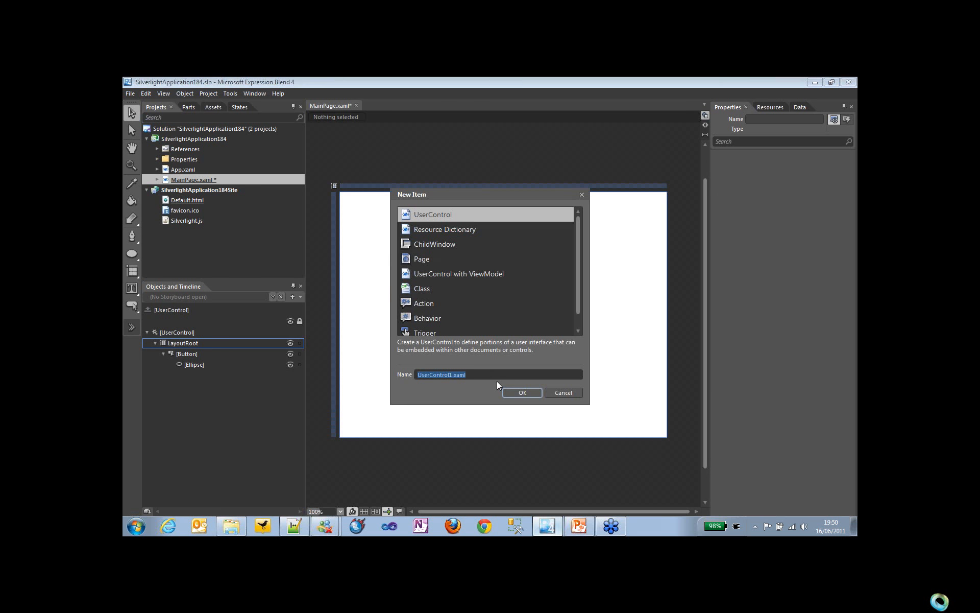
Step: Cancel the new item and create a new Silverlight Application + Website project, saving the open project's changes
{"action": "left_click", "coordinate": [564, 392]}
{"action": "left_click", "coordinate": [131, 94]}
{"action": "left_click", "coordinate": [133, 113]}
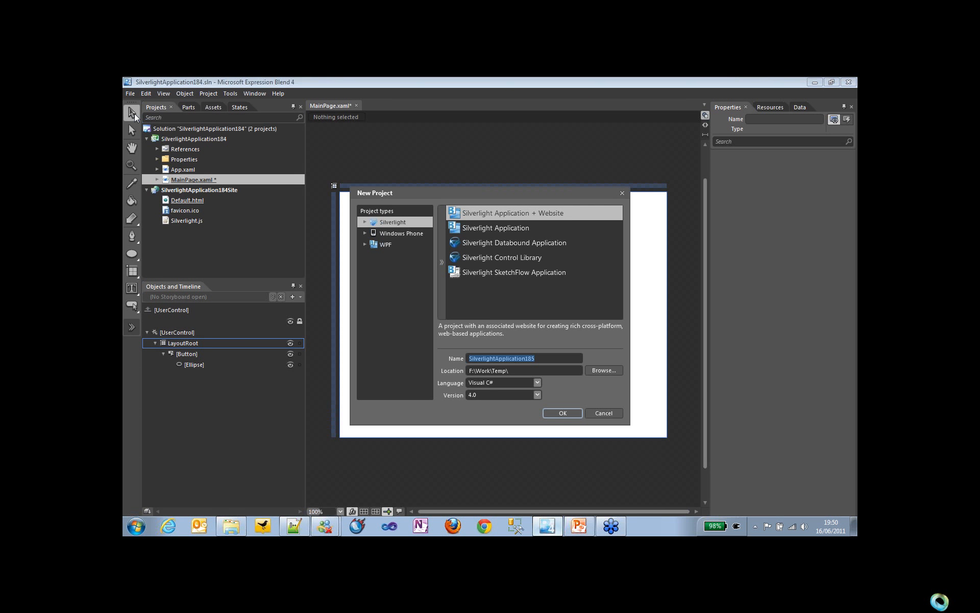
{"action": "left_click", "coordinate": [562, 414]}
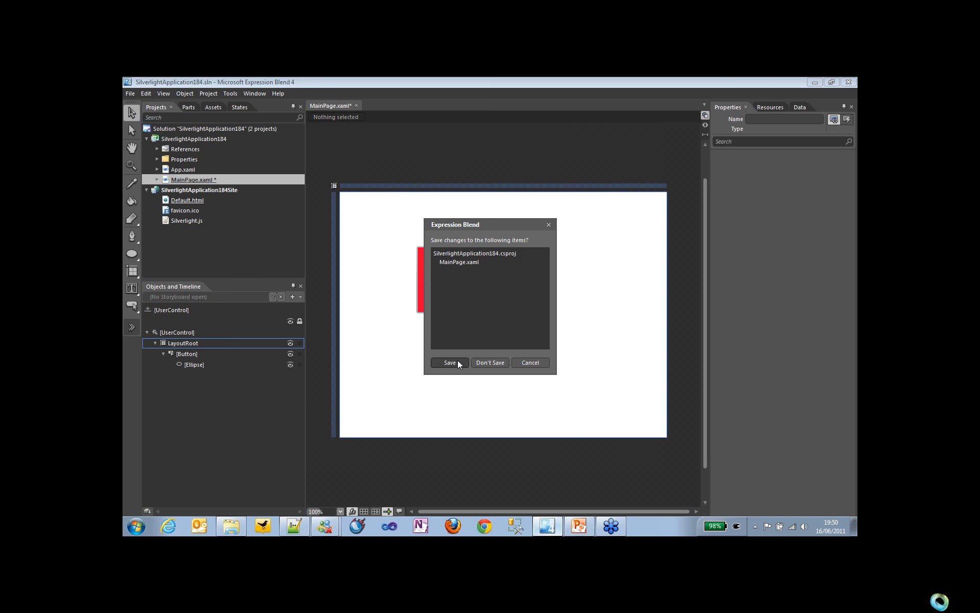
{"action": "left_click", "coordinate": [457, 361]}
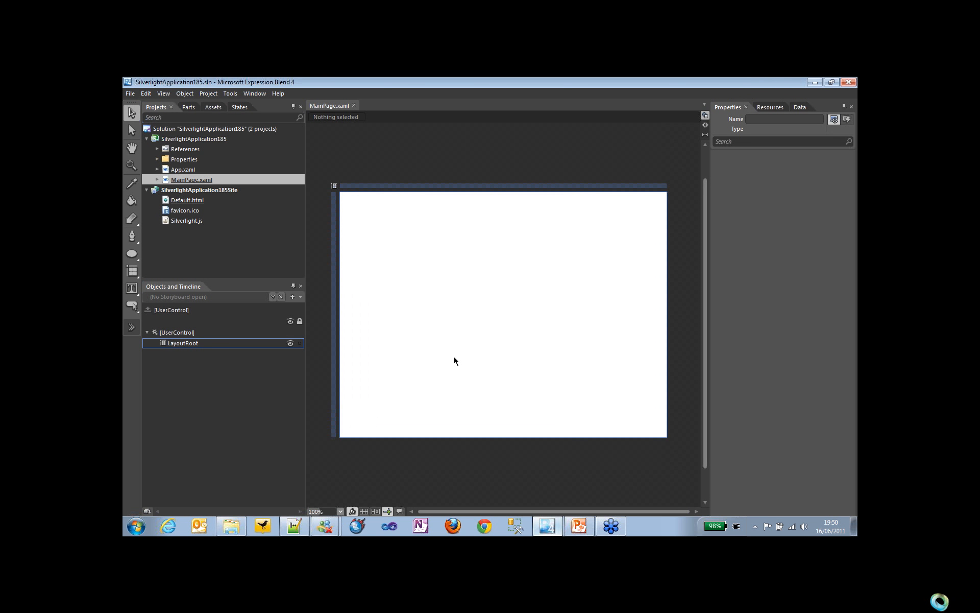
Step: Find the CheckBox control in the assets and draw one about 166 by 69 on the blank page
{"action": "left_click", "coordinate": [132, 327]}
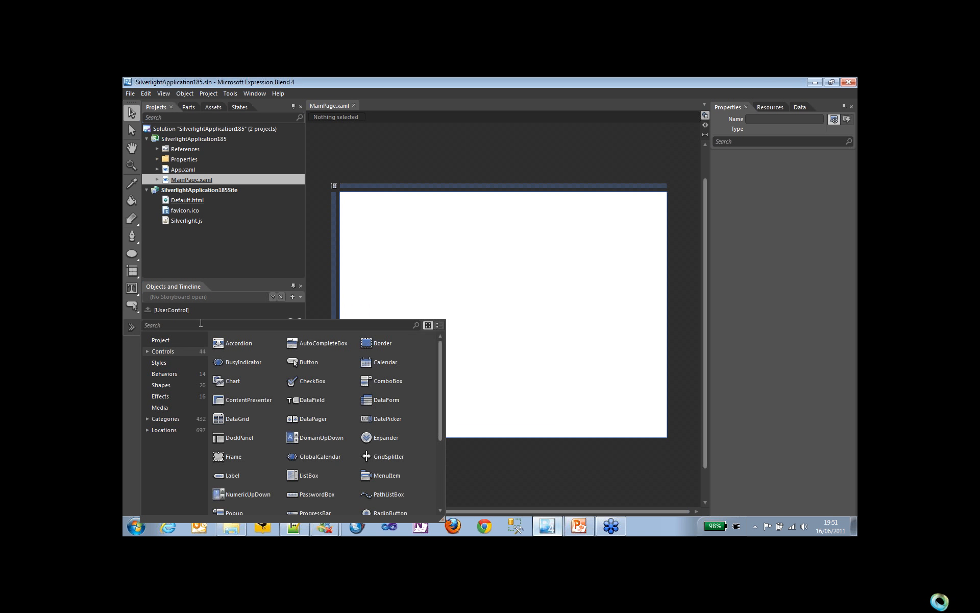
{"action": "type", "text": "chec"}
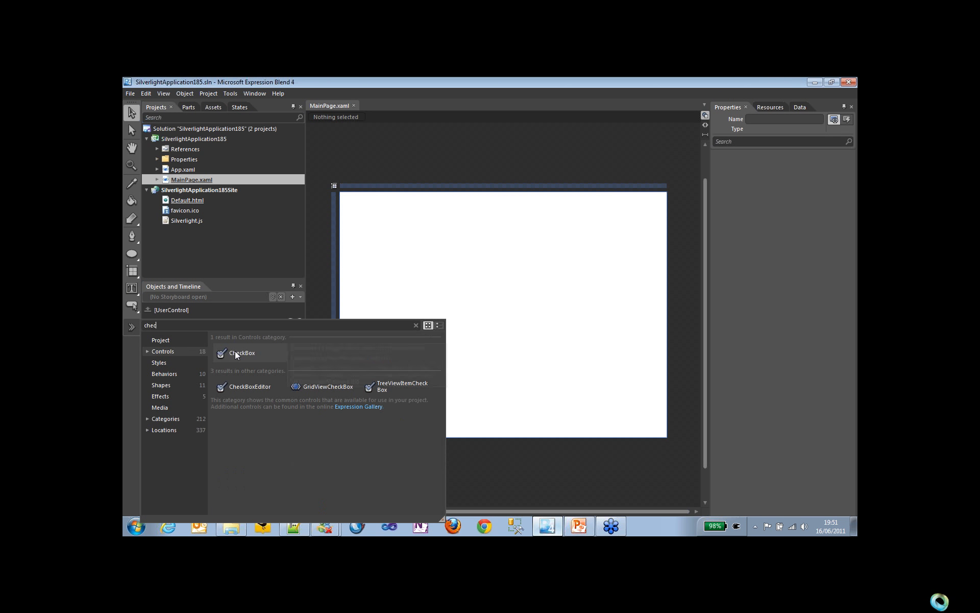
{"action": "left_click", "coordinate": [235, 350]}
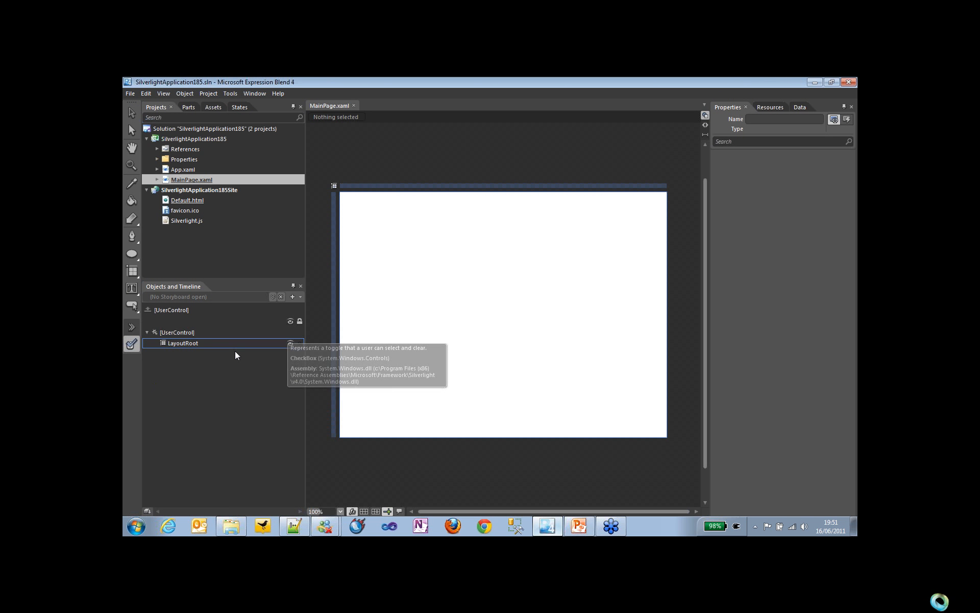
{"action": "mouse_move", "coordinate": [408, 267]}
{"action": "left_mouse_down"}
{"action": "mouse_move", "coordinate": [468, 307]}
{"action": "mouse_move", "coordinate": [493, 302]}
{"action": "left_mouse_up"}
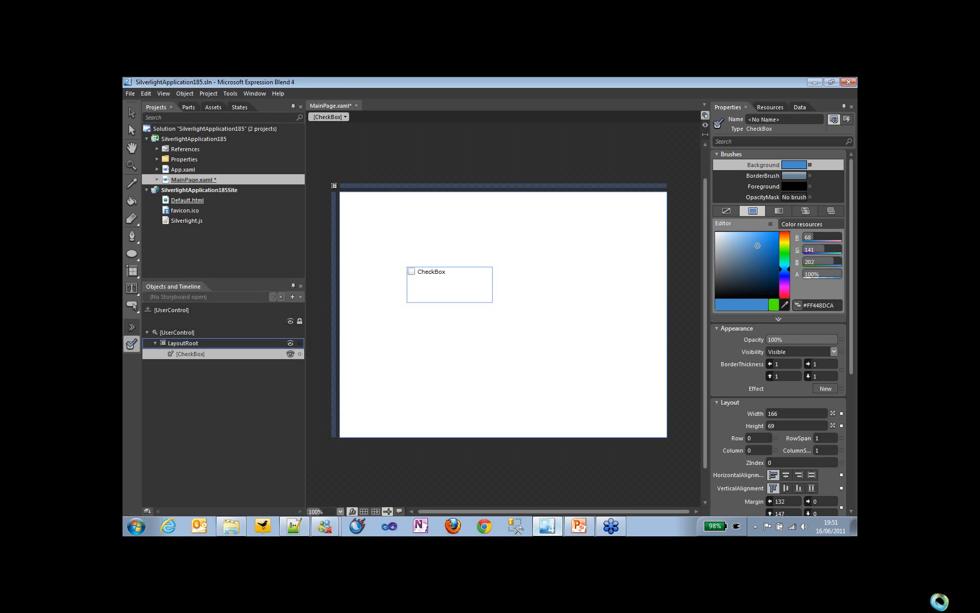
Step: Search the check box's properties for "three" and enable IsThreeState
{"action": "left_click", "coordinate": [755, 142]}
{"action": "type", "text": "three"}
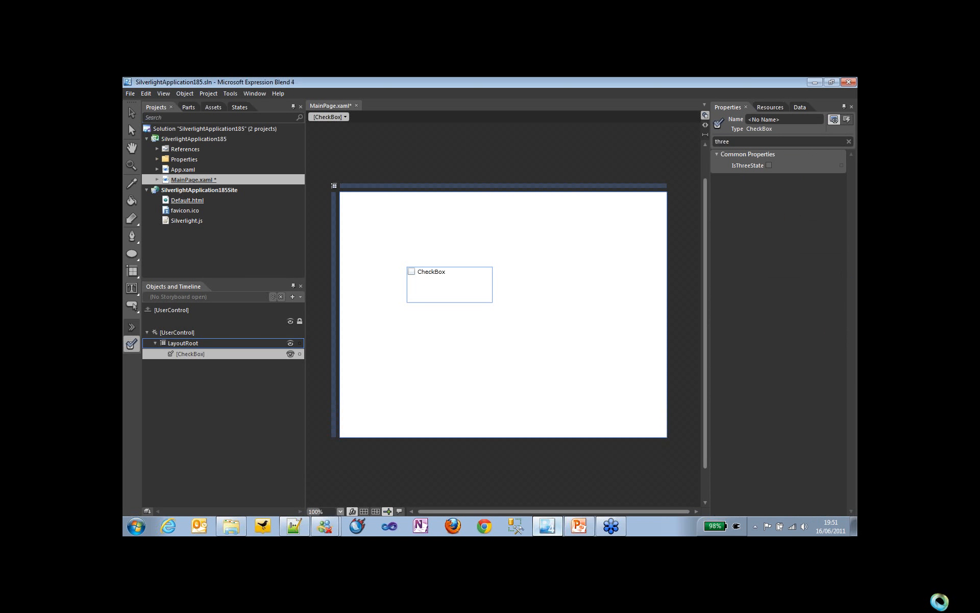
{"action": "left_click", "coordinate": [768, 165]}
{"action": "left_click", "coordinate": [132, 112]}
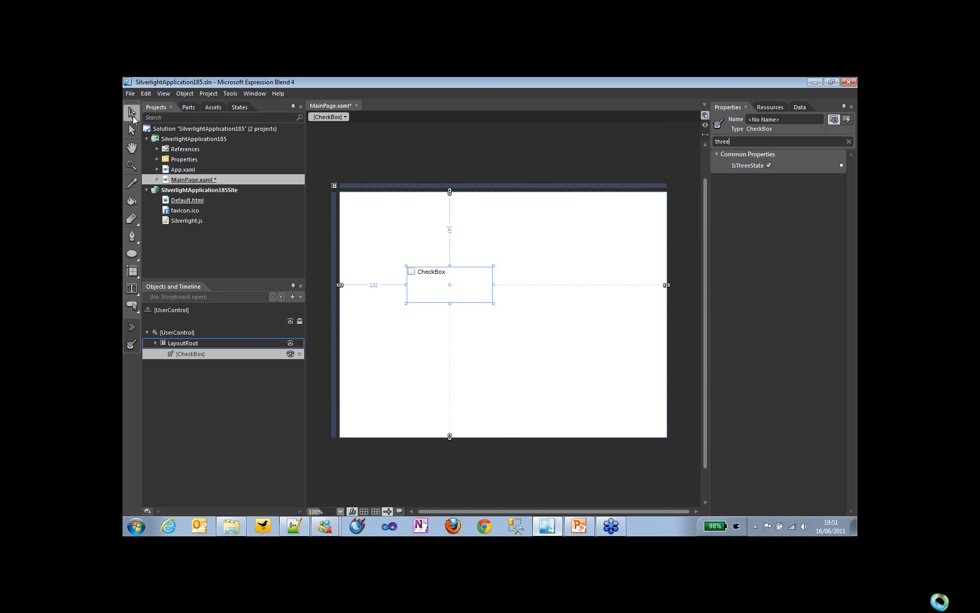
Step: Create an editable copy of the check box's template and display its full list of visual states
{"action": "right_click", "coordinate": [430, 283]}
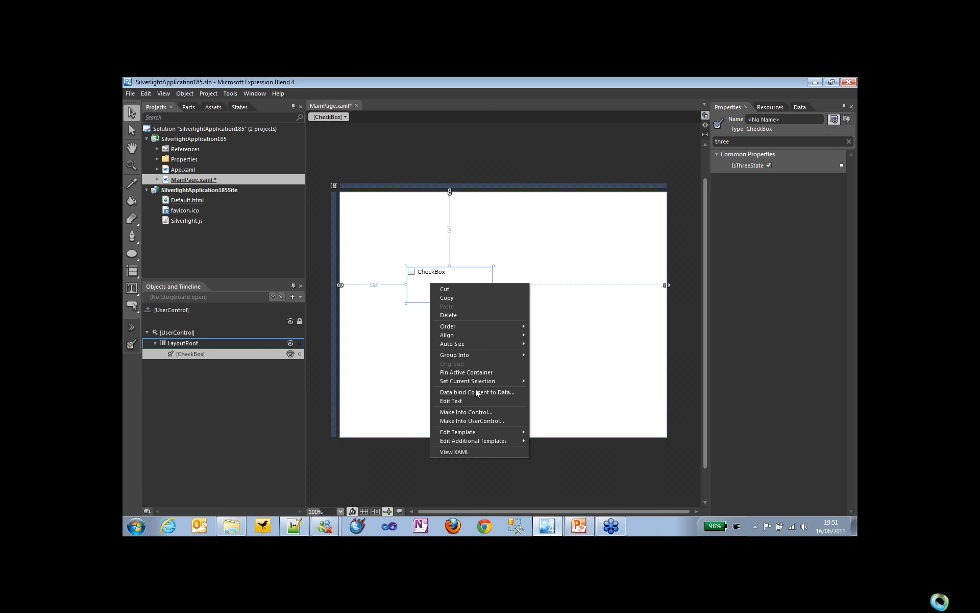
{"action": "mouse_move", "coordinate": [476, 432]}
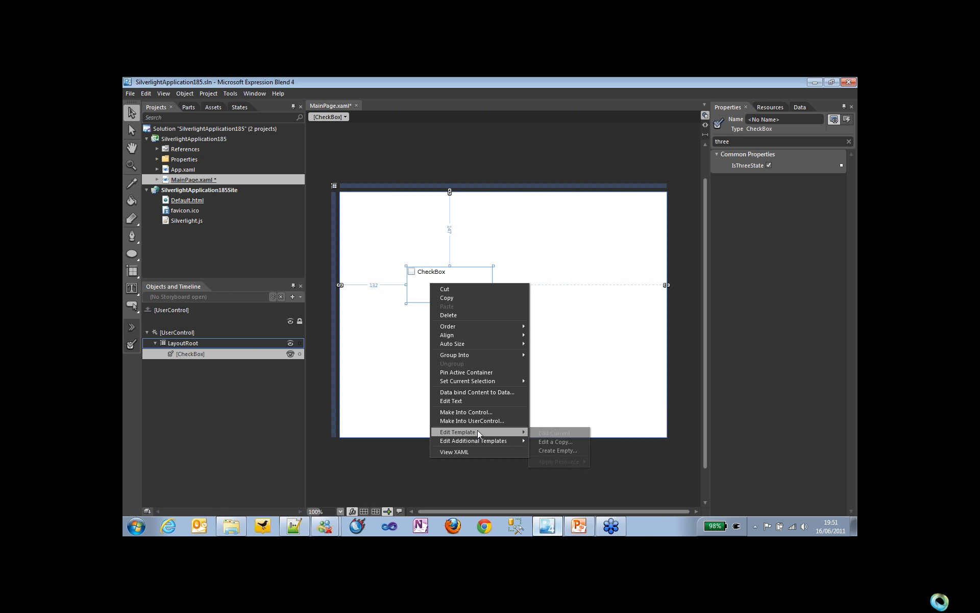
{"action": "left_click", "coordinate": [550, 443]}
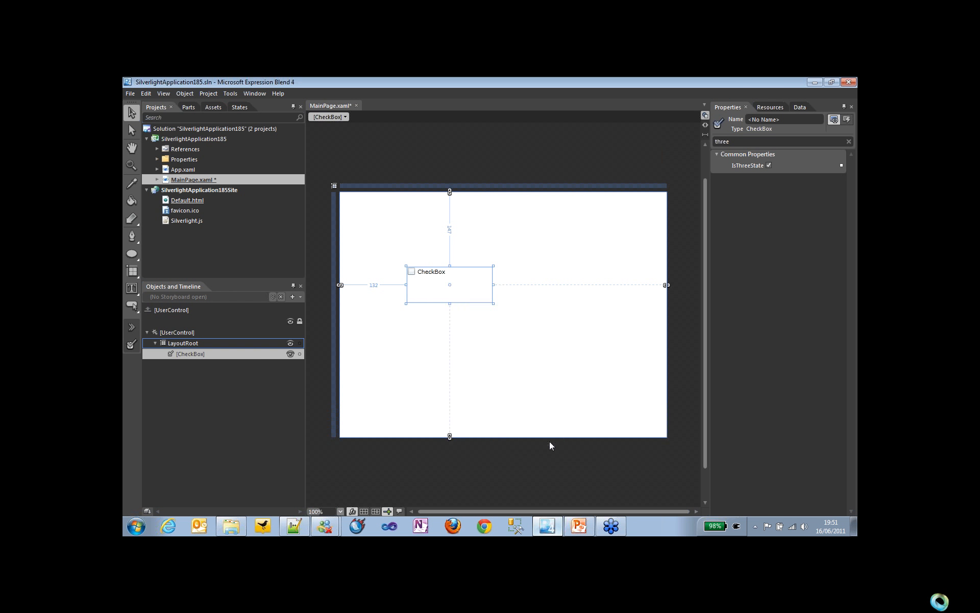
{"action": "left_click", "coordinate": [536, 346]}
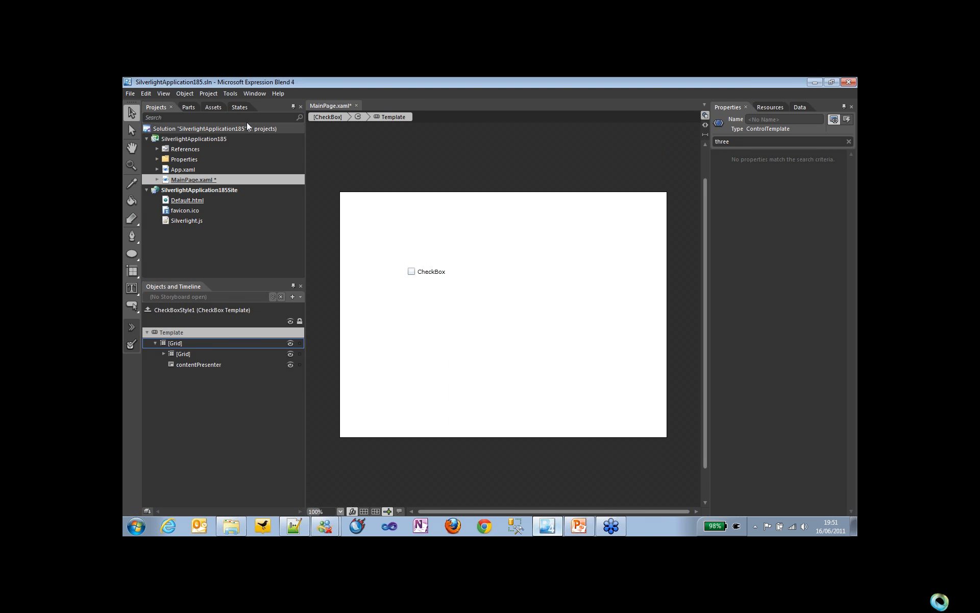
{"action": "left_click", "coordinate": [240, 108]}
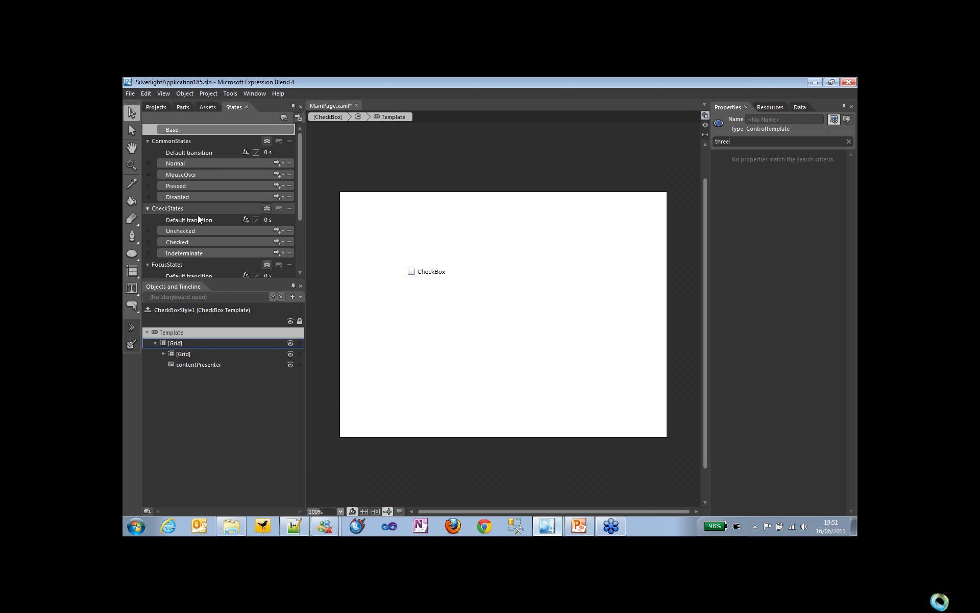
{"action": "left_click_drag", "start_coordinate": [214, 277], "coordinate": [209, 361]}
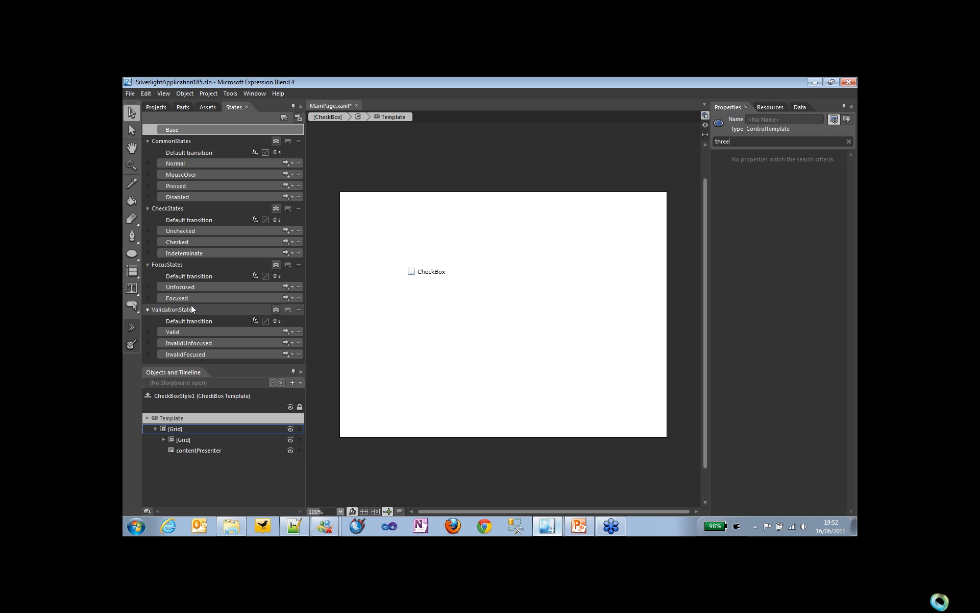
Step: Record the Unchecked state with a solid black #FF000000 background on the inner Grid, clearing the property search
{"action": "left_click", "coordinate": [197, 232]}
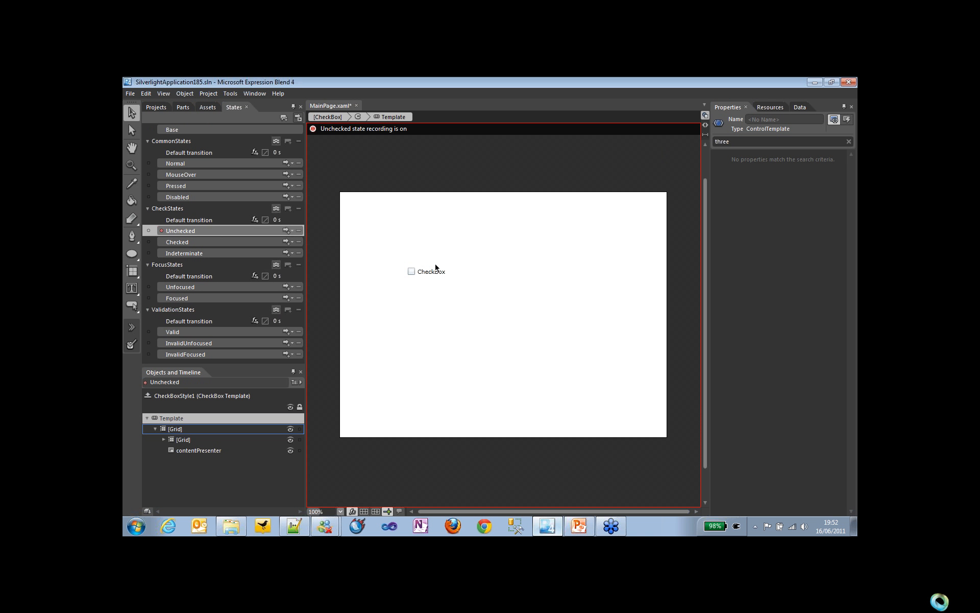
{"action": "left_click", "coordinate": [198, 438]}
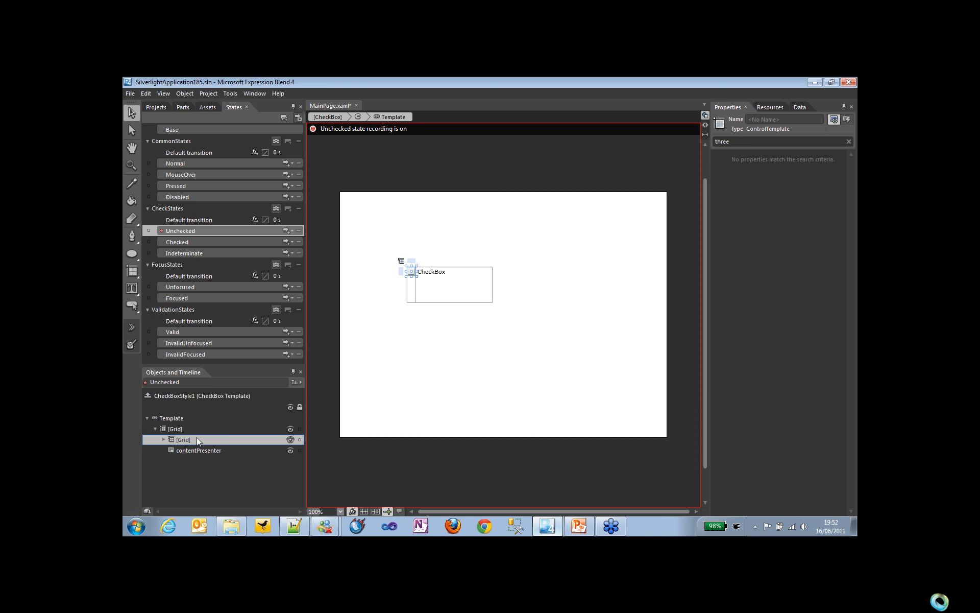
{"action": "double_click", "coordinate": [737, 142]}
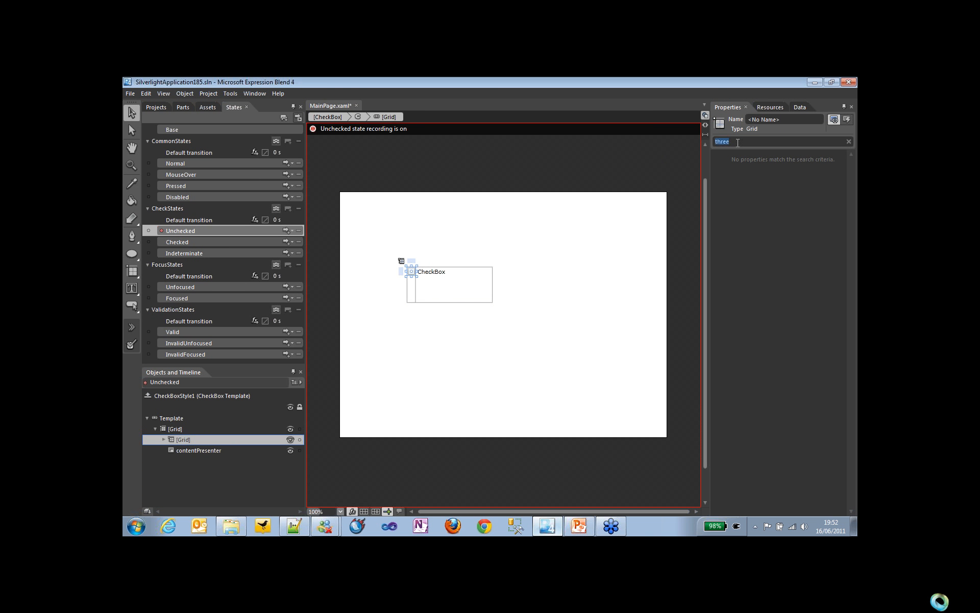
{"action": "key", "text": "BackSpace"}
{"action": "left_click", "coordinate": [720, 154]}
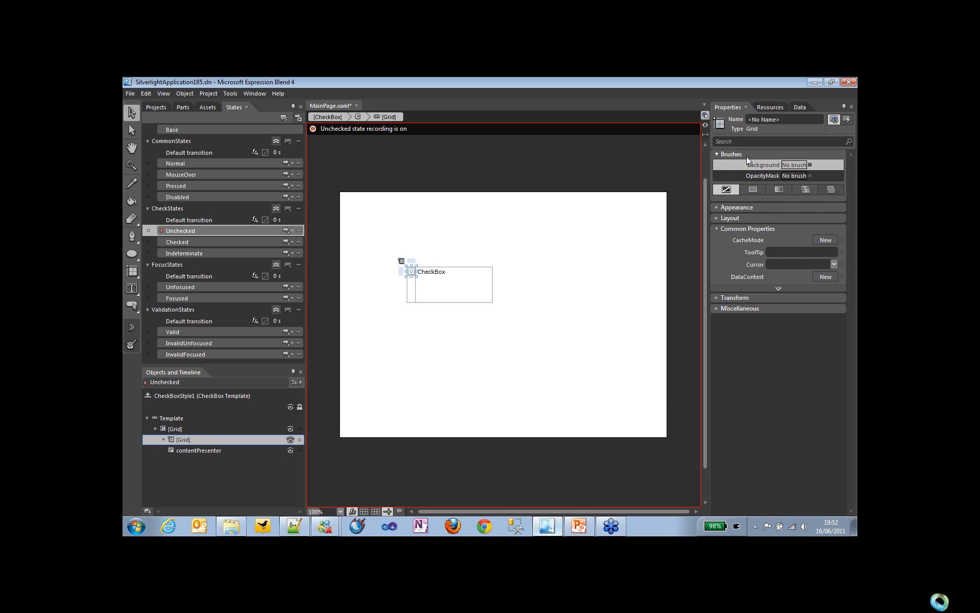
{"action": "left_click", "coordinate": [757, 193]}
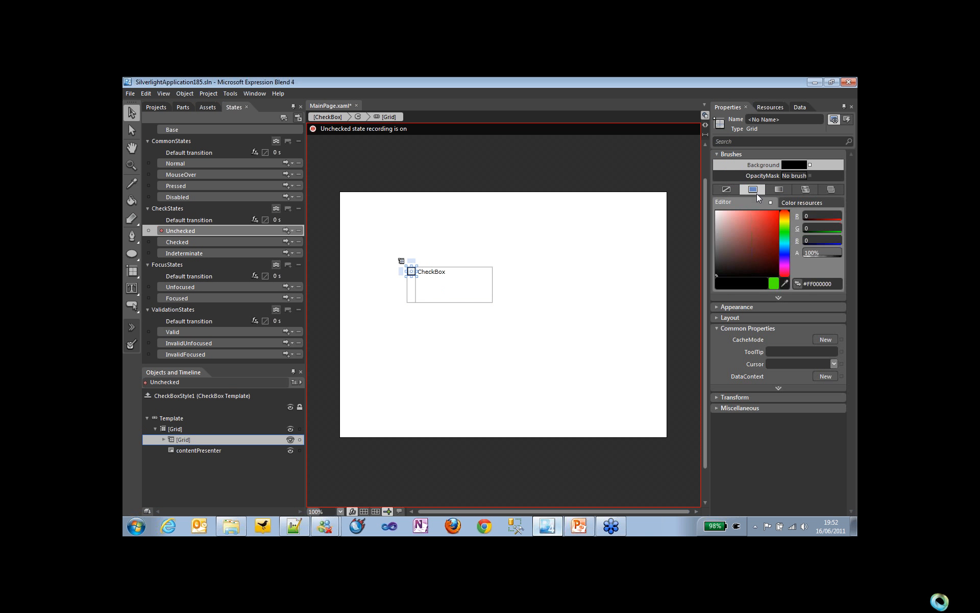
Step: Give the template's outer Grid a solid green #FF65FF00 background in the Unchecked state
{"action": "left_click", "coordinate": [184, 428]}
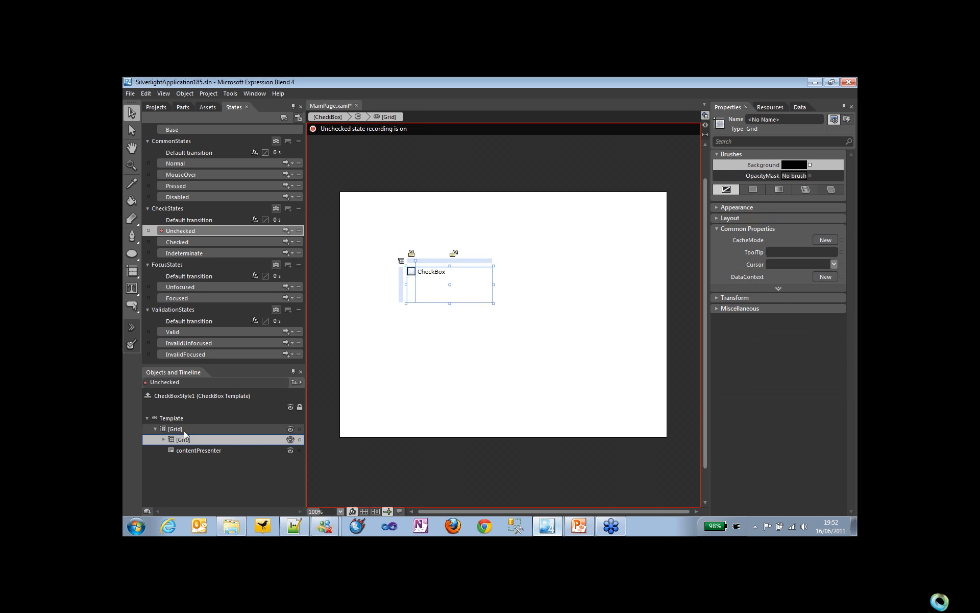
{"action": "left_click", "coordinate": [753, 189]}
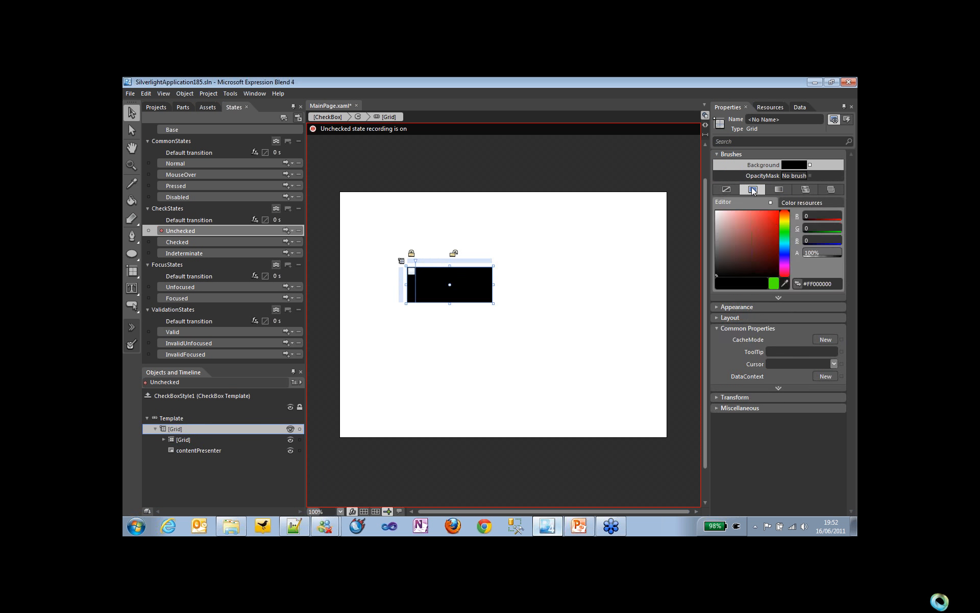
{"action": "left_click", "coordinate": [785, 228]}
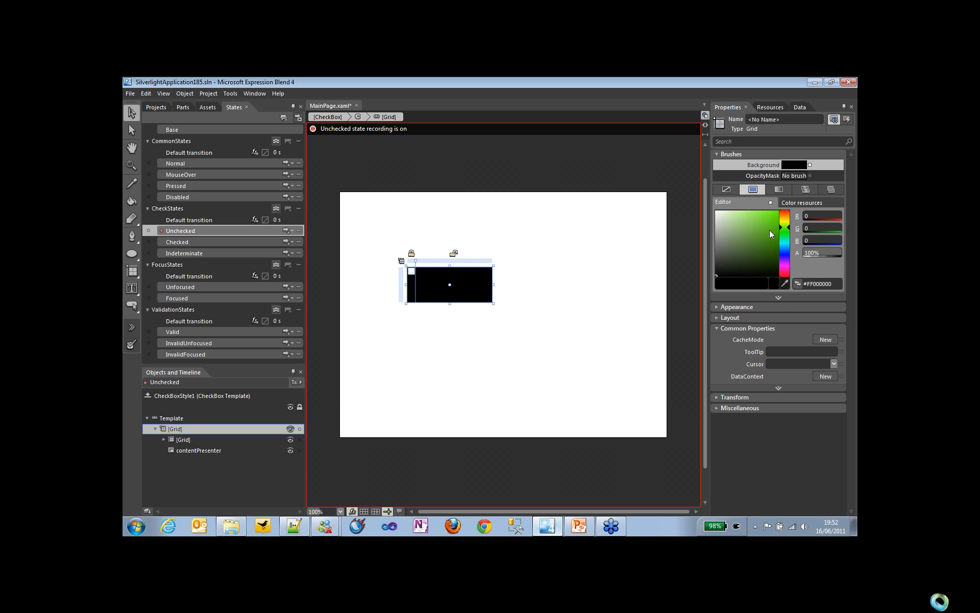
{"action": "left_click_drag", "start_coordinate": [770, 230], "coordinate": [781, 209]}
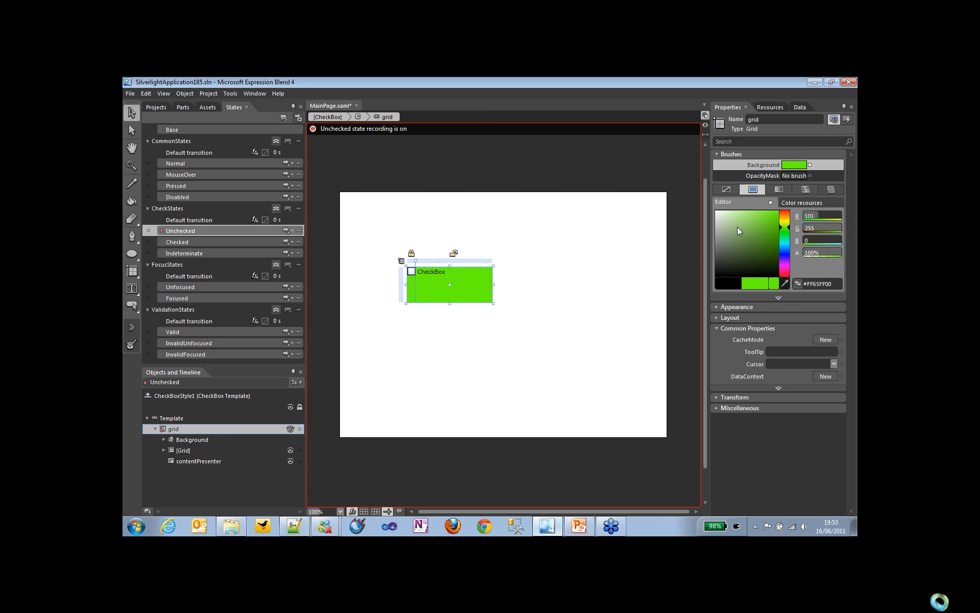
Step: Set the outer grid's background to orange-red #FFFD2E00 in the Checked state and compare it with the Base state
{"action": "left_click", "coordinate": [228, 241]}
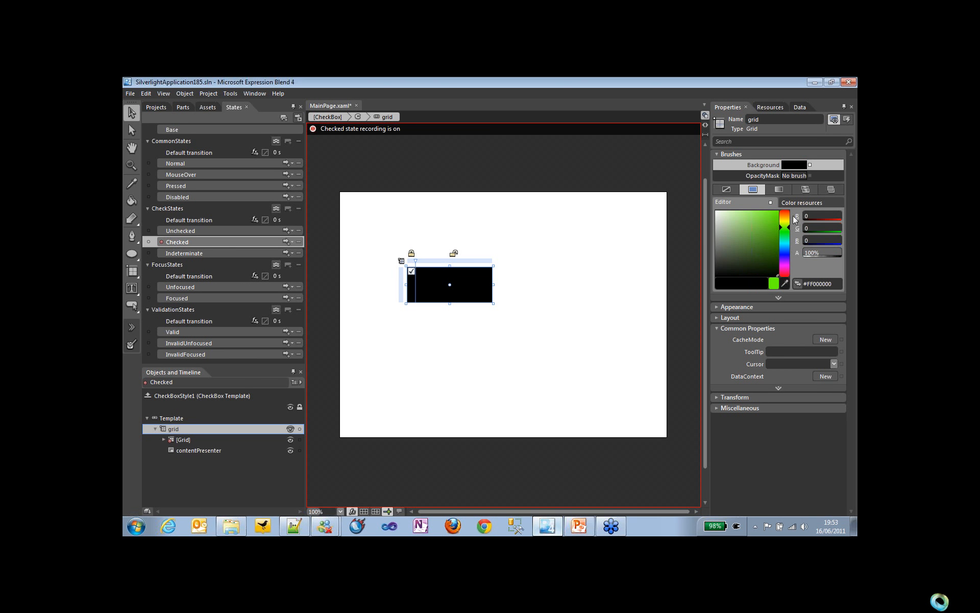
{"action": "left_click_drag", "start_coordinate": [789, 225], "coordinate": [786, 211]}
{"action": "left_click", "coordinate": [774, 213]}
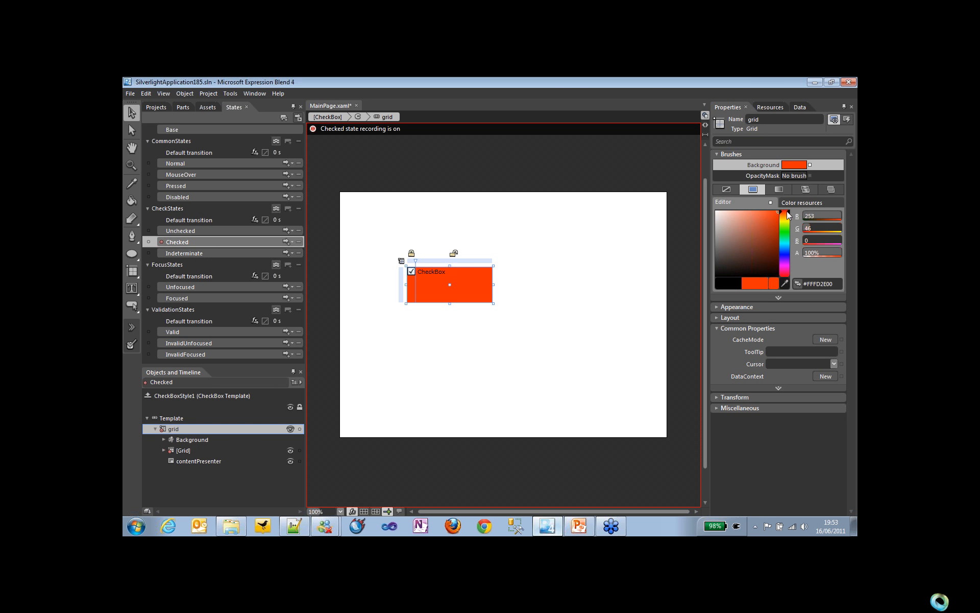
{"action": "left_click", "coordinate": [280, 131]}
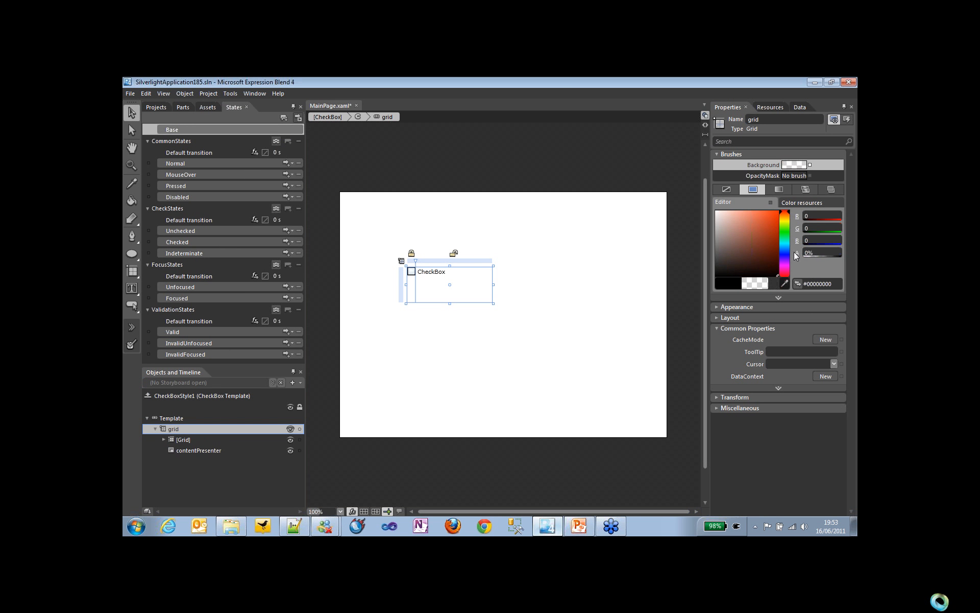
{"action": "left_click", "coordinate": [210, 242]}
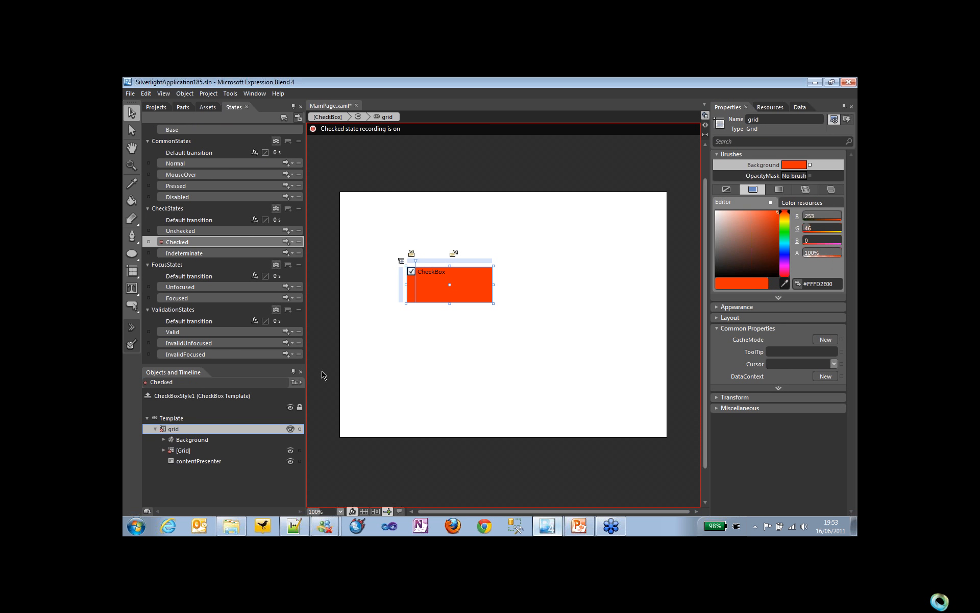
Step: Set the outer grid's background to yellow #FFFBE600 at 100% alpha in the Indeterminate state
{"action": "left_click", "coordinate": [215, 256]}
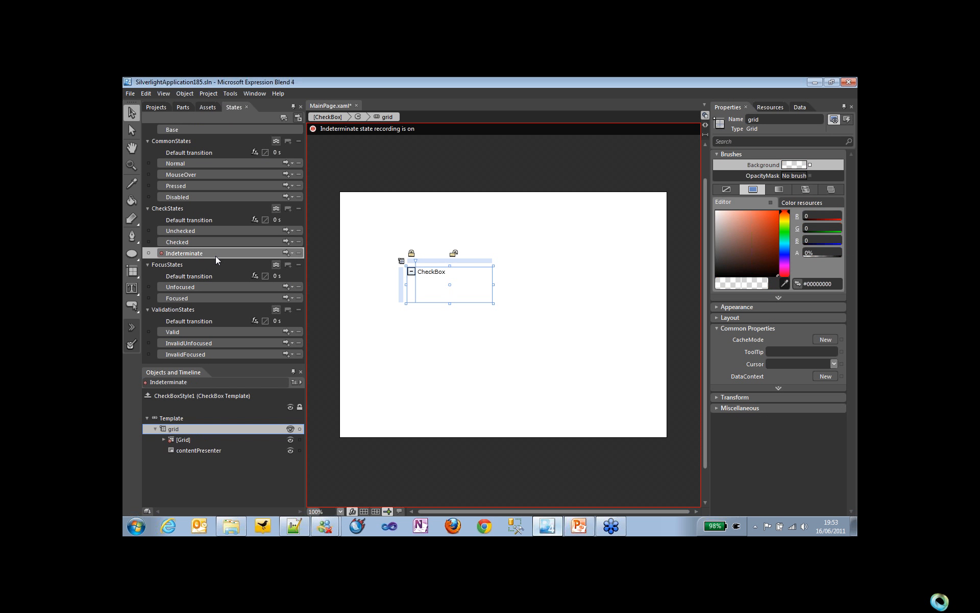
{"action": "left_click_drag", "start_coordinate": [813, 254], "coordinate": [842, 253]}
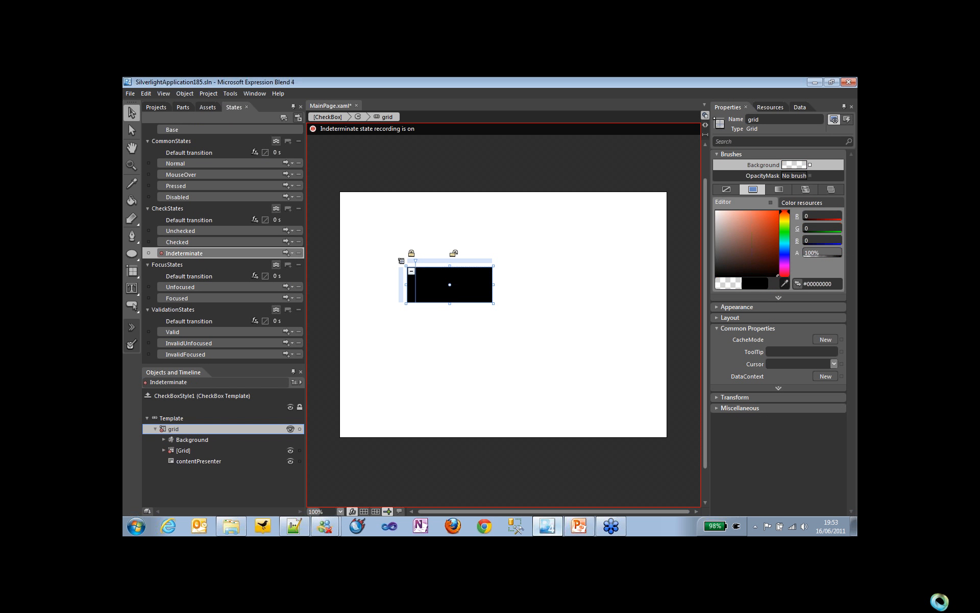
{"action": "left_click", "coordinate": [785, 220]}
{"action": "left_click_drag", "start_coordinate": [770, 219], "coordinate": [779, 211]}
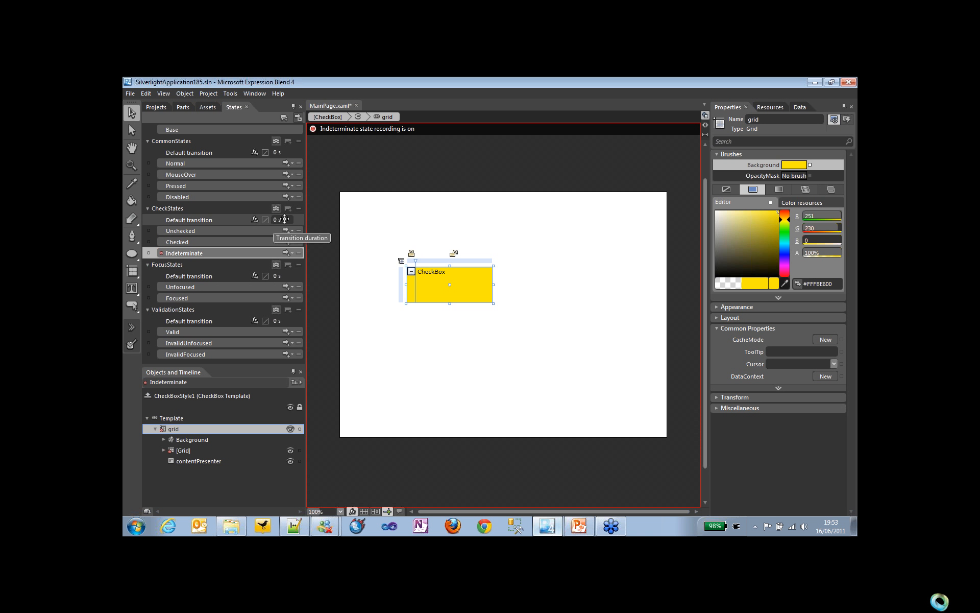
Step: Set the CheckStates default transition to 0.7 s and add an Unchecked to Checked transition lasting 0.2 s
{"action": "left_click_drag", "start_coordinate": [284, 219], "coordinate": [297, 219]}
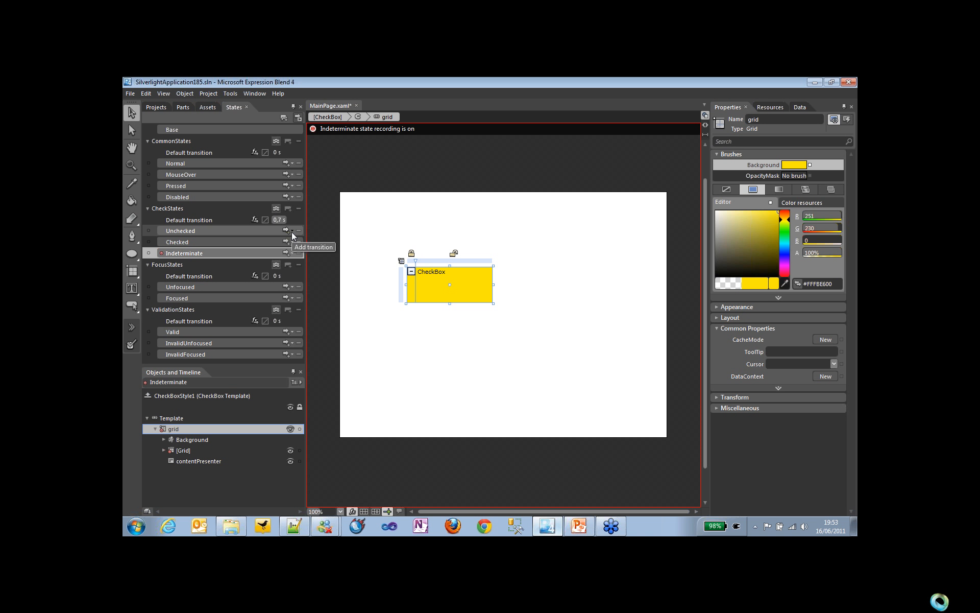
{"action": "left_click", "coordinate": [292, 232]}
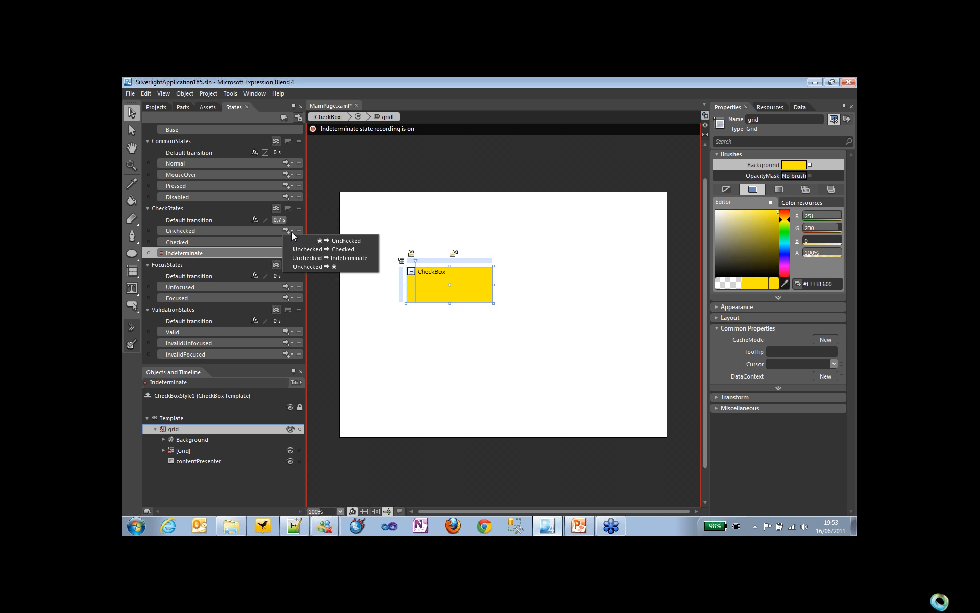
{"action": "left_click", "coordinate": [296, 246]}
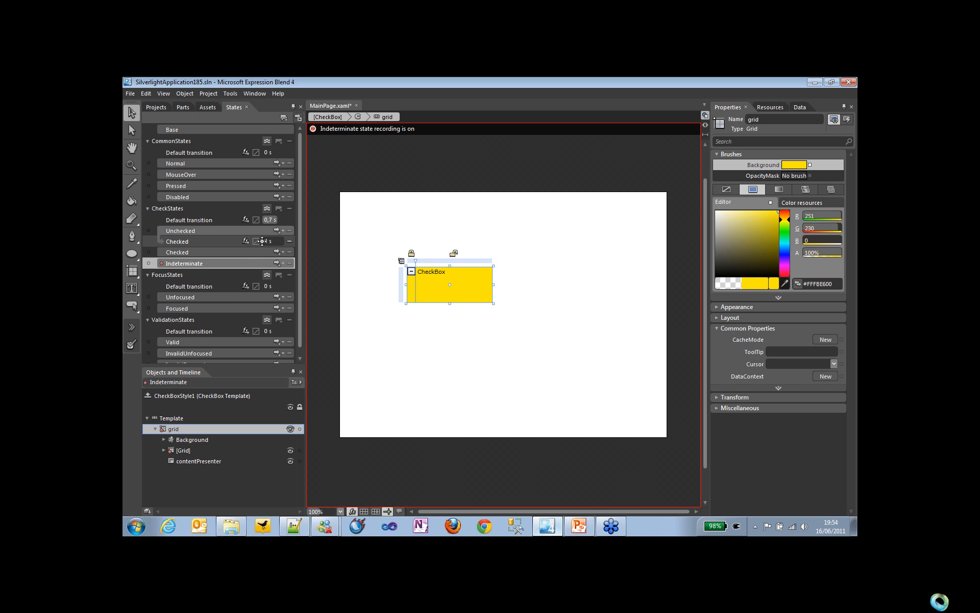
{"action": "left_click_drag", "start_coordinate": [278, 241], "coordinate": [266, 253]}
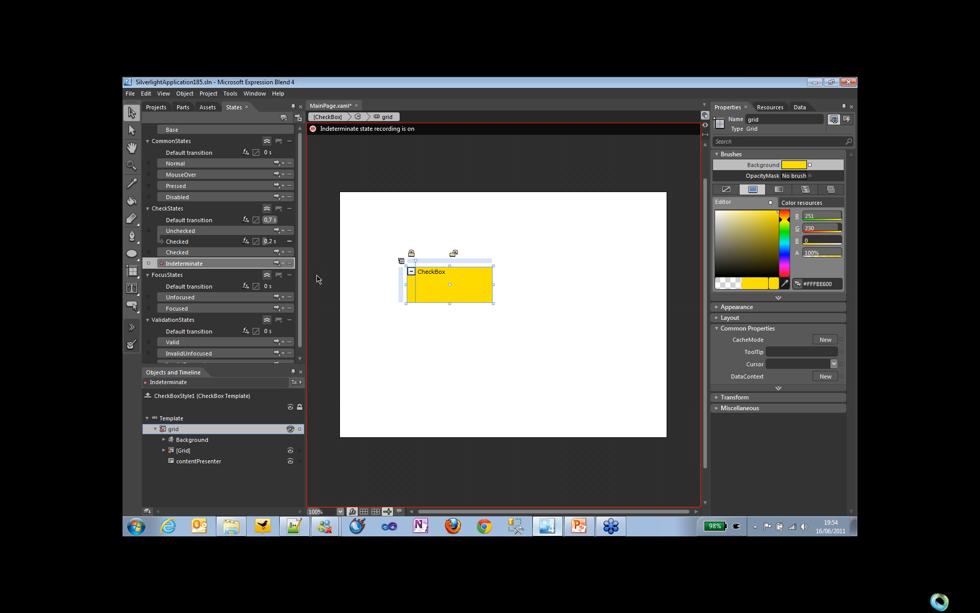
Step: Run the project in the browser, cycle the CheckBox through its three states to test the transitions, and close the browser
{"action": "key", "text": "F5"}
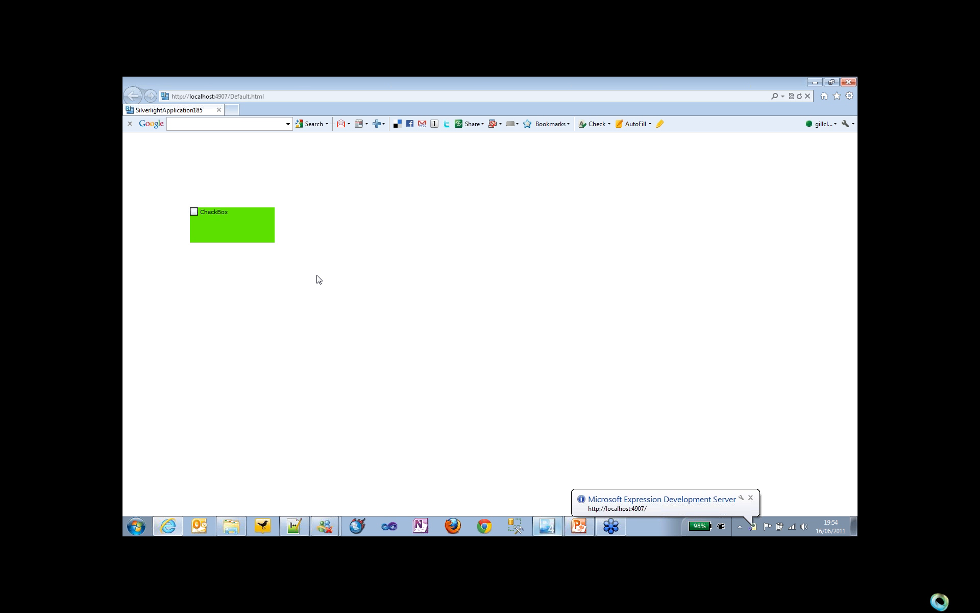
{"action": "left_click", "coordinate": [251, 234]}
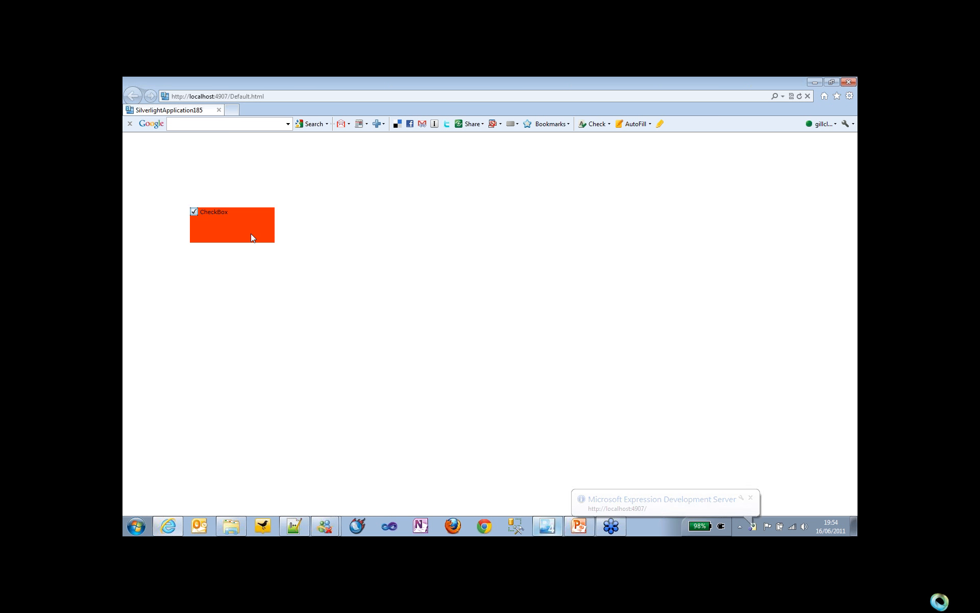
{"action": "left_click", "coordinate": [251, 235]}
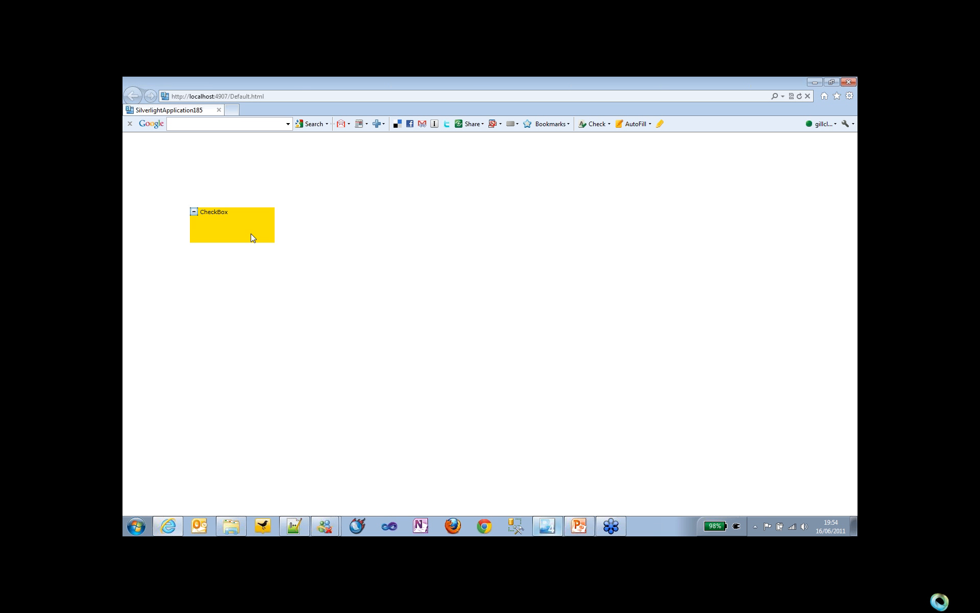
{"action": "left_click", "coordinate": [250, 234]}
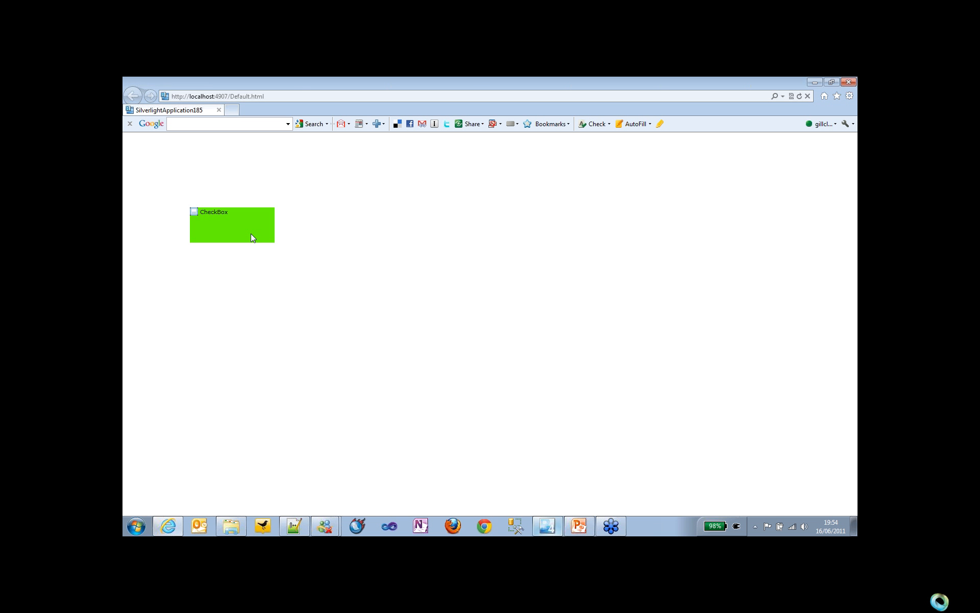
{"action": "left_click", "coordinate": [250, 234]}
{"action": "left_click", "coordinate": [250, 233]}
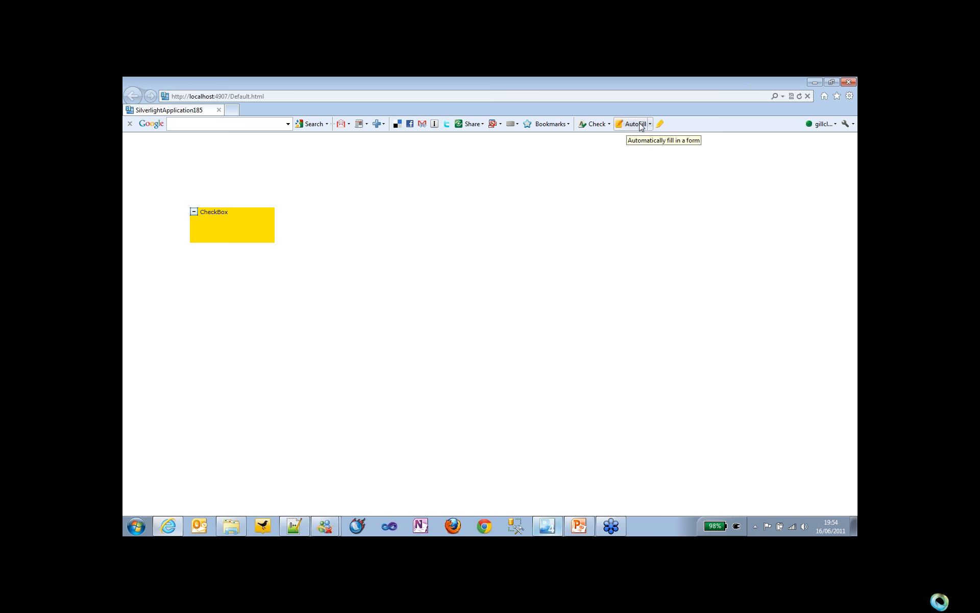
{"action": "left_click", "coordinate": [848, 83]}
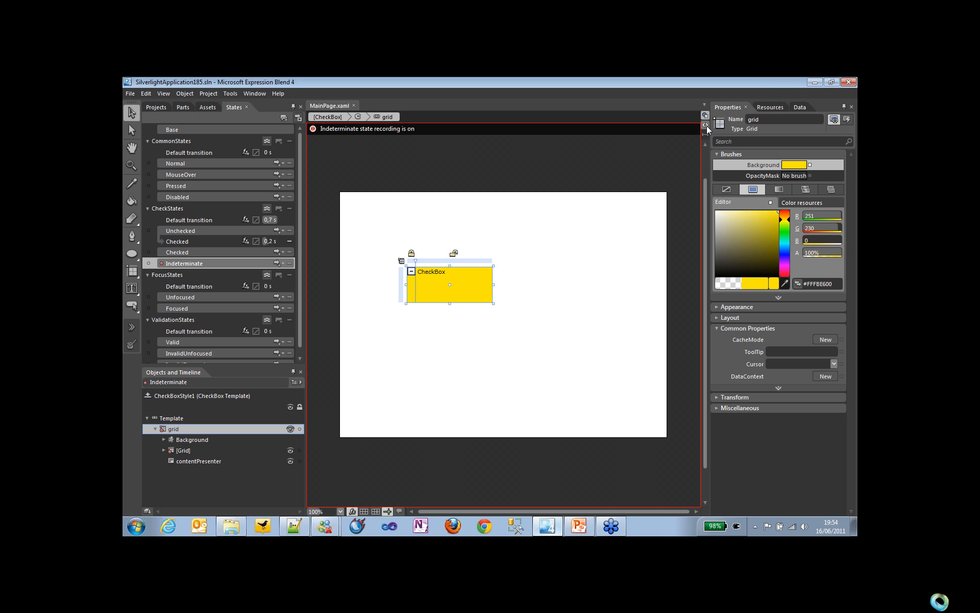
Step: Open the XAML of MainPage.xaml and examine the CheckStates transitions and colour animations, including the Indeterminate visual state
{"action": "left_click", "coordinate": [707, 126]}
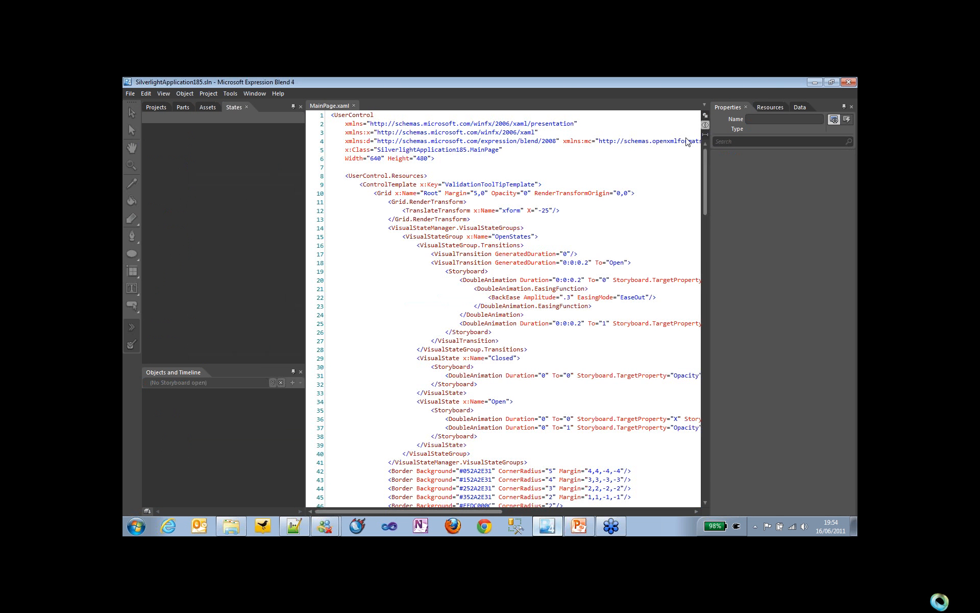
{"action": "key", "text": "ctrl+End"}
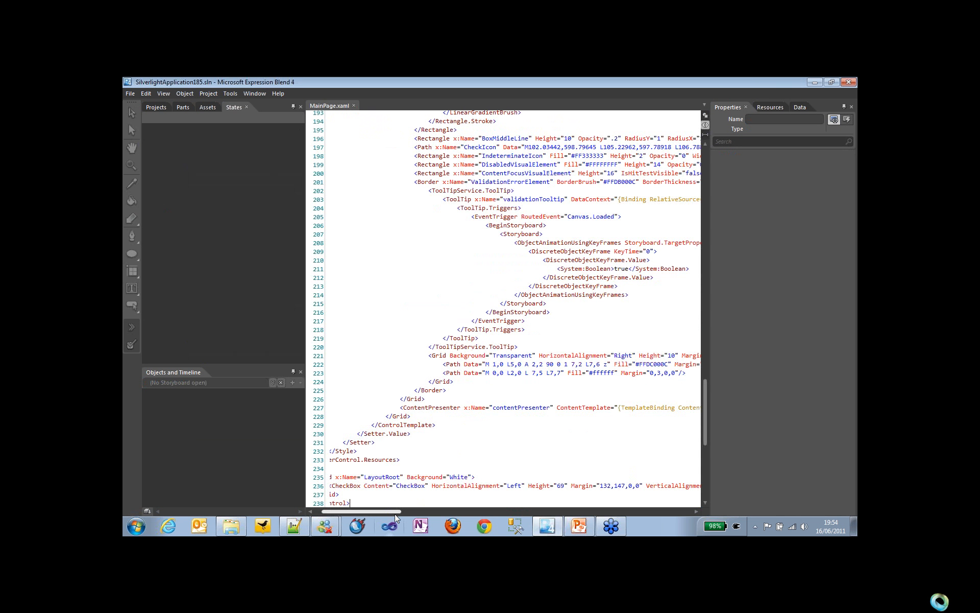
{"action": "left_click_drag", "start_coordinate": [395, 514], "coordinate": [409, 514]}
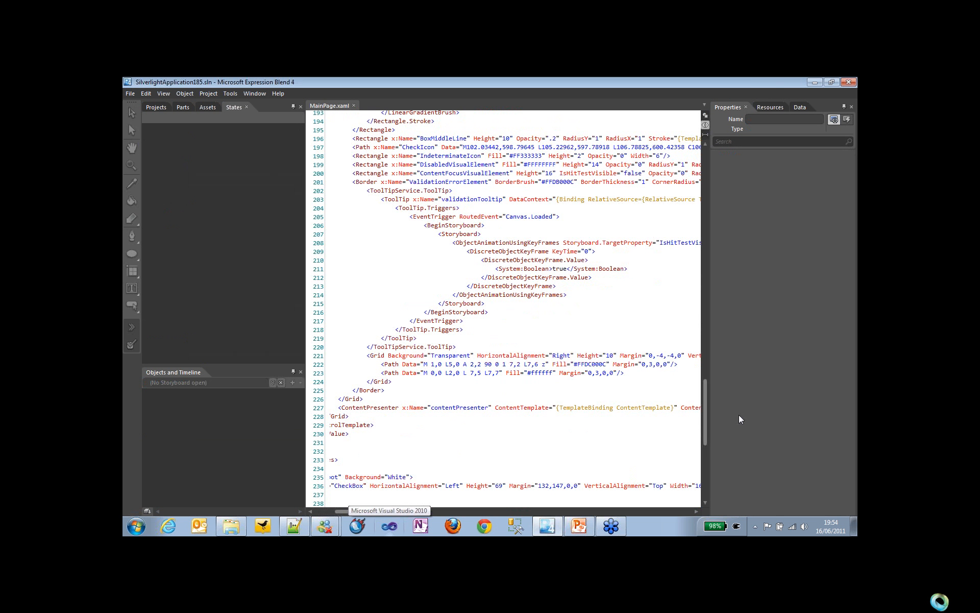
{"action": "left_click_drag", "start_coordinate": [705, 426], "coordinate": [701, 401]}
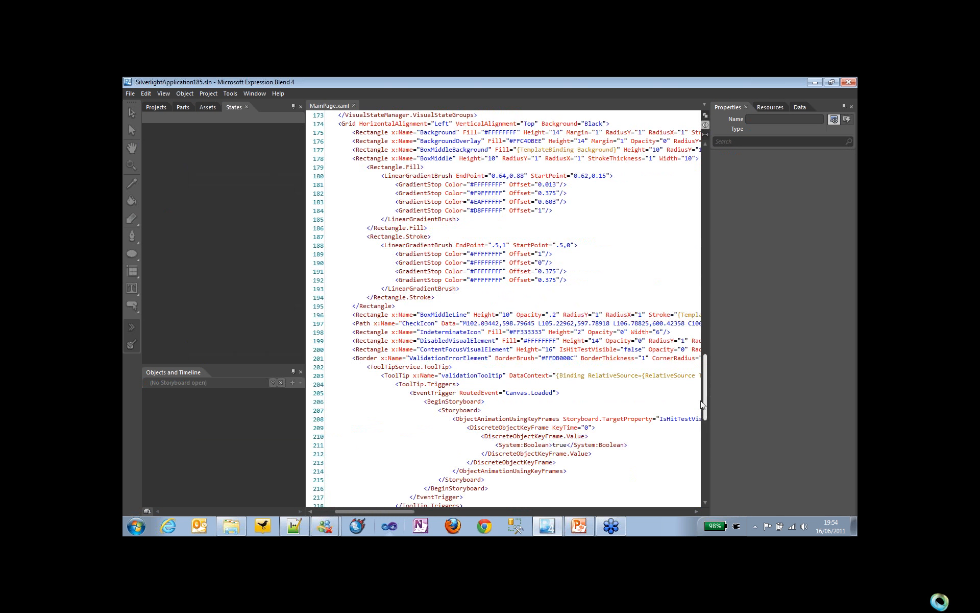
{"action": "left_click_drag", "start_coordinate": [701, 404], "coordinate": [701, 401]}
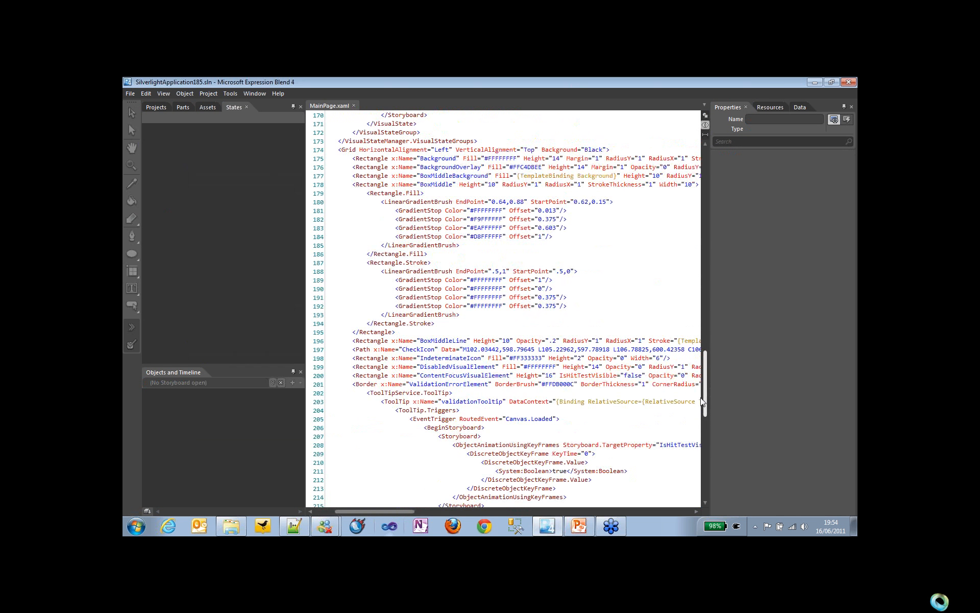
{"action": "left_click_drag", "start_coordinate": [702, 402], "coordinate": [701, 373]}
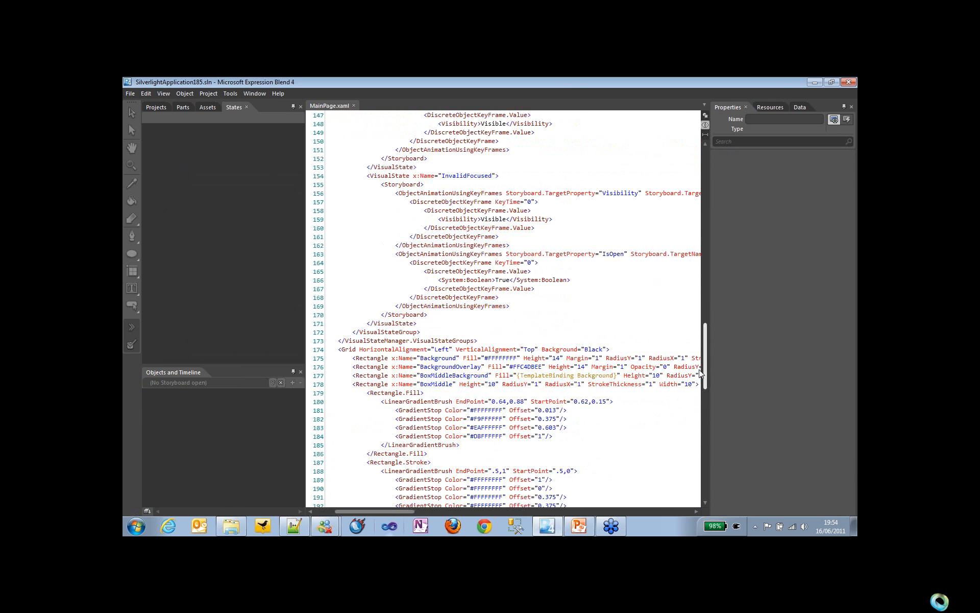
{"action": "left_click_drag", "start_coordinate": [701, 374], "coordinate": [707, 327]}
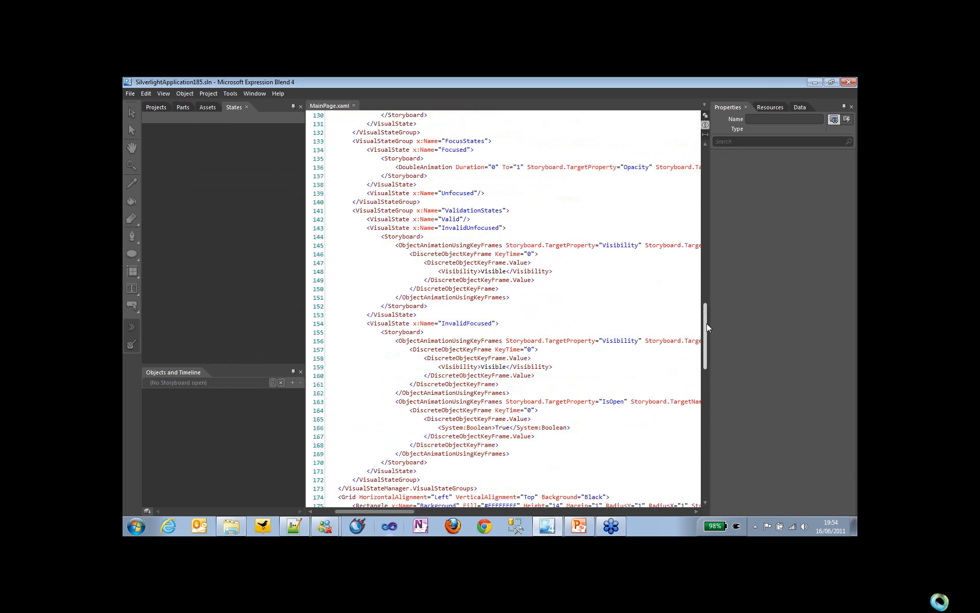
{"action": "scroll", "coordinate": [459, 299], "scroll_direction": "up", "scroll_amount": 8}
{"action": "double_click", "coordinate": [459, 297]}
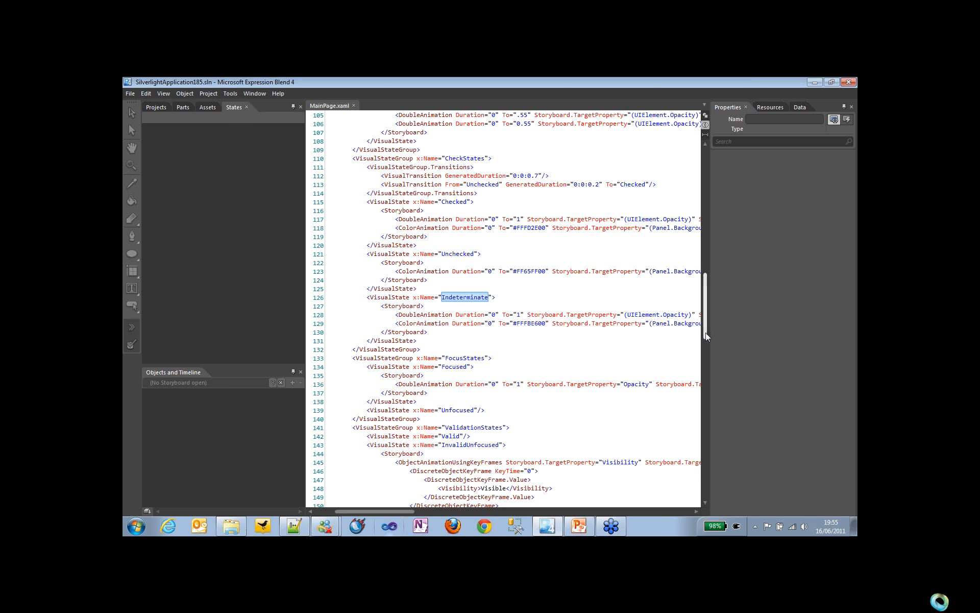
{"action": "left_click_drag", "start_coordinate": [706, 332], "coordinate": [694, 361]}
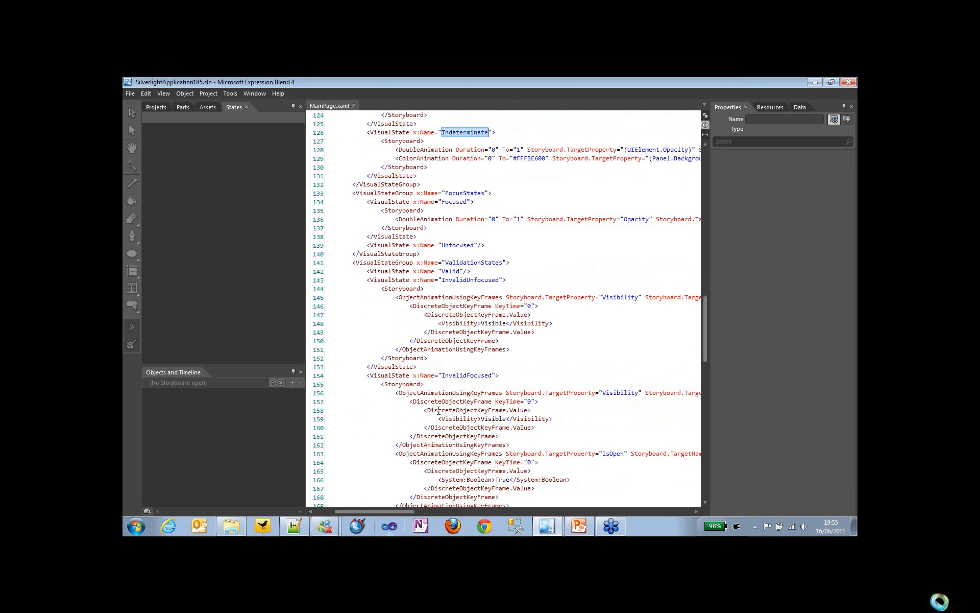
Step: Switch to PowerPoint, resume the slide show from the current slide and advance to the "Sample data in Blend" slide
{"action": "left_click", "coordinate": [577, 526]}
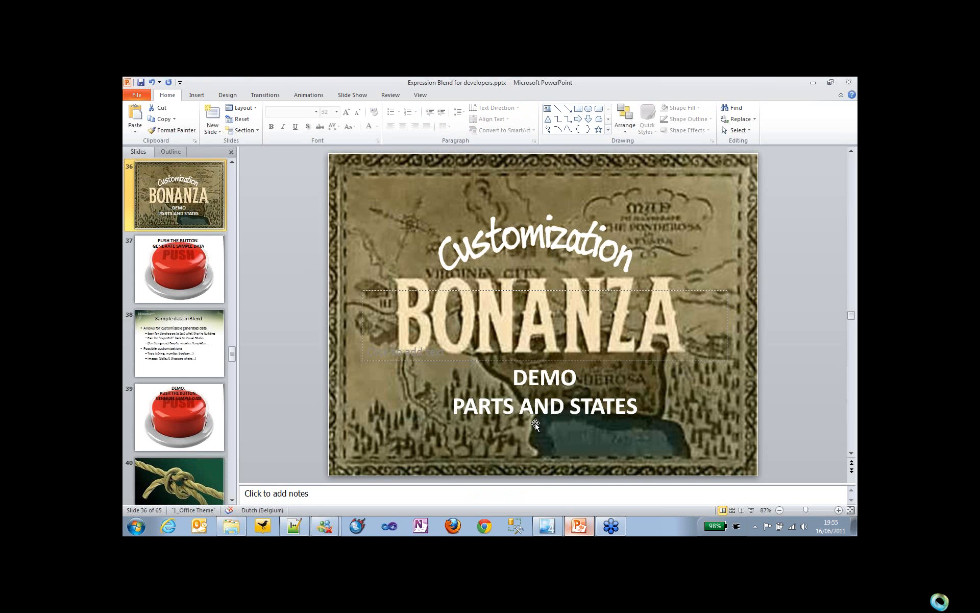
{"action": "key", "text": "shift+F5"}
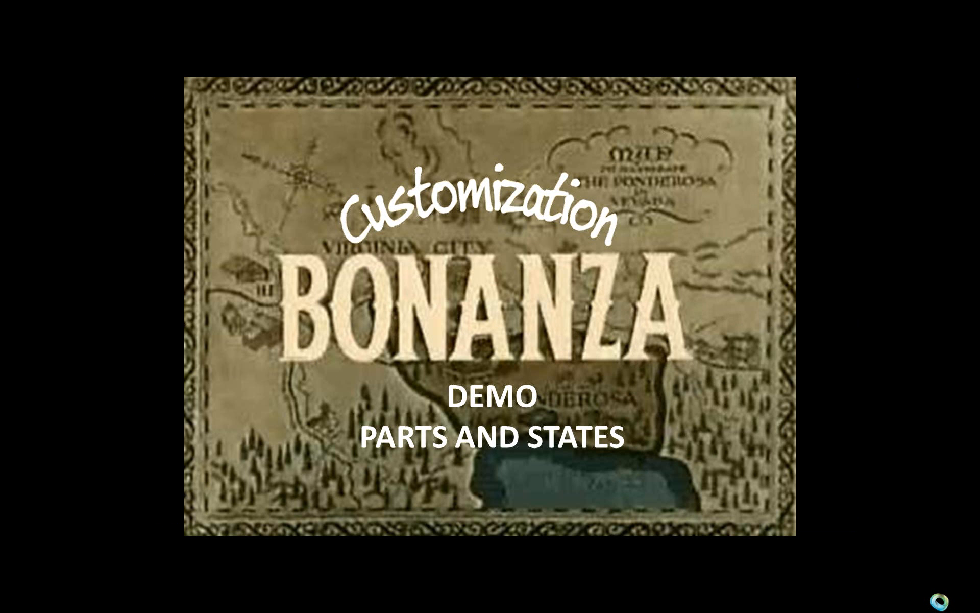
{"action": "key", "text": "Right"}
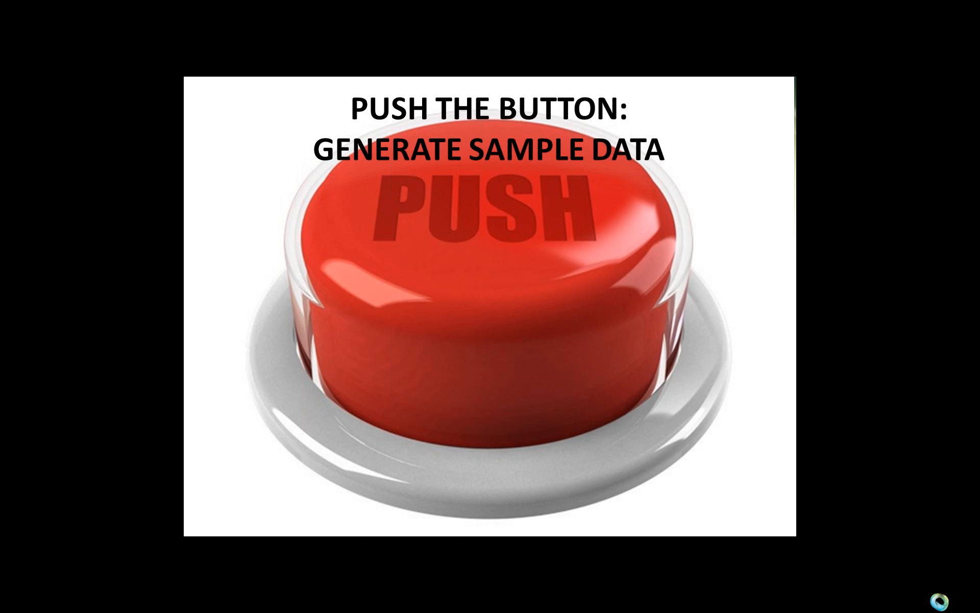
{"action": "key", "text": "Right"}
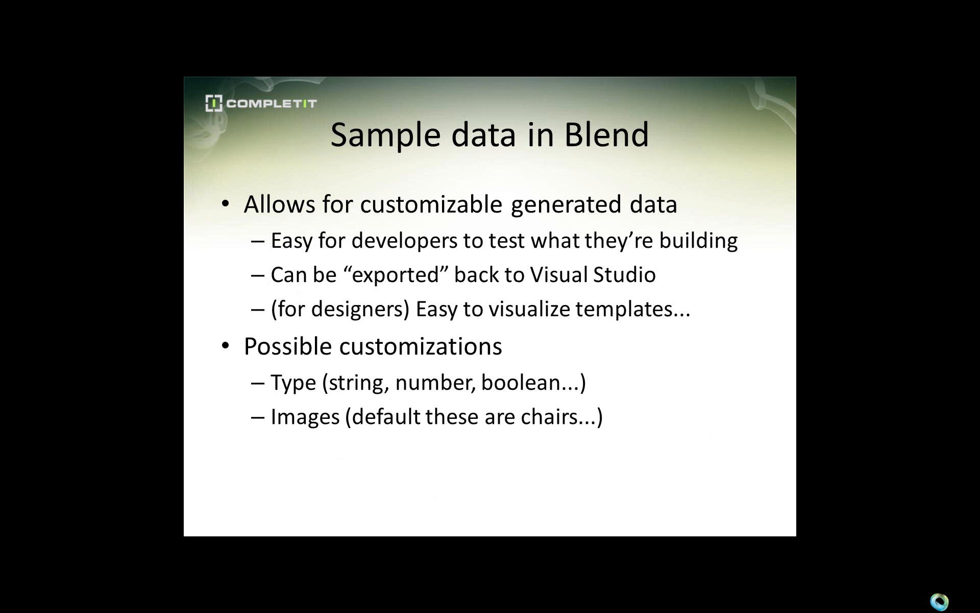
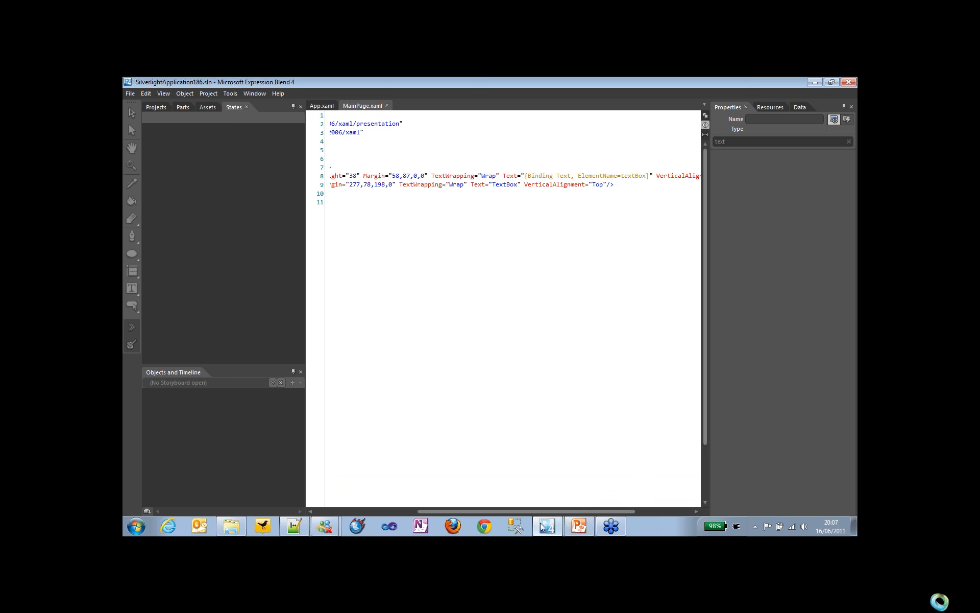
{"action": "left_click", "coordinate": [136, 96]}
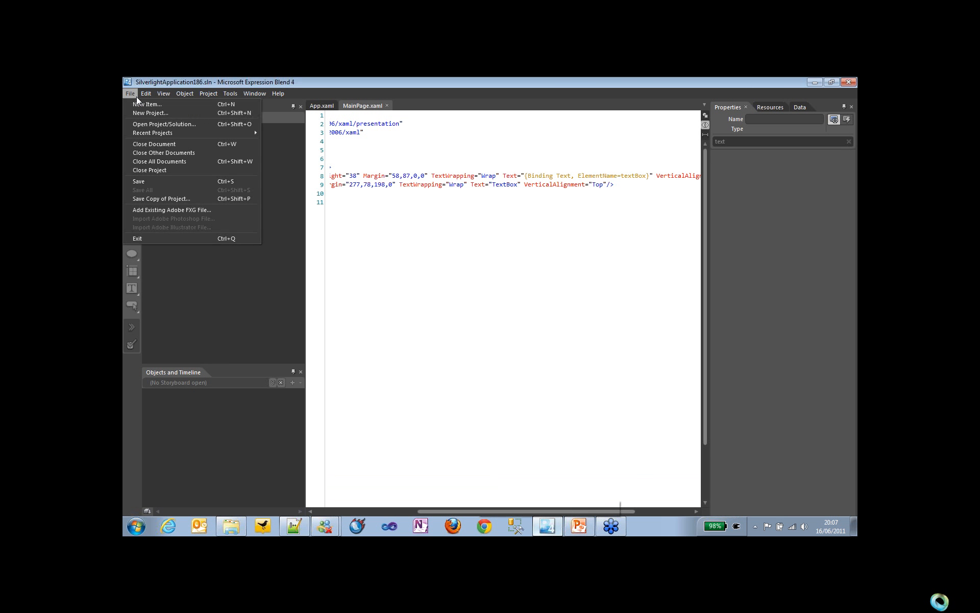
{"action": "key", "text": "Right"}
{"action": "key", "text": "Right"}
{"action": "key", "text": "Right"}
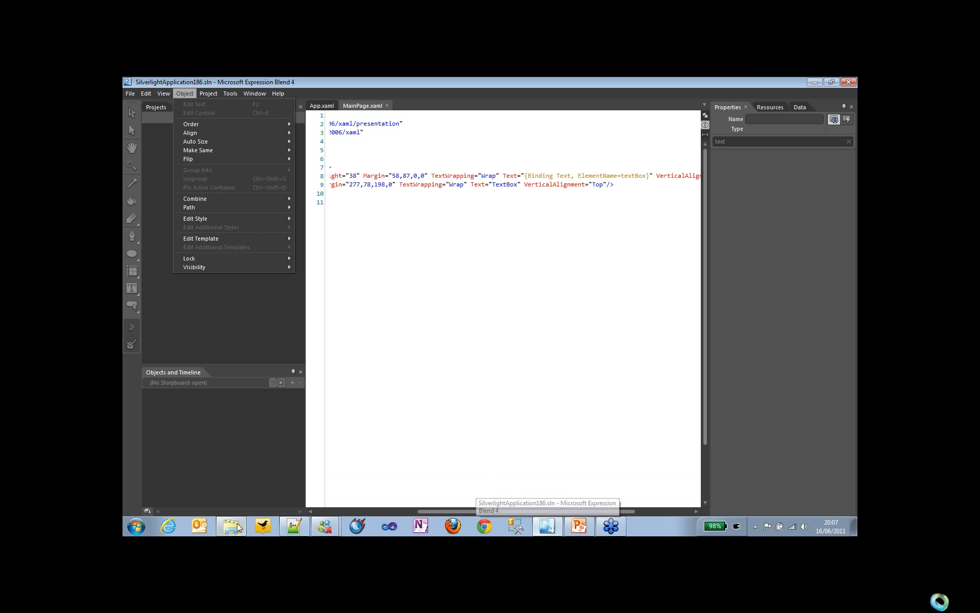
Step: Browse in Windows Explorer to the BehaviorDemos folder under 11. Behaviors and open BehaviorDemos.sln in Expression Blend
{"action": "left_click", "coordinate": [238, 527]}
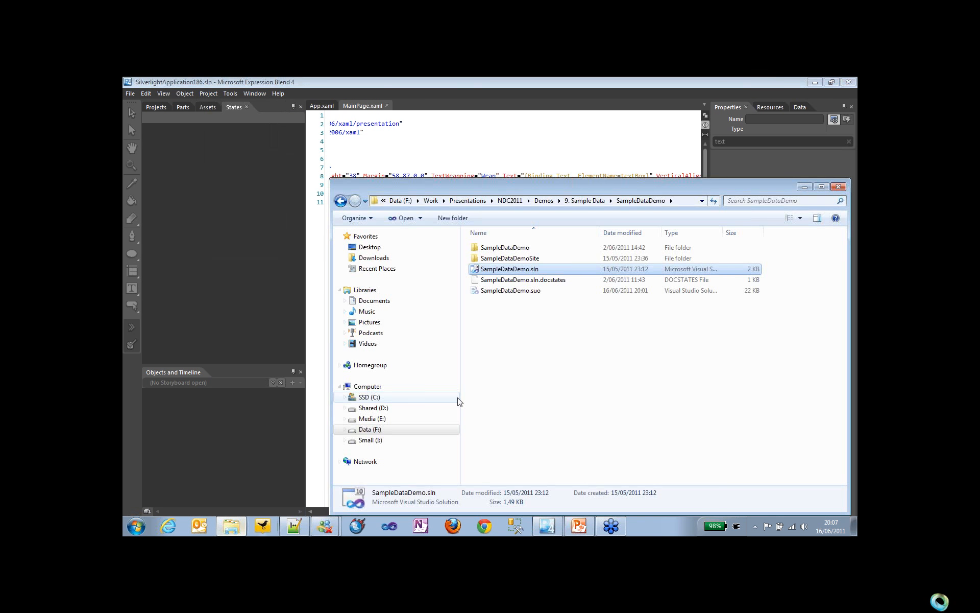
{"action": "key", "text": "BackSpace"}
{"action": "key", "text": "BackSpace"}
{"action": "double_click", "coordinate": [559, 355]}
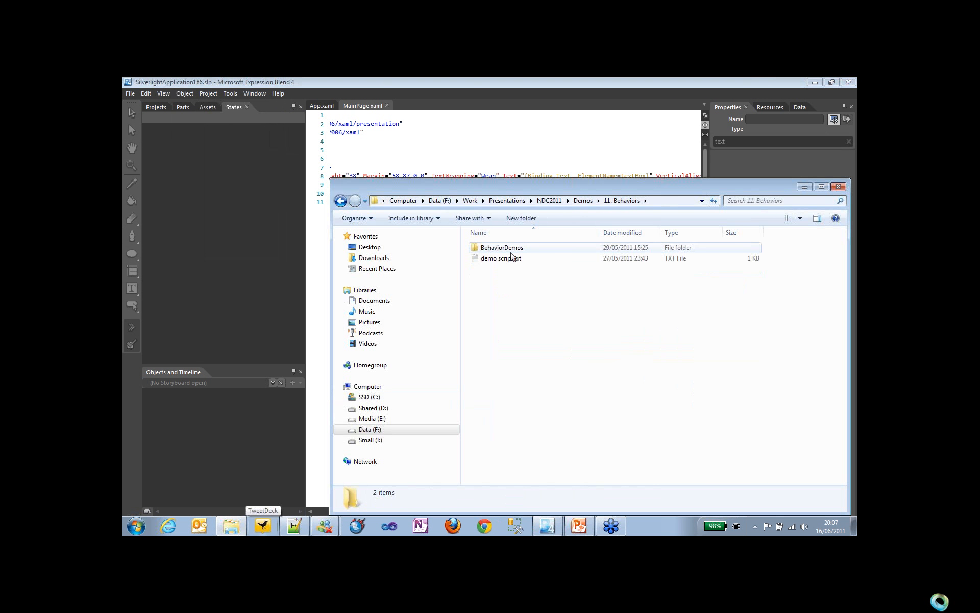
{"action": "double_click", "coordinate": [511, 253]}
{"action": "right_click", "coordinate": [506, 280]}
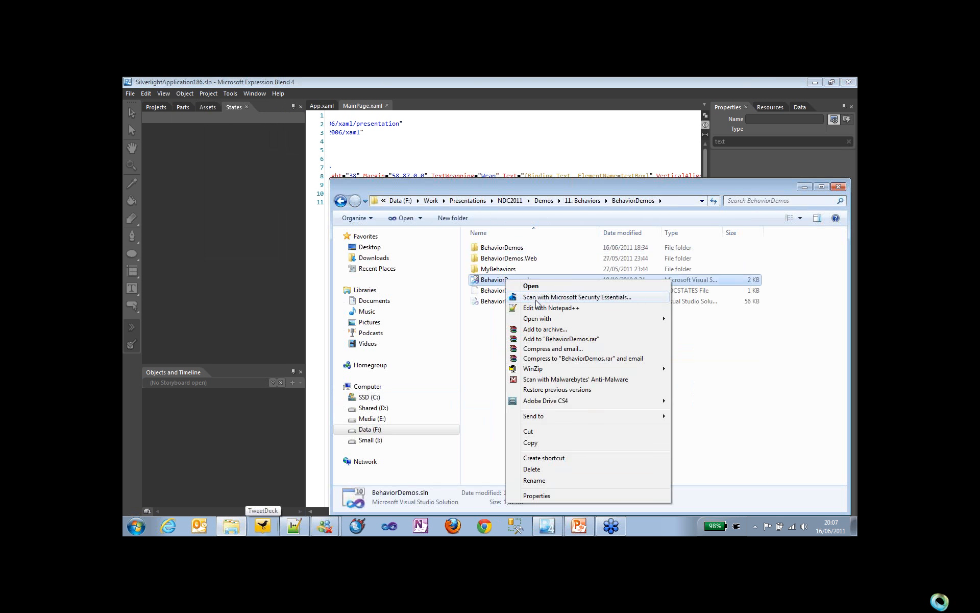
{"action": "mouse_move", "coordinate": [541, 318]}
{"action": "left_click", "coordinate": [698, 331]}
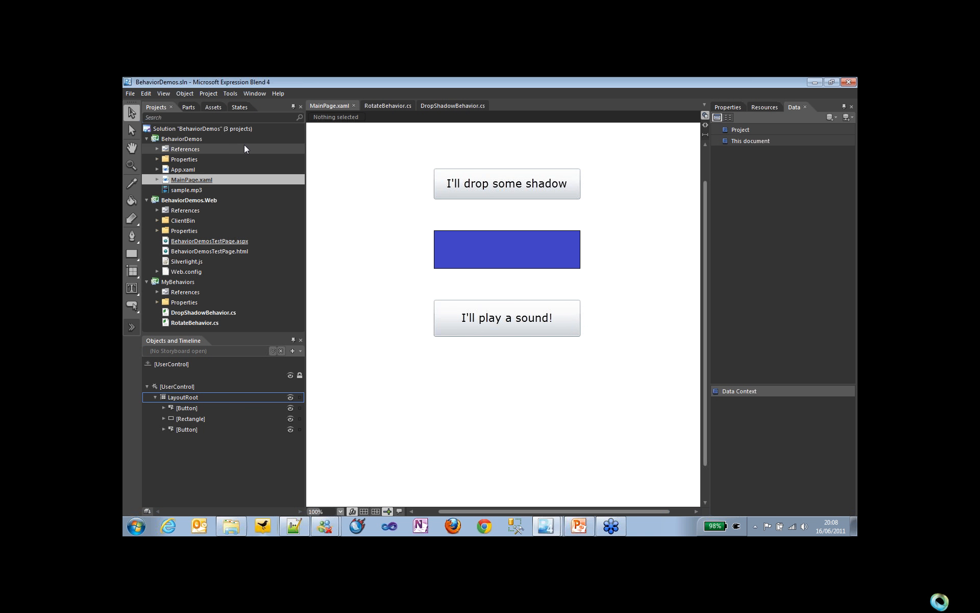
Step: List the behaviors available as assets, and examine the source code of RotateBehavior.cs and DropShadowBehavior.cs in the MyBehaviors project
{"action": "left_click", "coordinate": [211, 107]}
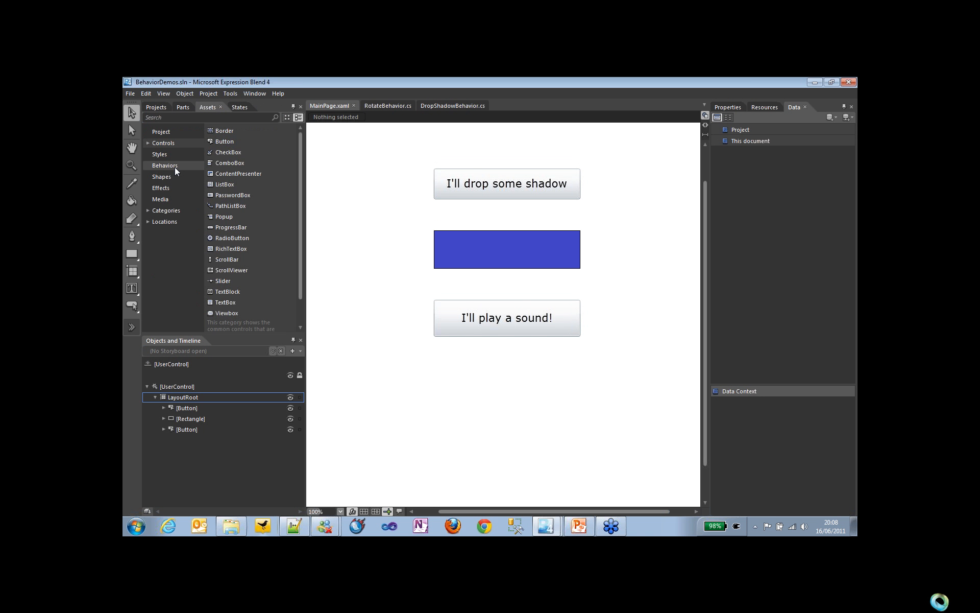
{"action": "left_click", "coordinate": [175, 167]}
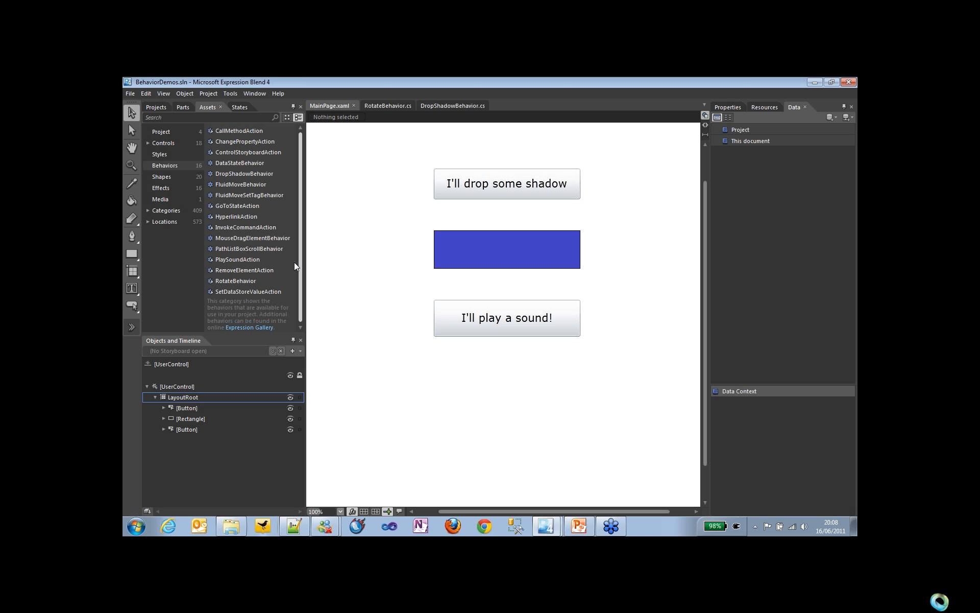
{"action": "left_click", "coordinate": [161, 110]}
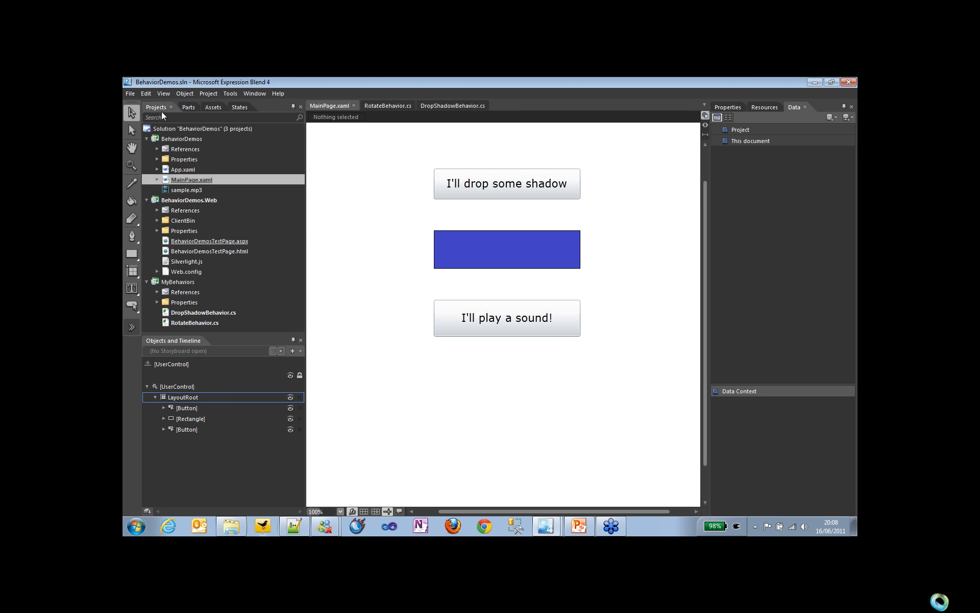
{"action": "left_click", "coordinate": [217, 323]}
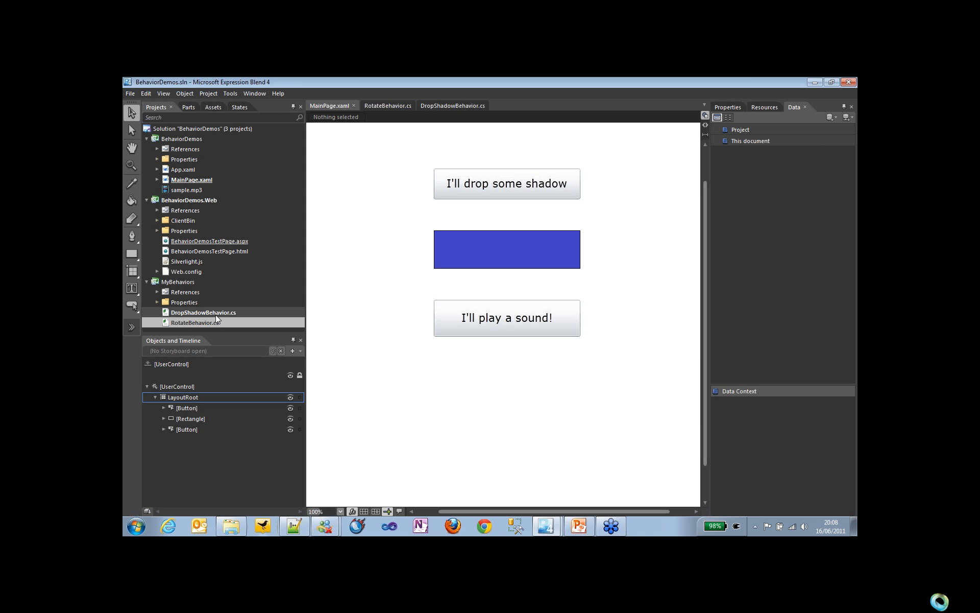
{"action": "left_click", "coordinate": [216, 315]}
{"action": "double_click", "coordinate": [207, 323]}
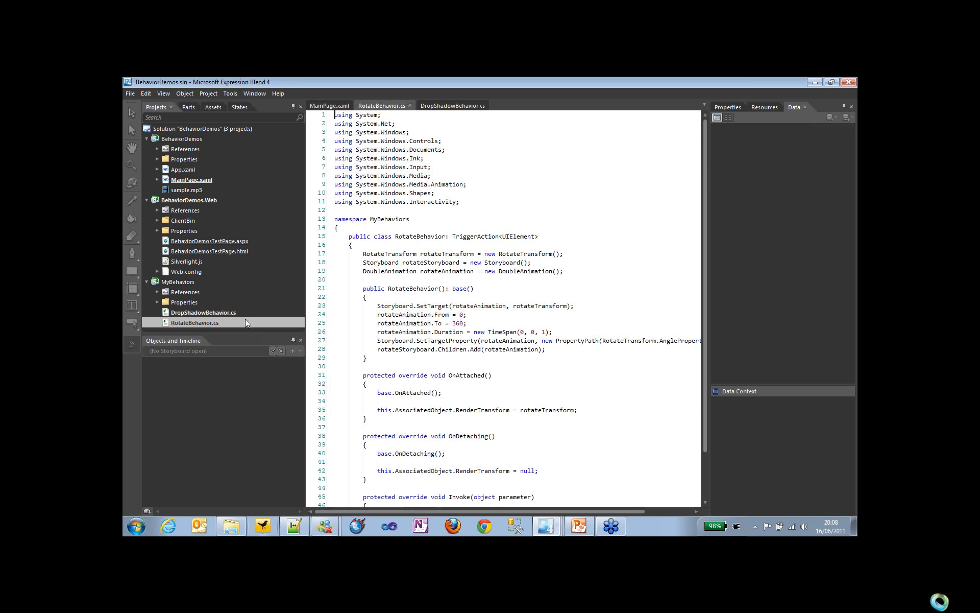
{"action": "double_click", "coordinate": [211, 314]}
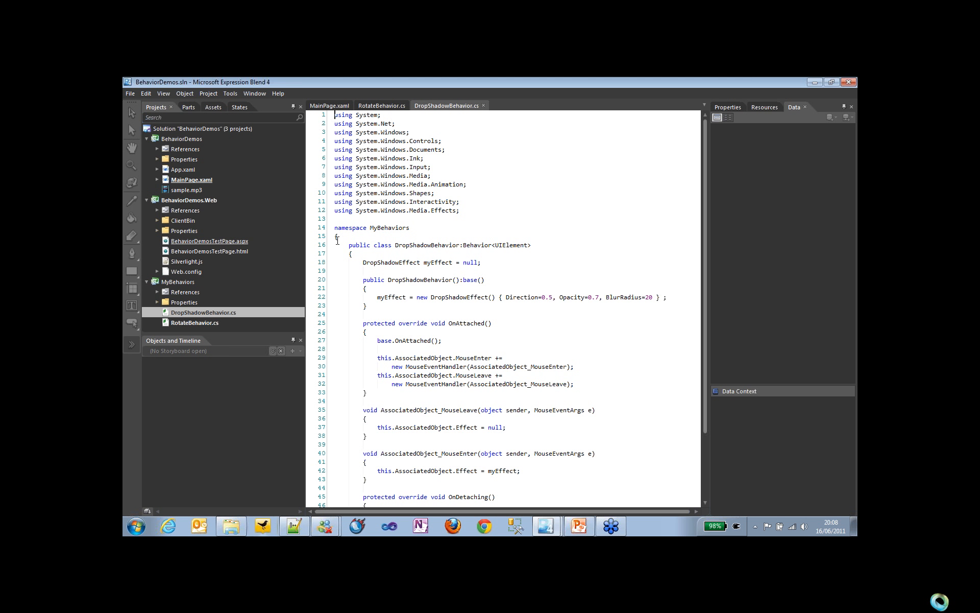
Step: In MainPage.xaml, remove the existing behavior from the "I'll play a sound!" button and attach a new PlaySoundAction to it
{"action": "left_click", "coordinate": [215, 107]}
{"action": "left_click", "coordinate": [338, 105]}
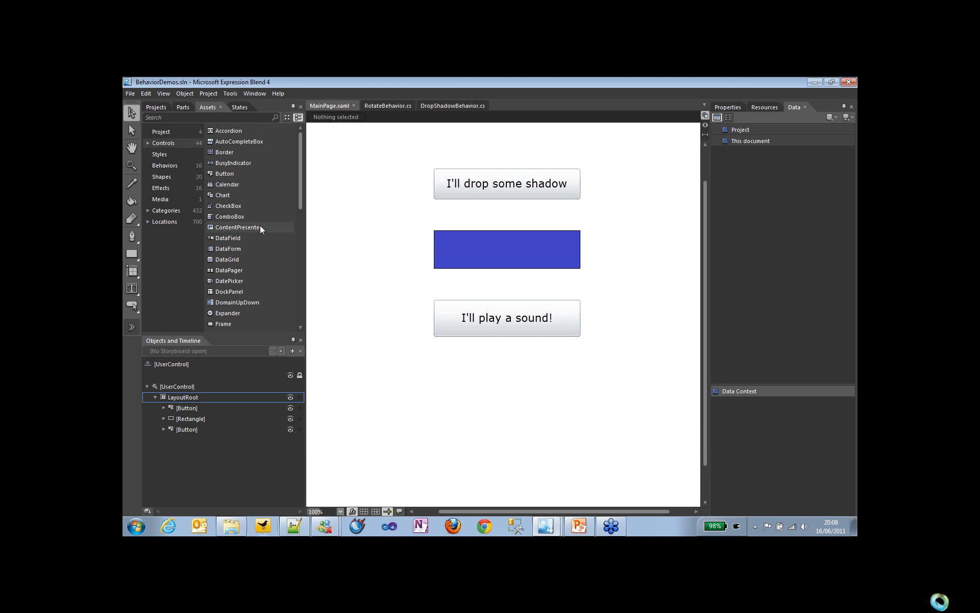
{"action": "left_click", "coordinate": [165, 165]}
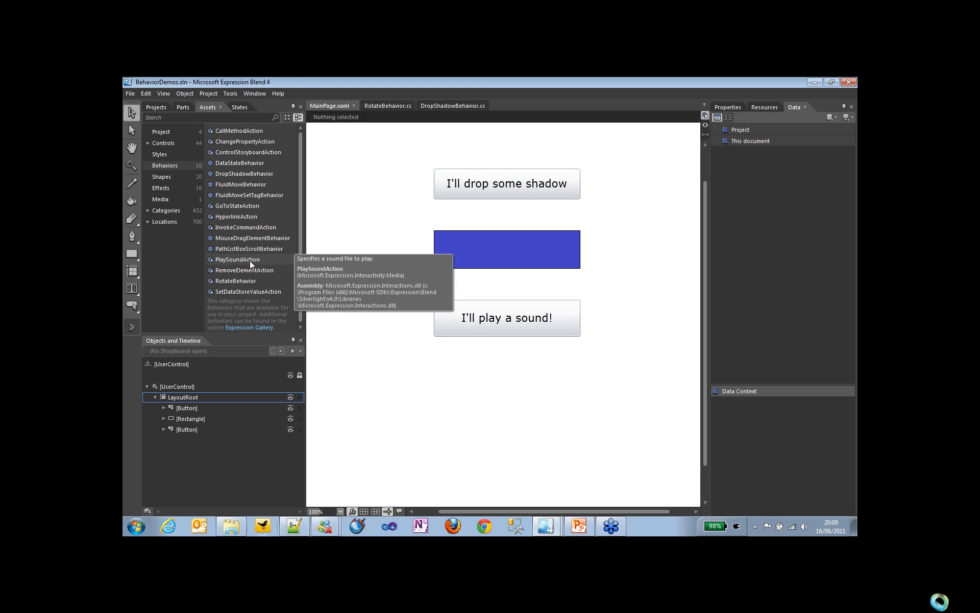
{"action": "left_click_drag", "start_coordinate": [250, 260], "coordinate": [200, 435]}
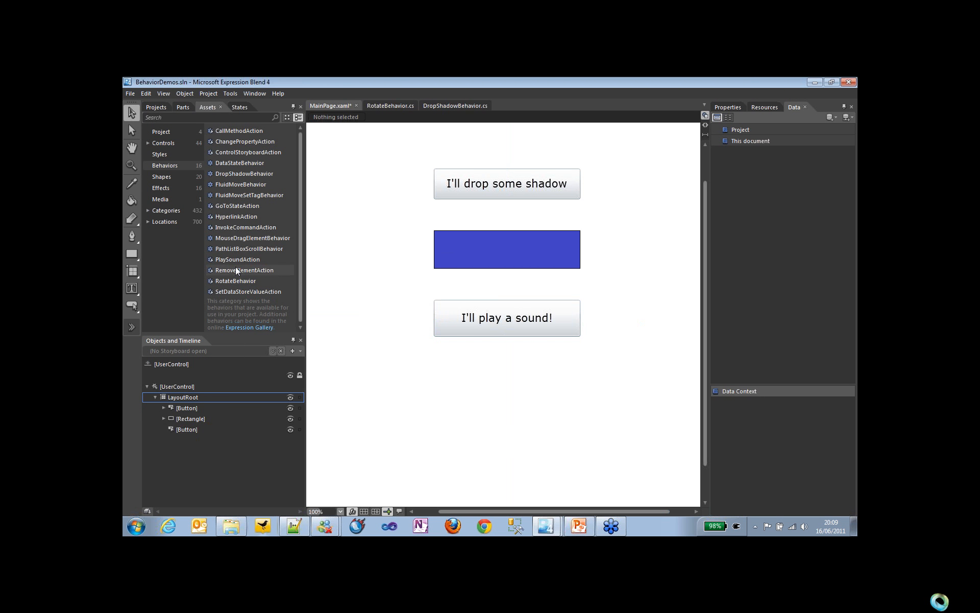
{"action": "left_click_drag", "start_coordinate": [232, 260], "coordinate": [458, 332]}
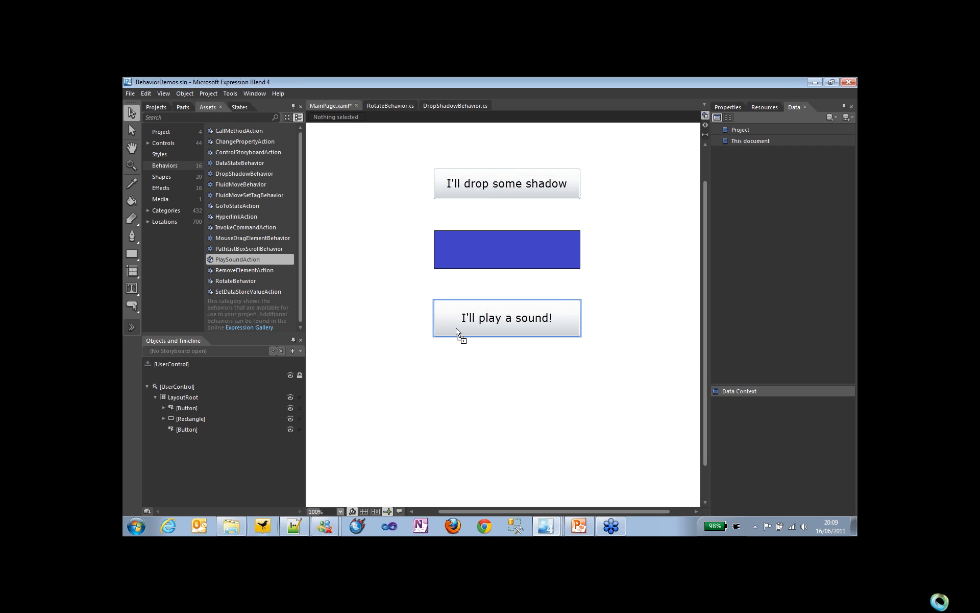
{"action": "left_click_drag", "start_coordinate": [458, 332], "coordinate": [458, 333]}
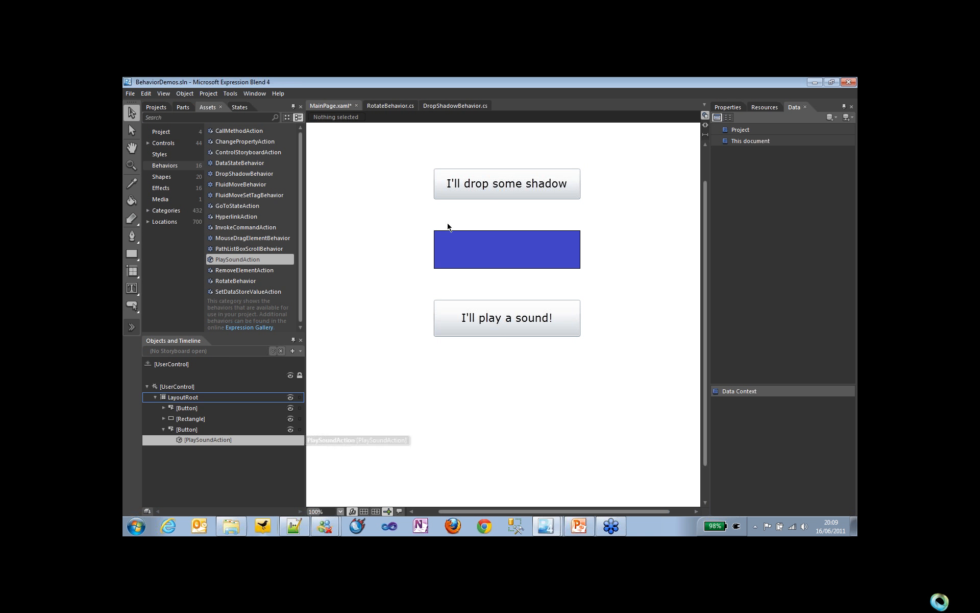
Step: Review the trigger events offered for the PlaySoundAction and set its source to sample.mp3
{"action": "left_click", "coordinate": [725, 107]}
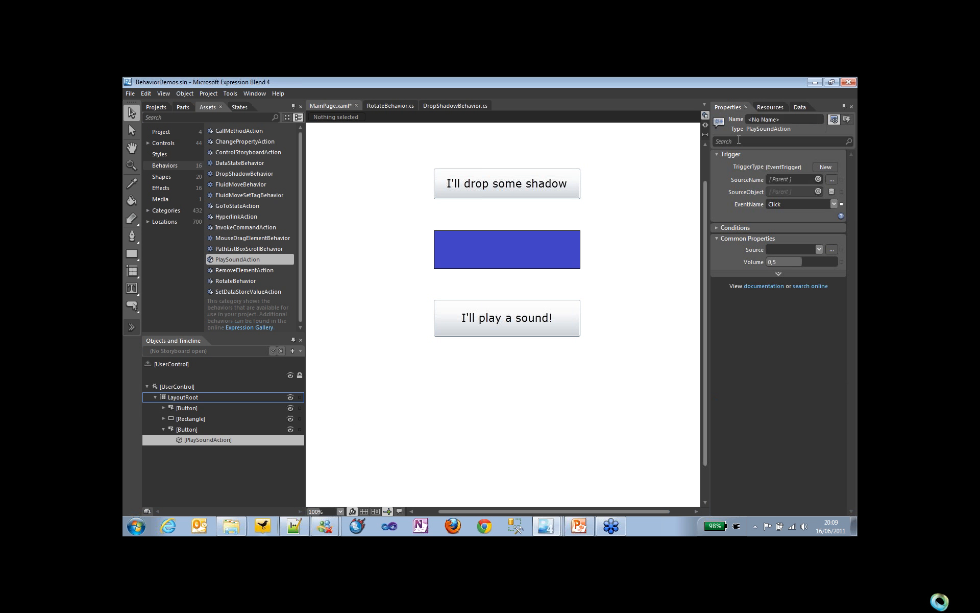
{"action": "left_click", "coordinate": [834, 204]}
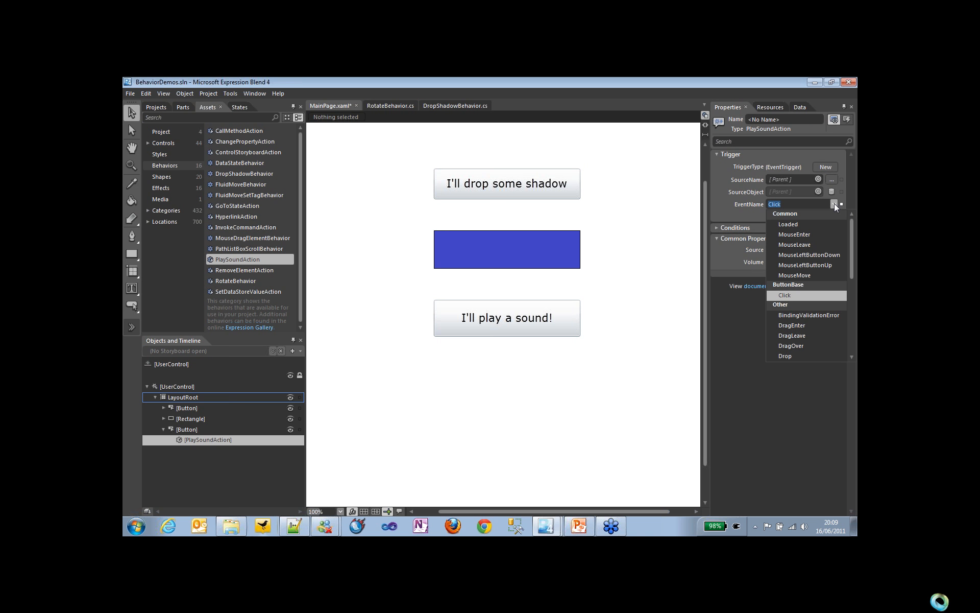
{"action": "left_click", "coordinate": [834, 203]}
{"action": "left_click", "coordinate": [818, 249]}
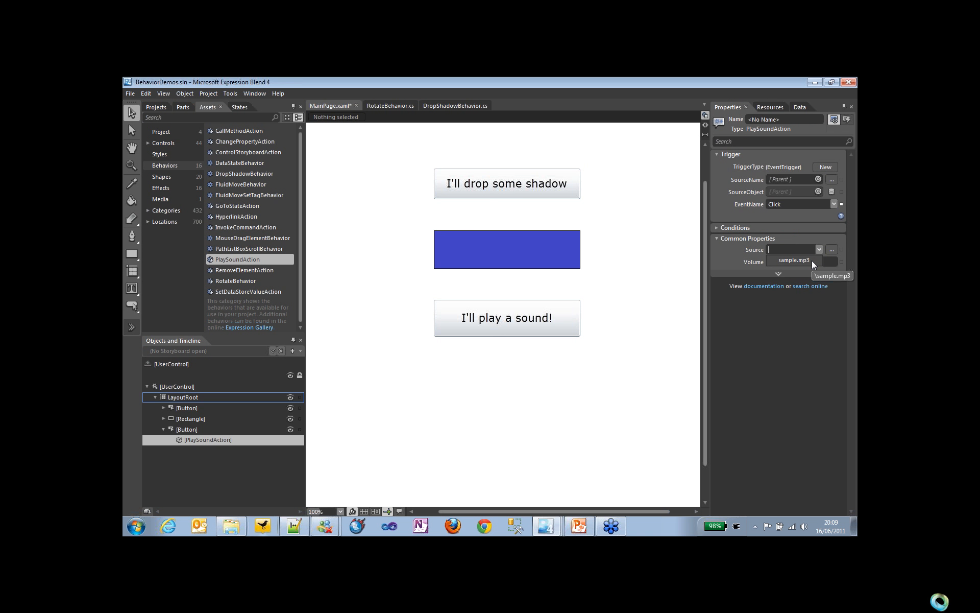
{"action": "left_click", "coordinate": [812, 260]}
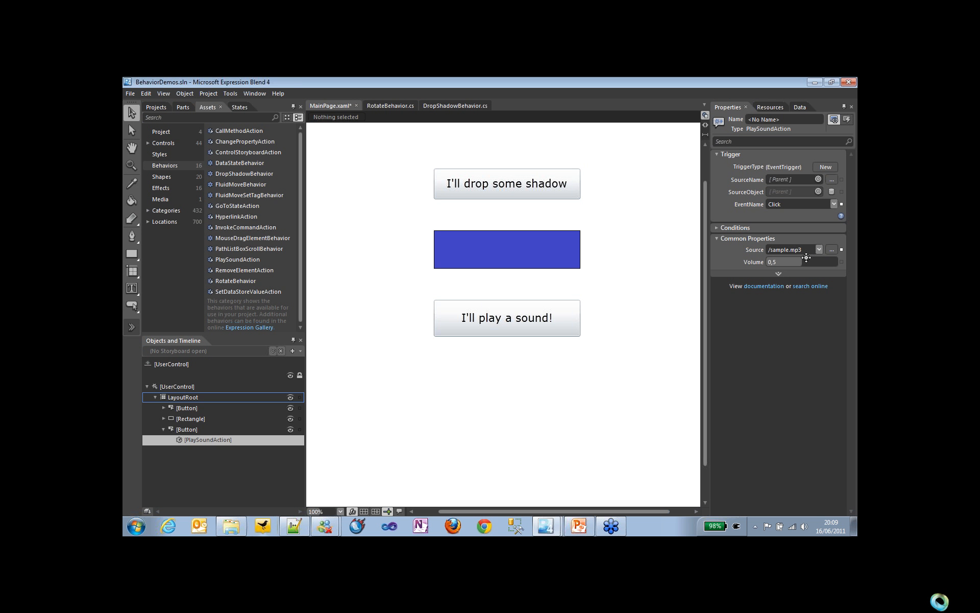
{"action": "left_click_drag", "start_coordinate": [807, 262], "coordinate": [788, 255]}
Step: Inspect the trigger properties of the RotateBehavior attached to the blue rectangle
{"action": "left_click", "coordinate": [461, 248]}
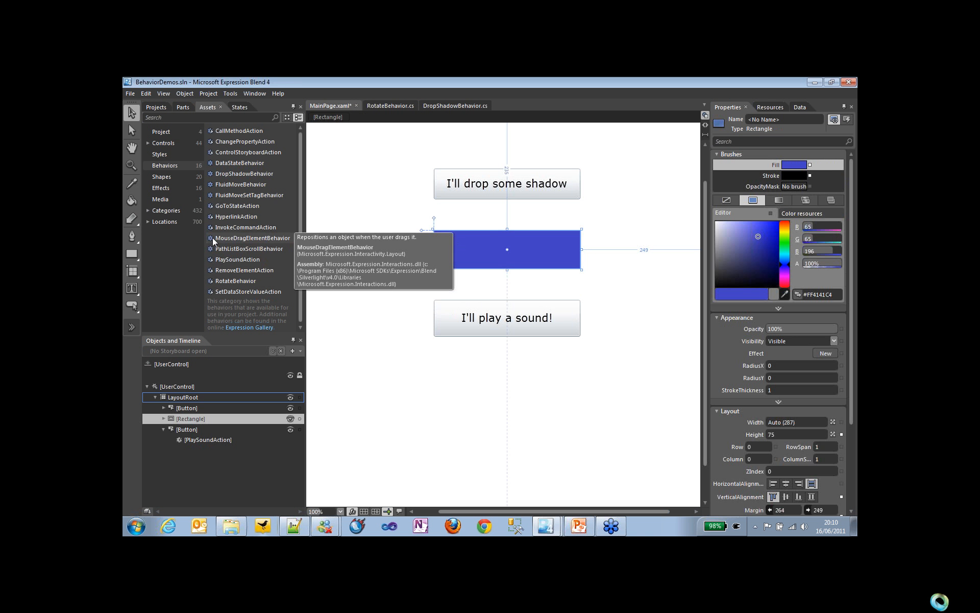
{"action": "left_click", "coordinate": [164, 418]}
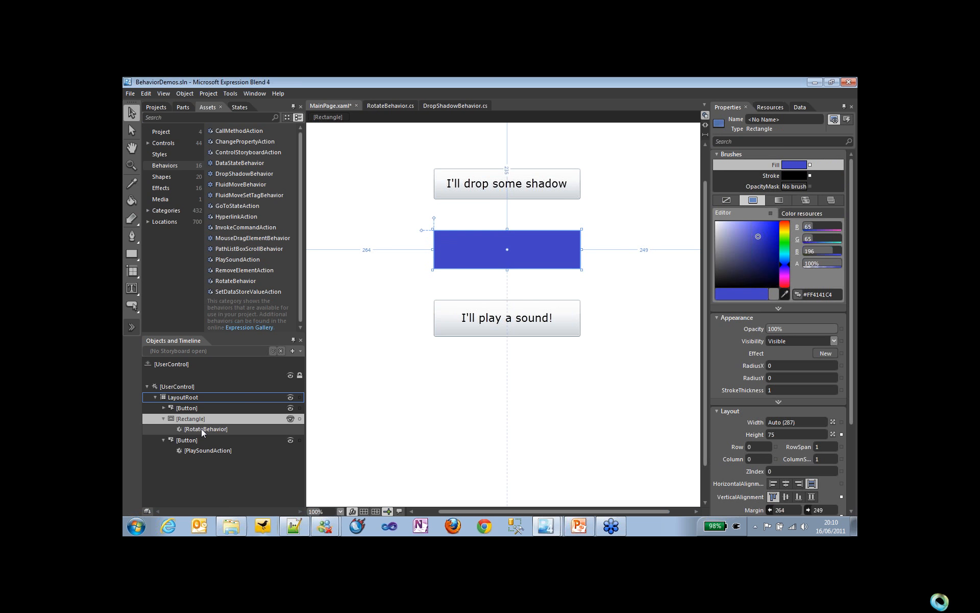
{"action": "left_click", "coordinate": [202, 429]}
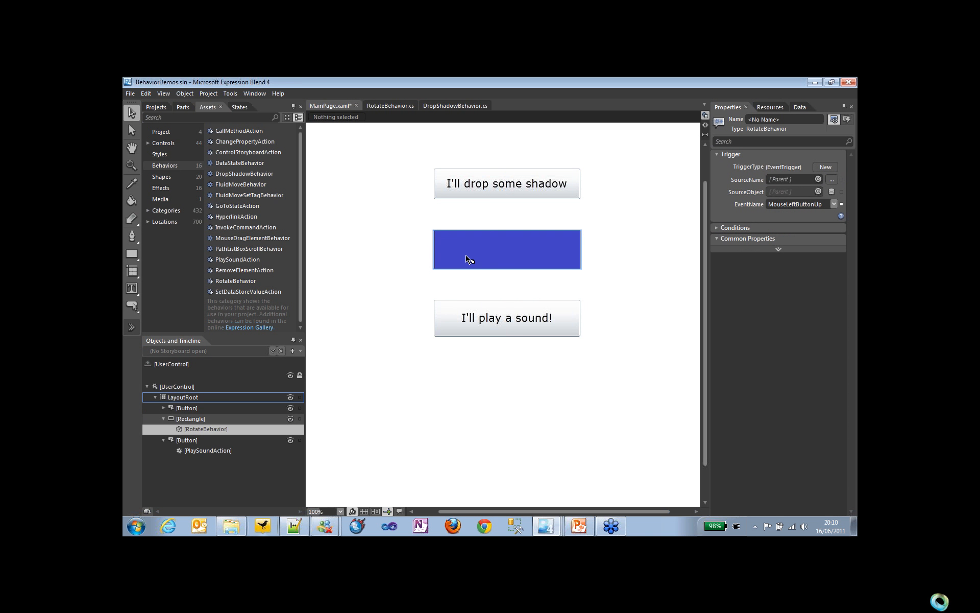
Step: Run the project in the browser, test the behaviors on the rectangle and the sound button, and close the browser
{"action": "key", "text": "F5"}
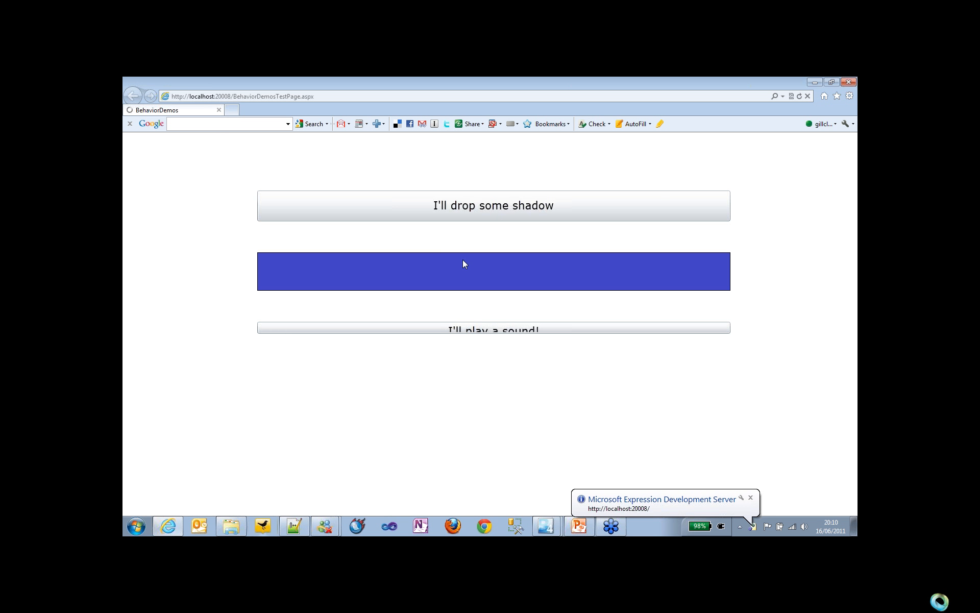
{"action": "left_click", "coordinate": [459, 264]}
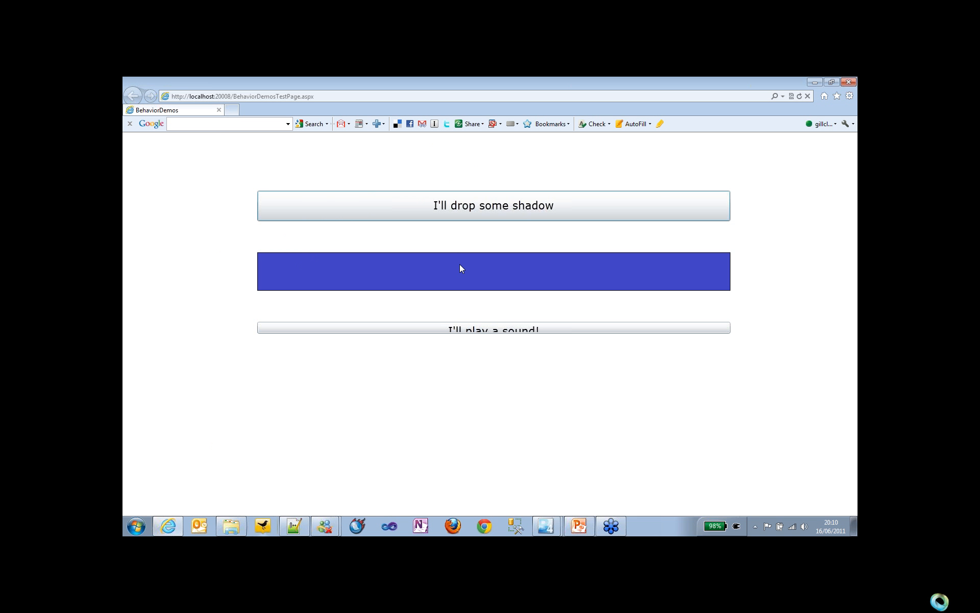
{"action": "left_click", "coordinate": [459, 264]}
{"action": "left_click", "coordinate": [458, 331]}
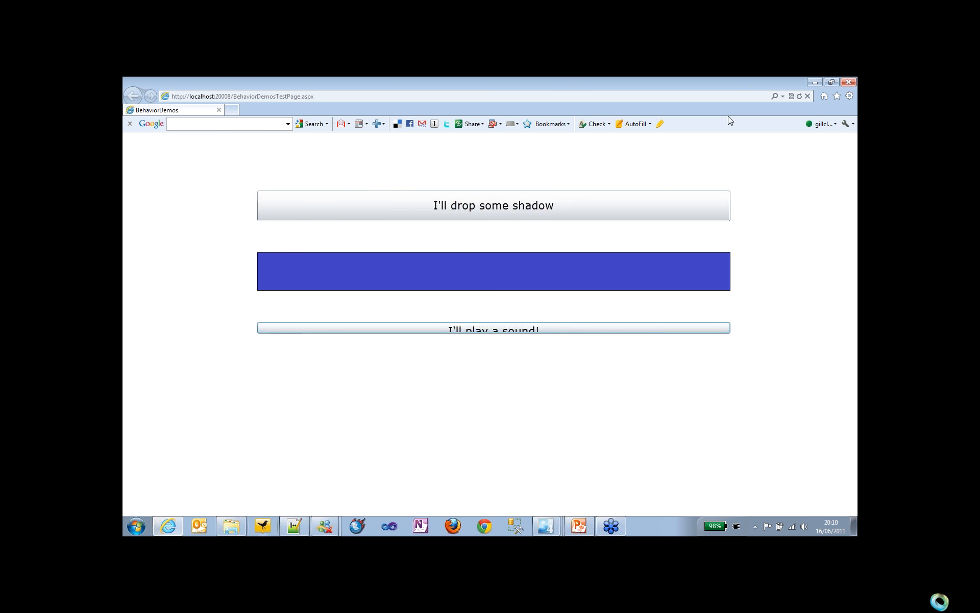
{"action": "left_click", "coordinate": [847, 83]}
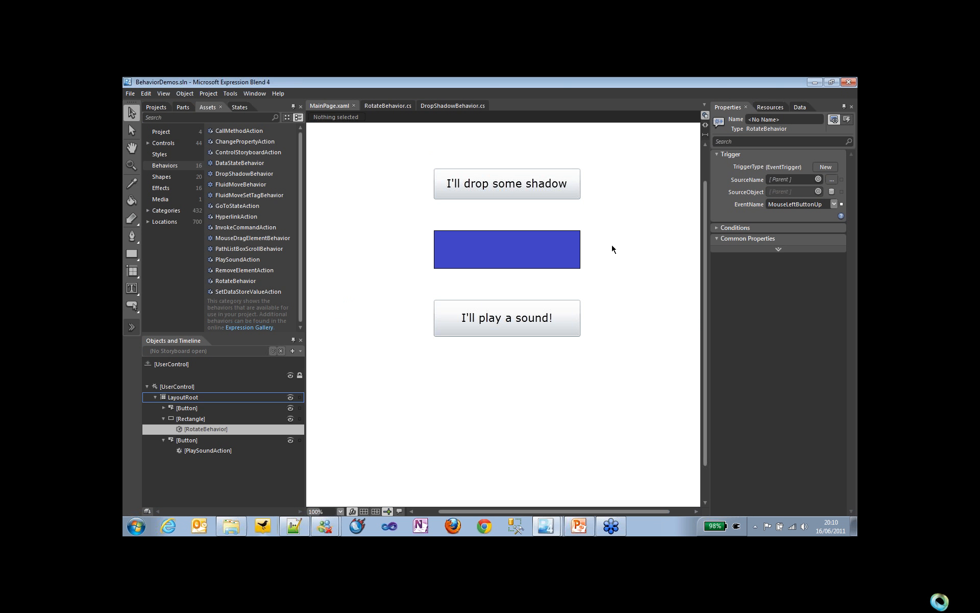
Step: Switch to PowerPoint, resume the slide show from the "(Bad) Behaviors" slide, advance to slide 54 and end the show
{"action": "left_click", "coordinate": [588, 531]}
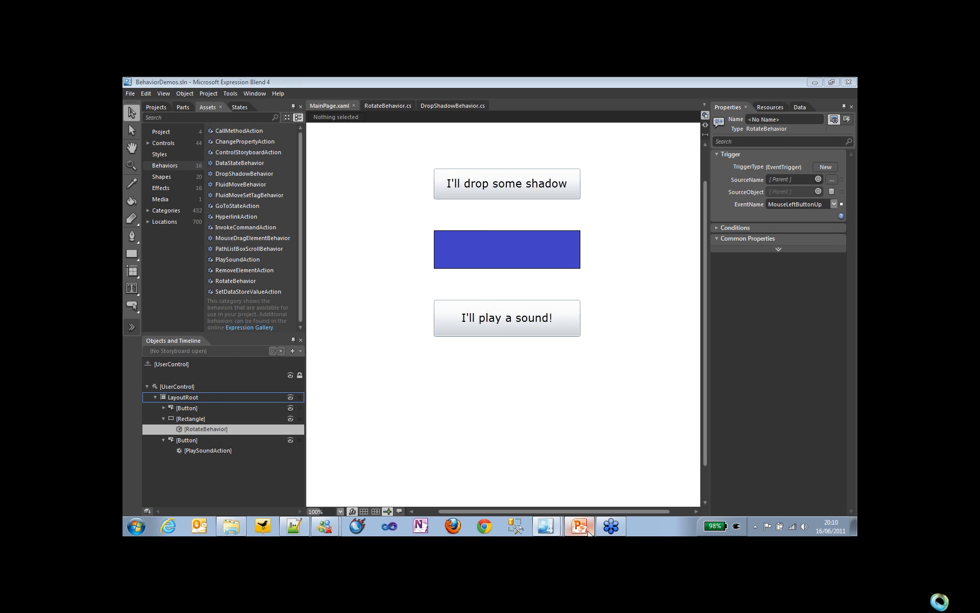
{"action": "left_click", "coordinate": [588, 531]}
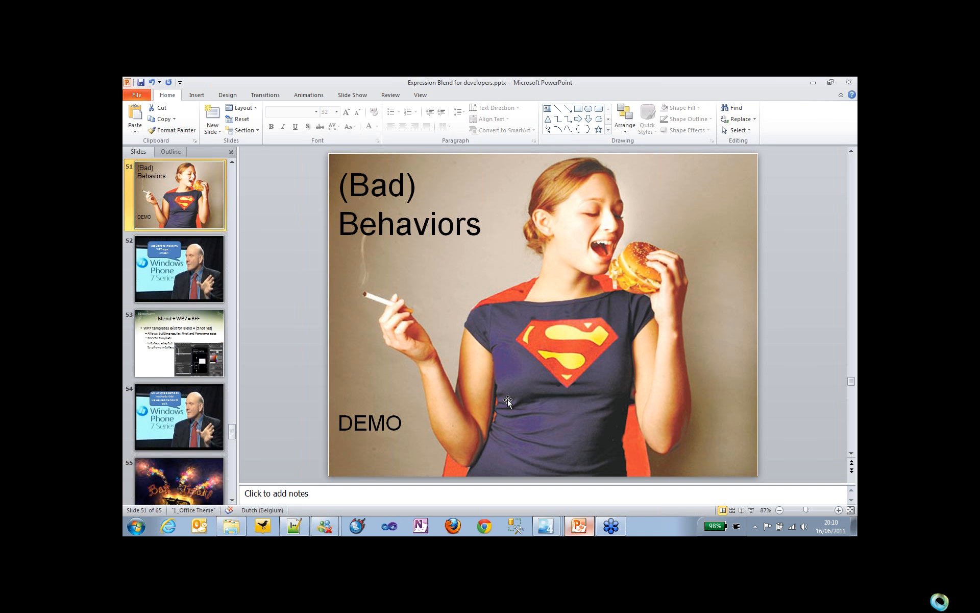
{"action": "key", "text": "shift+F5"}
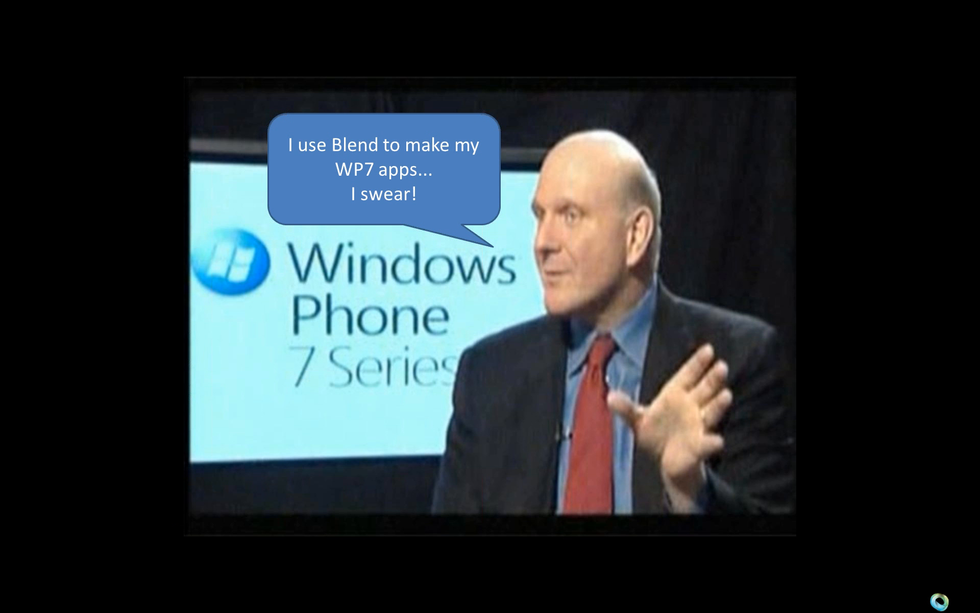
{"action": "key", "text": "Right"}
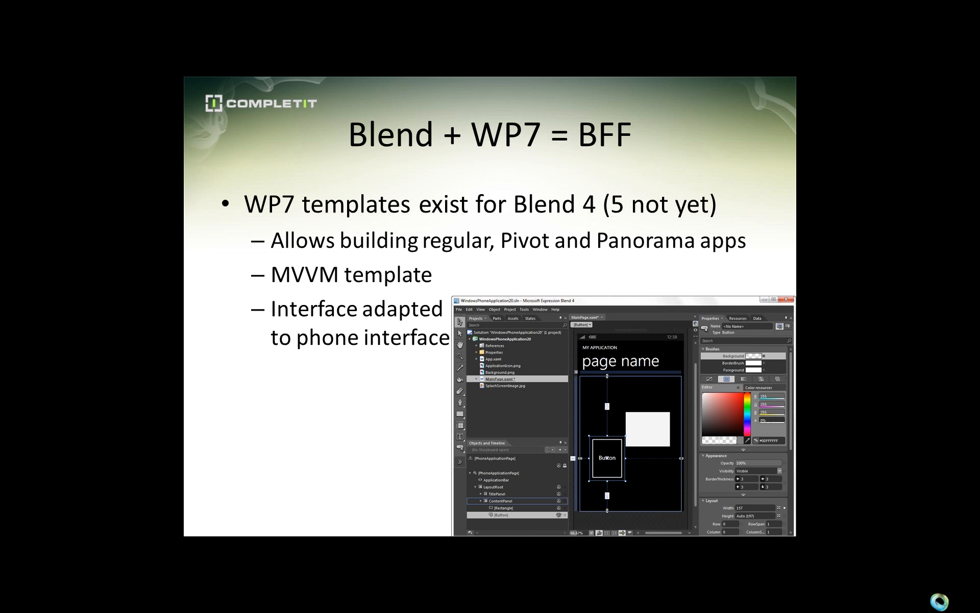
{"action": "key", "text": "Right"}
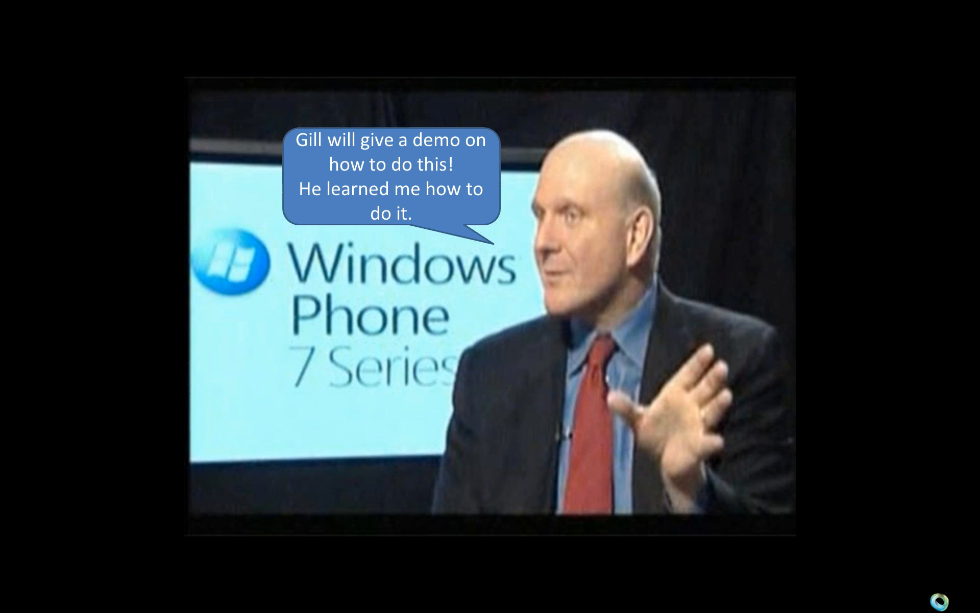
{"action": "key", "text": "Escape"}
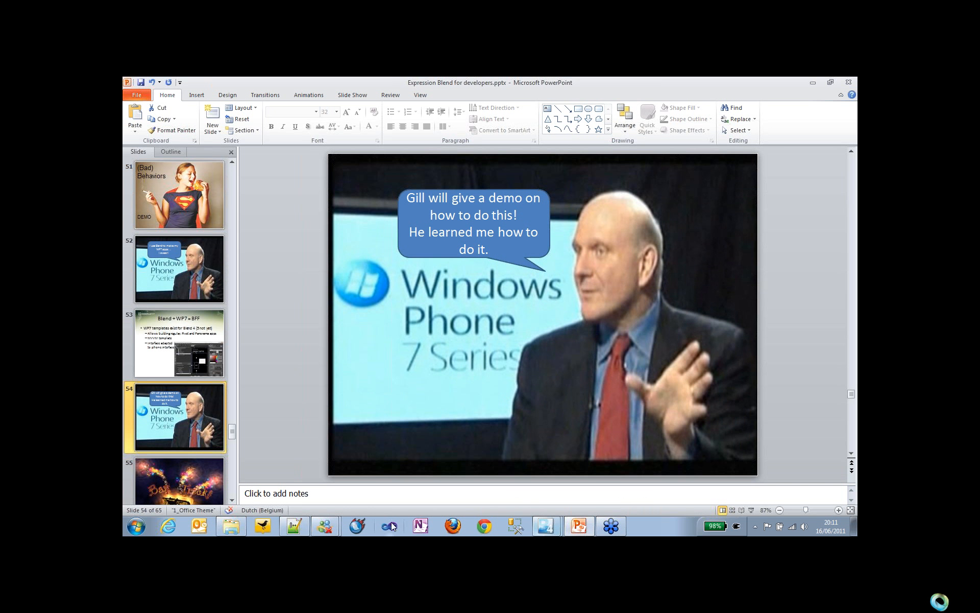
Step: Switch to File Explorer, go to the BlendWP7Demo folder inside "13. WP7", and open BlendWP7Demo.sln in Expression Blend
{"action": "left_click", "coordinate": [236, 528]}
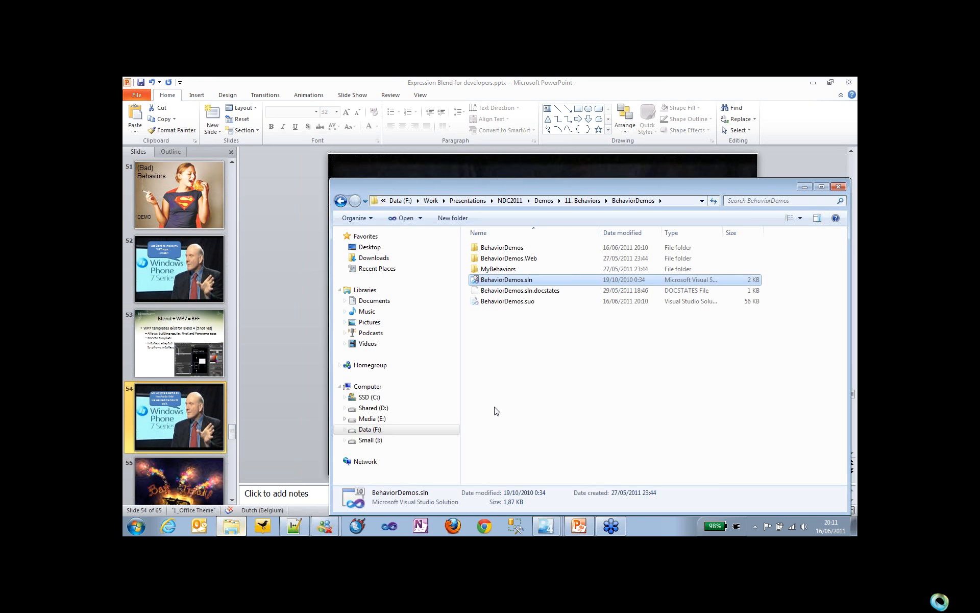
{"action": "key", "text": "alt+Left"}
{"action": "key", "text": "alt+Left"}
{"action": "double_click", "coordinate": [494, 377]}
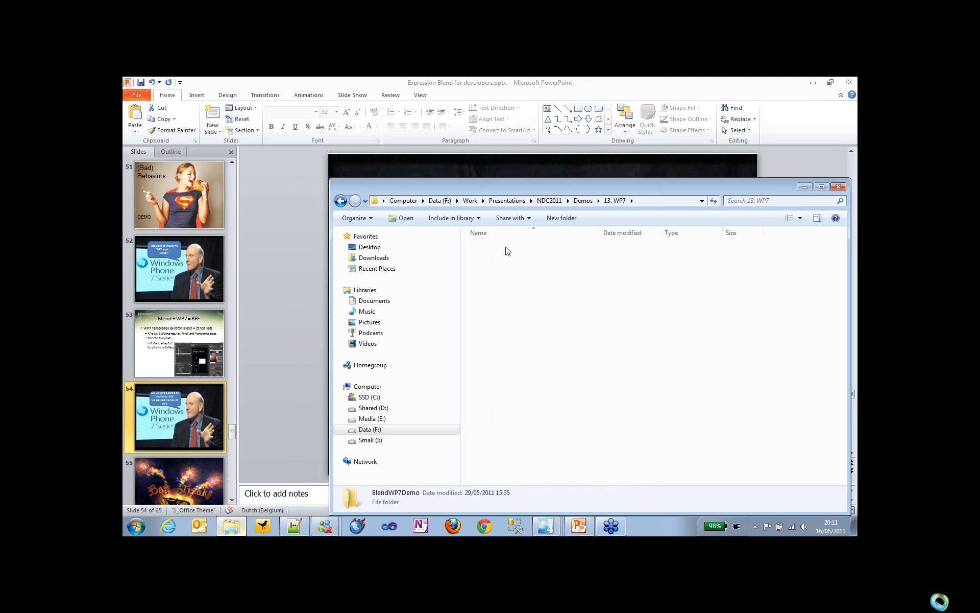
{"action": "double_click", "coordinate": [507, 248]}
{"action": "left_click", "coordinate": [504, 259]}
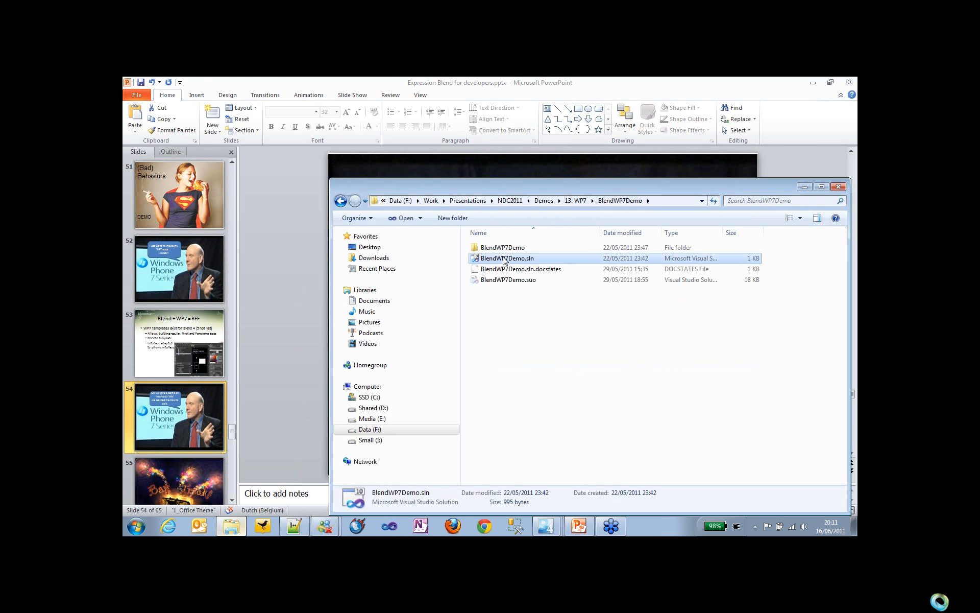
{"action": "right_click", "coordinate": [504, 259]}
{"action": "mouse_move", "coordinate": [587, 285]}
{"action": "left_click", "coordinate": [687, 311]}
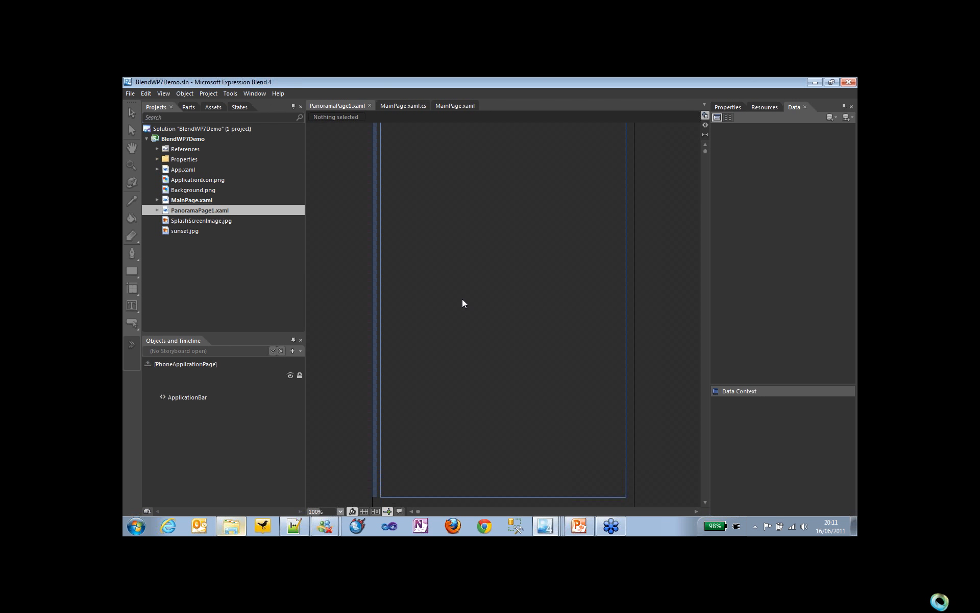
Step: Set the zoom of the PanoramaPage1.xaml design view to 66,67%
{"action": "left_click", "coordinate": [340, 511]}
{"action": "left_click", "coordinate": [326, 473]}
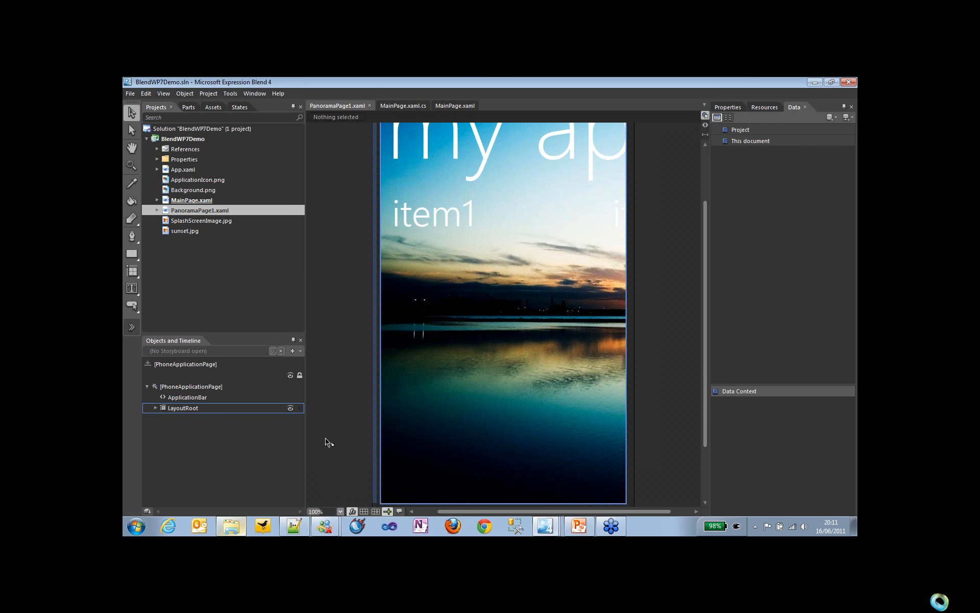
{"action": "left_click", "coordinate": [340, 511]}
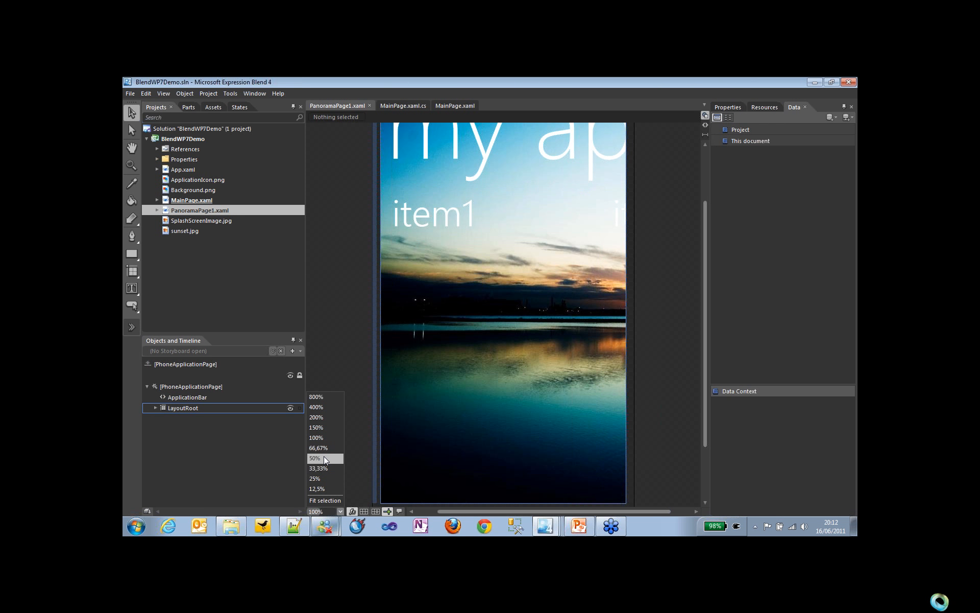
{"action": "left_click", "coordinate": [325, 448]}
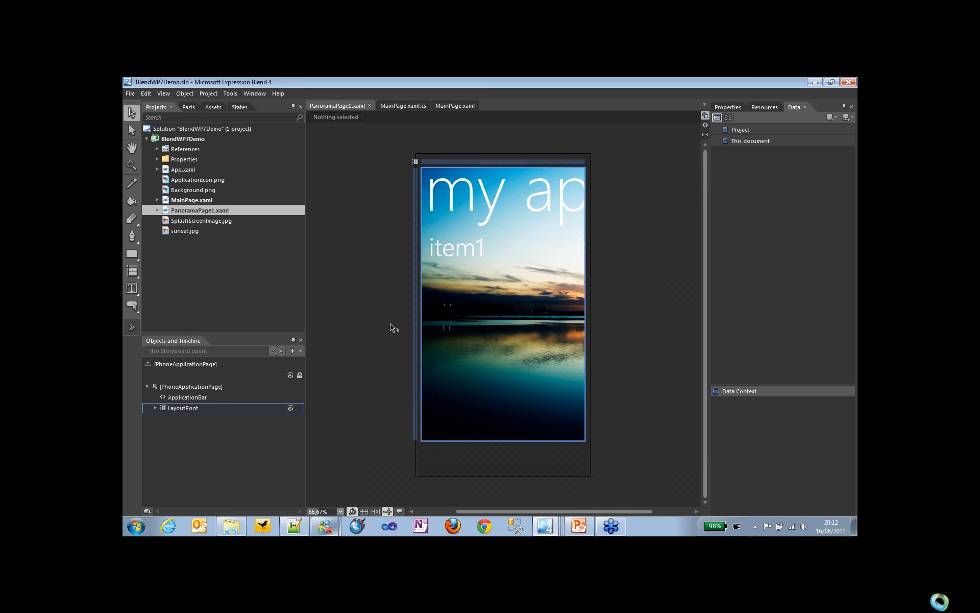
Step: Open MainPage.xaml and draw a new, slightly larger button below the "Click me" button in the ContentPanel
{"action": "left_click", "coordinate": [200, 203]}
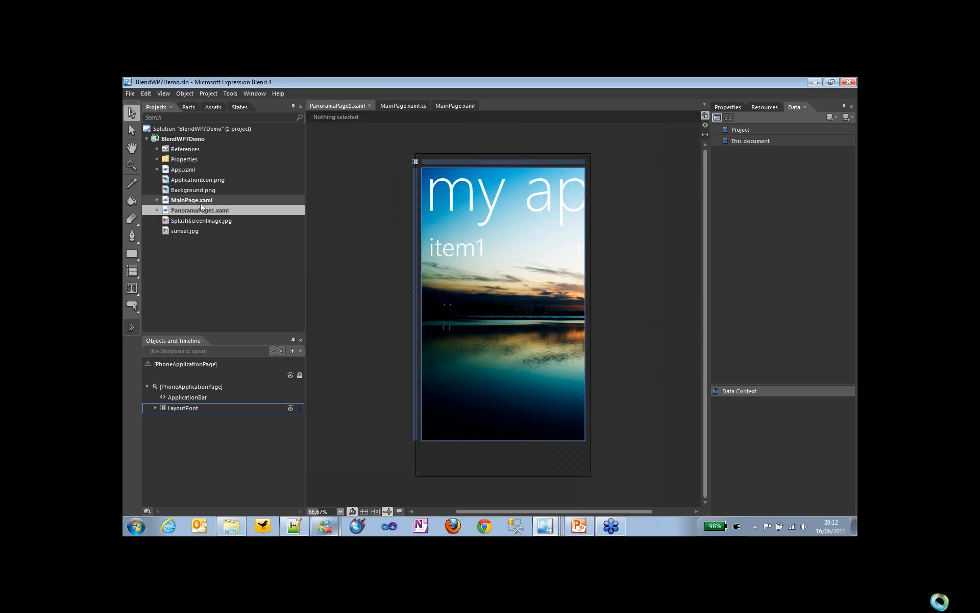
{"action": "double_click", "coordinate": [200, 203]}
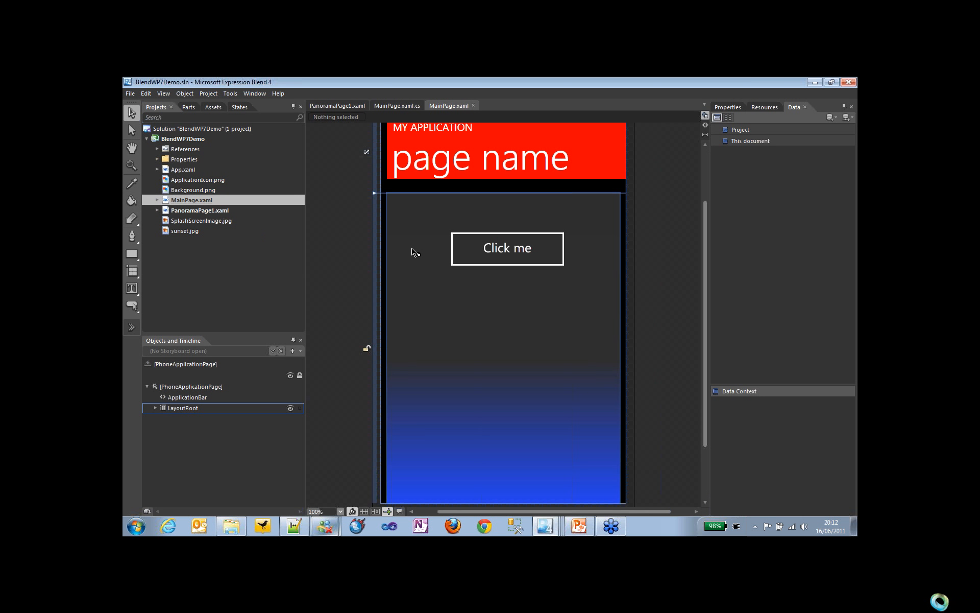
{"action": "left_click", "coordinate": [340, 511]}
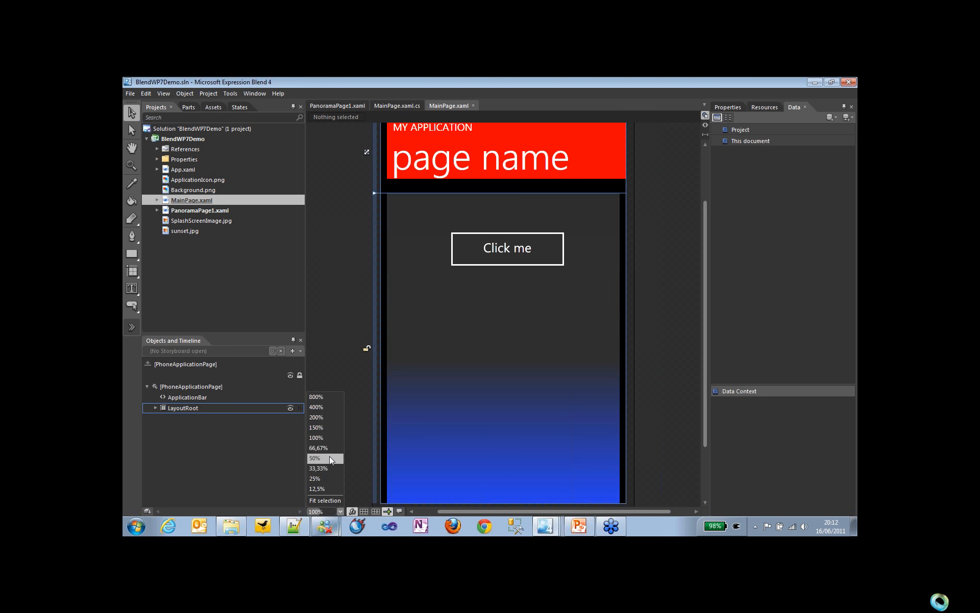
{"action": "left_click", "coordinate": [329, 458]}
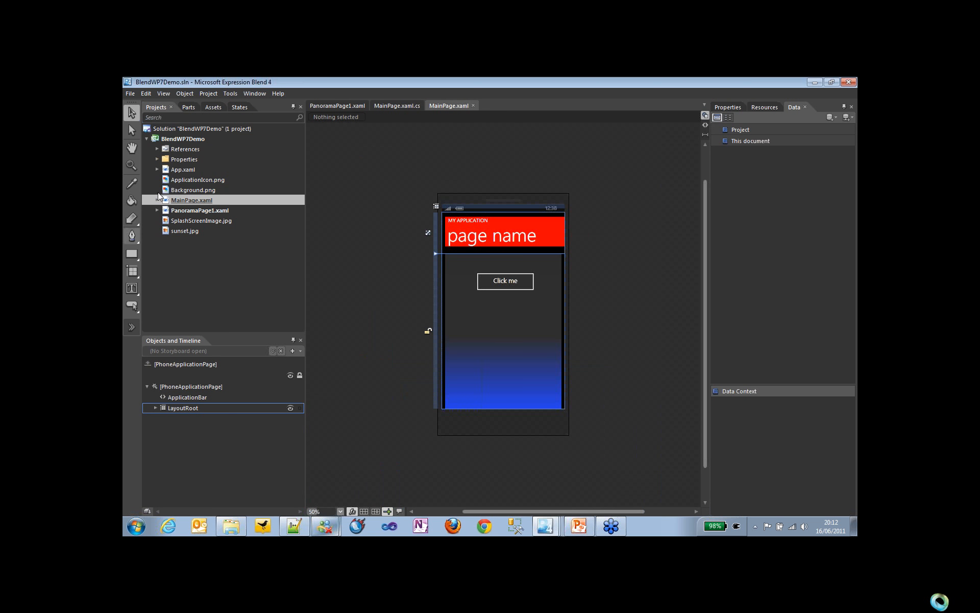
{"action": "left_click", "coordinate": [212, 109]}
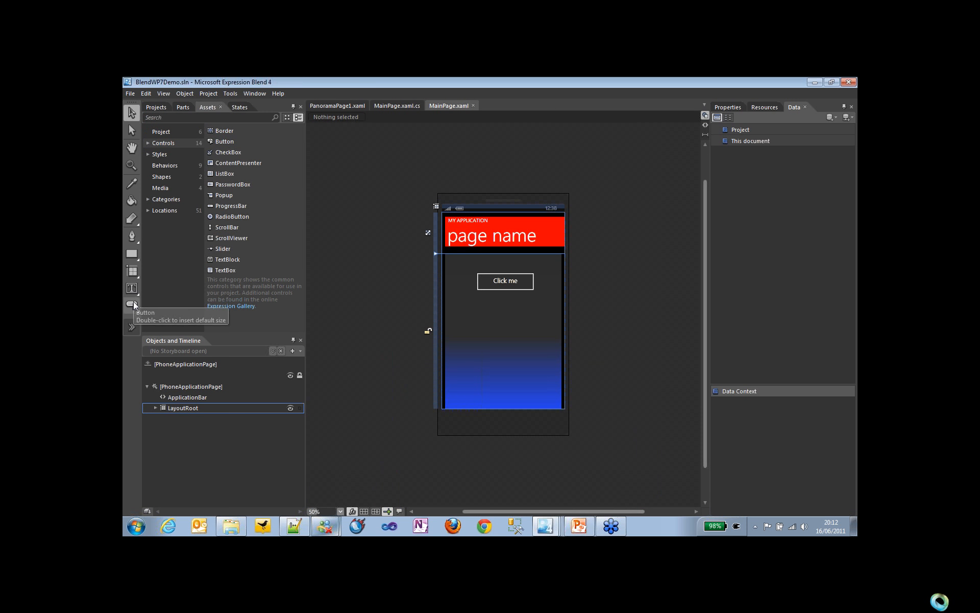
{"action": "left_click", "coordinate": [132, 306]}
{"action": "left_click_drag", "start_coordinate": [476, 306], "coordinate": [540, 336]}
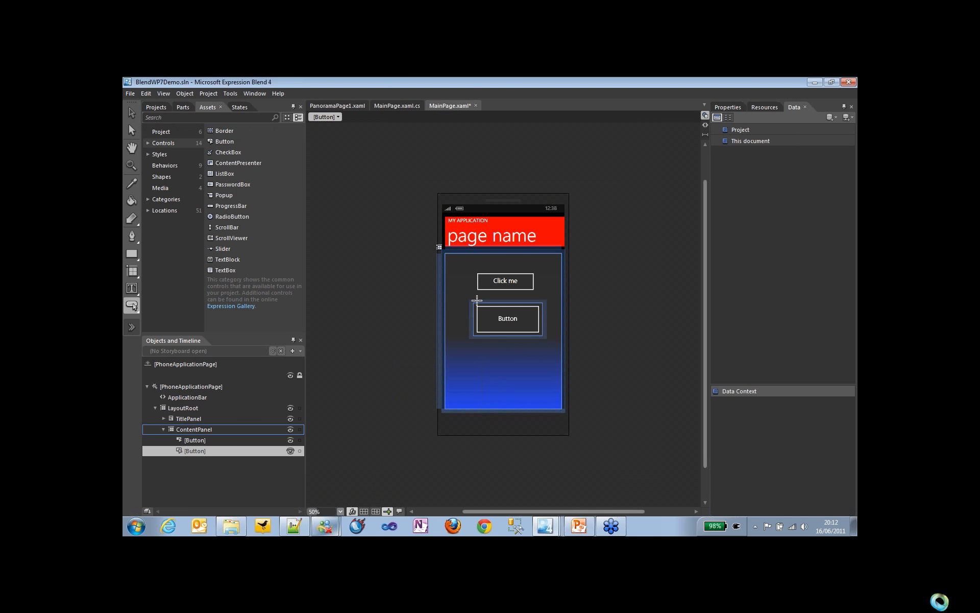
Step: Open PanoramaPage1.xaml and set the Panorama's background image to the Silverlight 4 Data and Services Cookbook LITE JPG from the Pictures library
{"action": "left_click", "coordinate": [156, 107]}
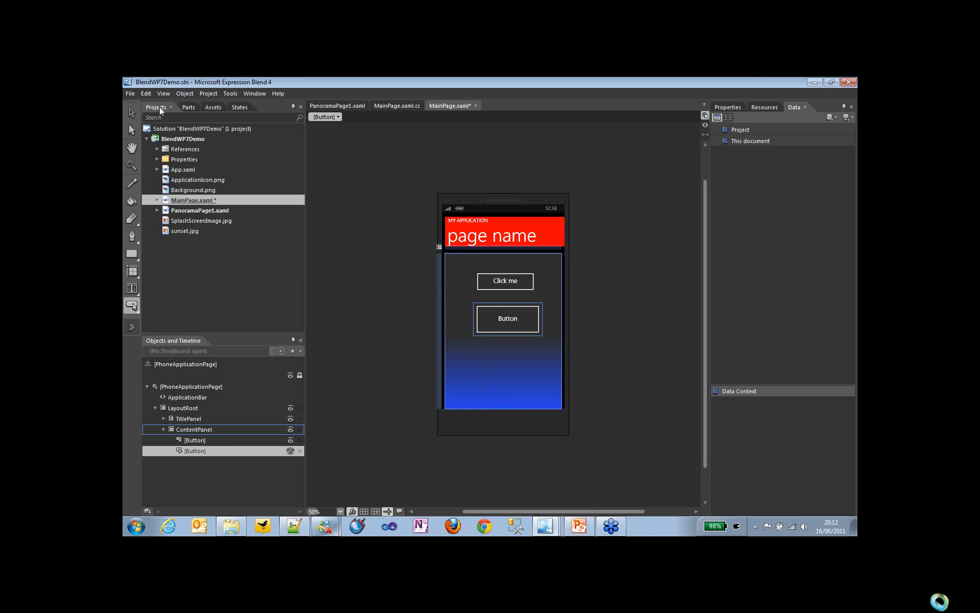
{"action": "double_click", "coordinate": [180, 210]}
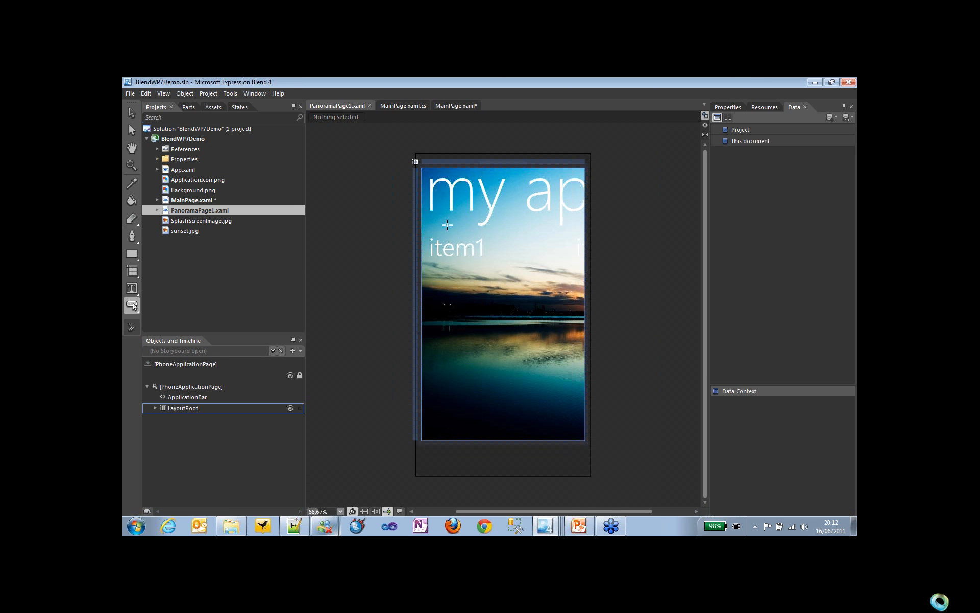
{"action": "key", "text": "v"}
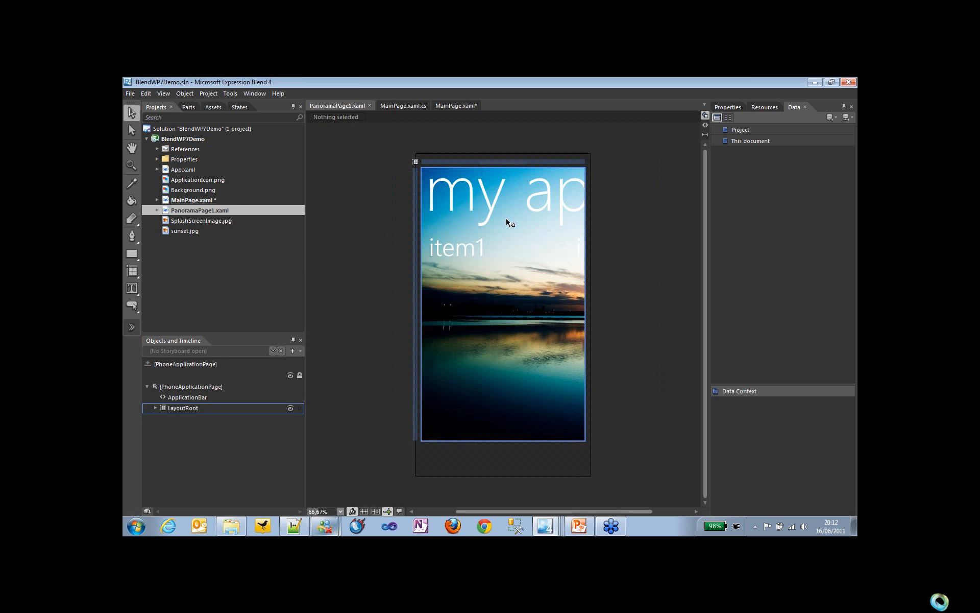
{"action": "left_click", "coordinate": [507, 223]}
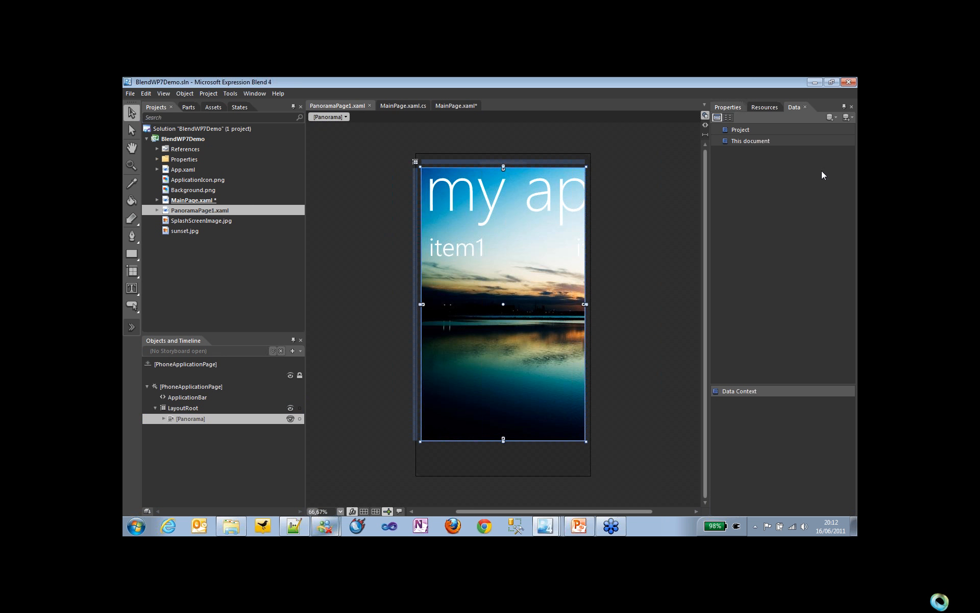
{"action": "left_click", "coordinate": [728, 106]}
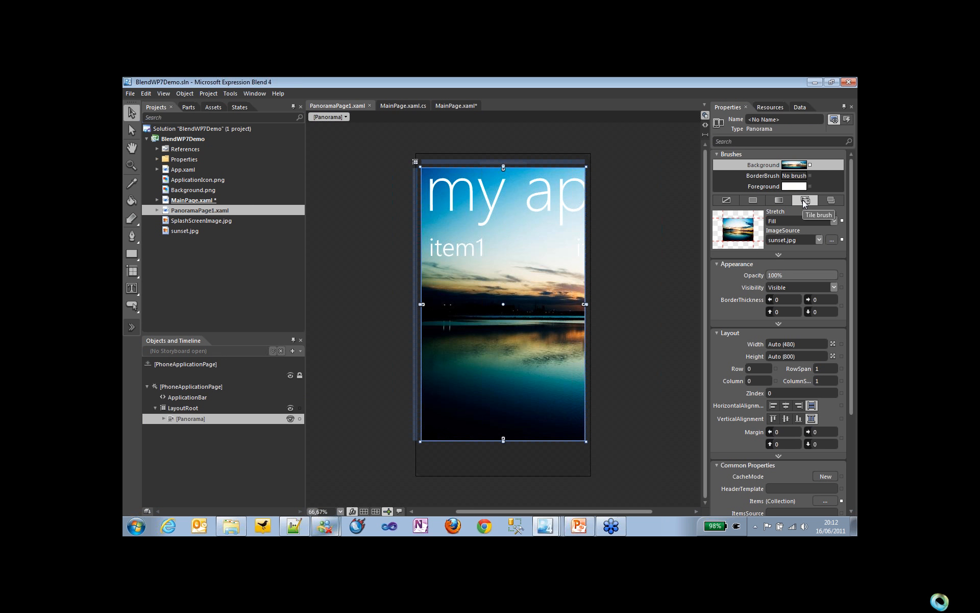
{"action": "left_click", "coordinate": [830, 241]}
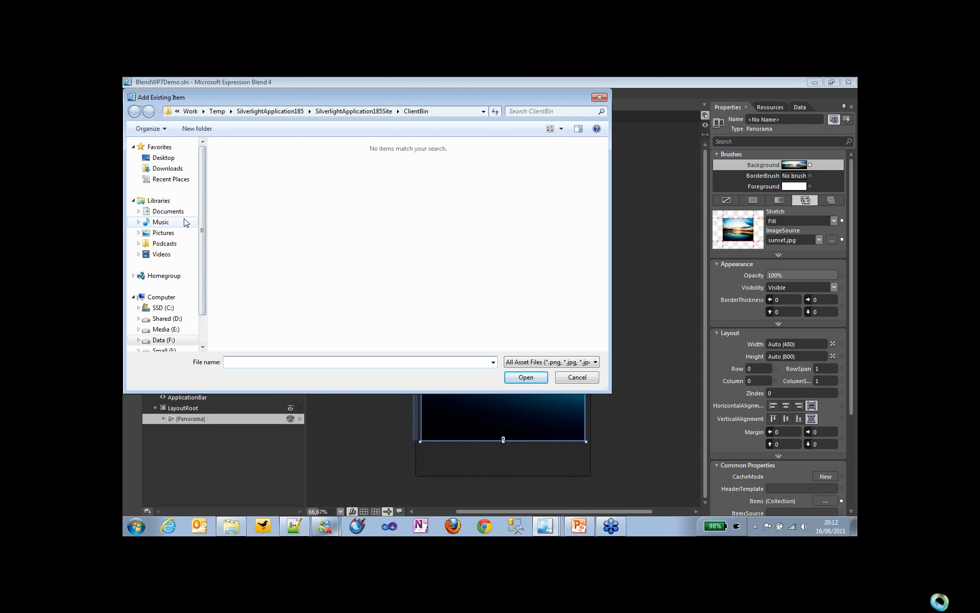
{"action": "left_click", "coordinate": [170, 235]}
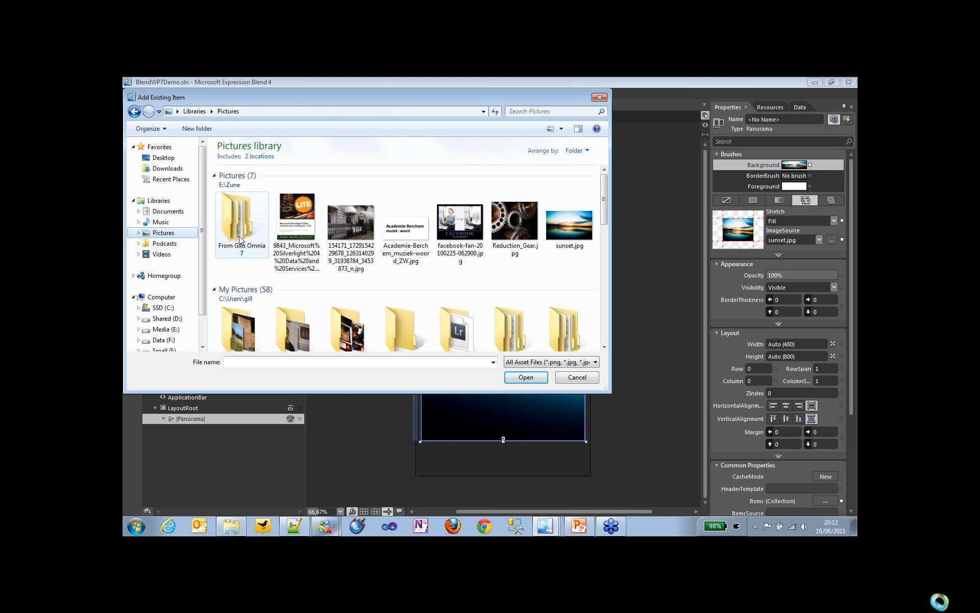
{"action": "left_click", "coordinate": [296, 230]}
{"action": "left_click", "coordinate": [525, 377]}
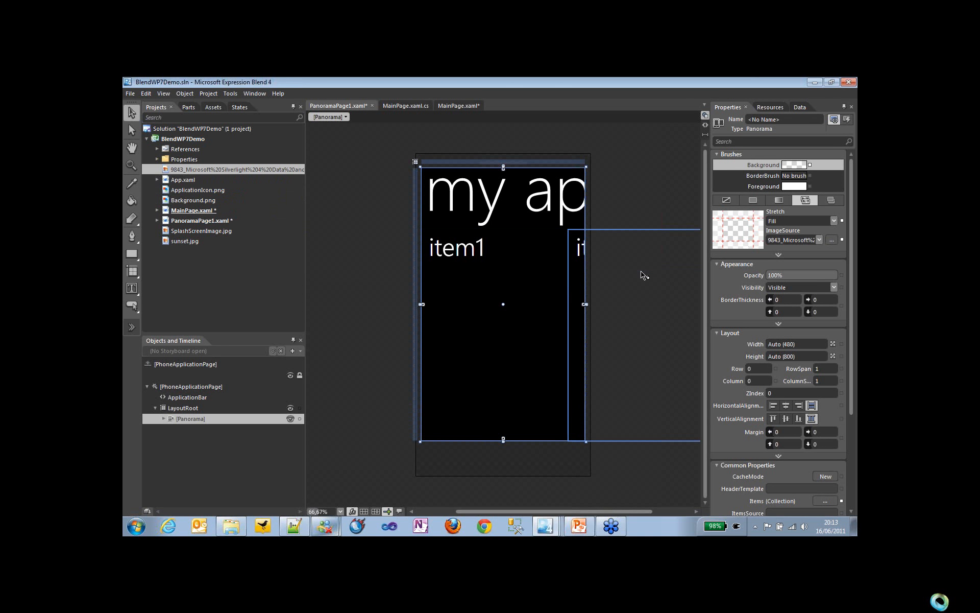
Step: Try Background.png as the Panorama's background image, and set the image source back to sunset.jpg
{"action": "left_click", "coordinate": [819, 240]}
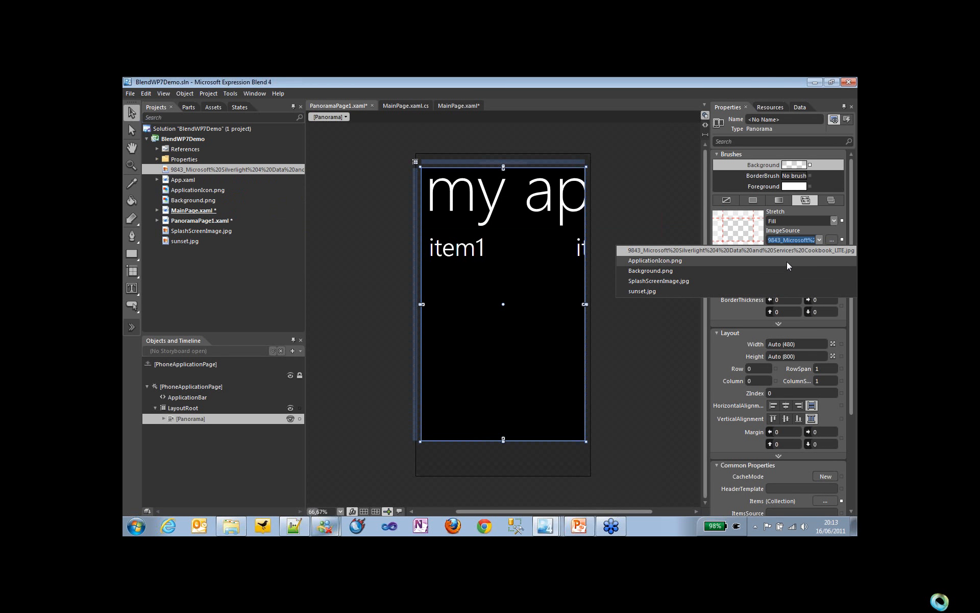
{"action": "left_click", "coordinate": [666, 270]}
{"action": "left_click", "coordinate": [819, 240]}
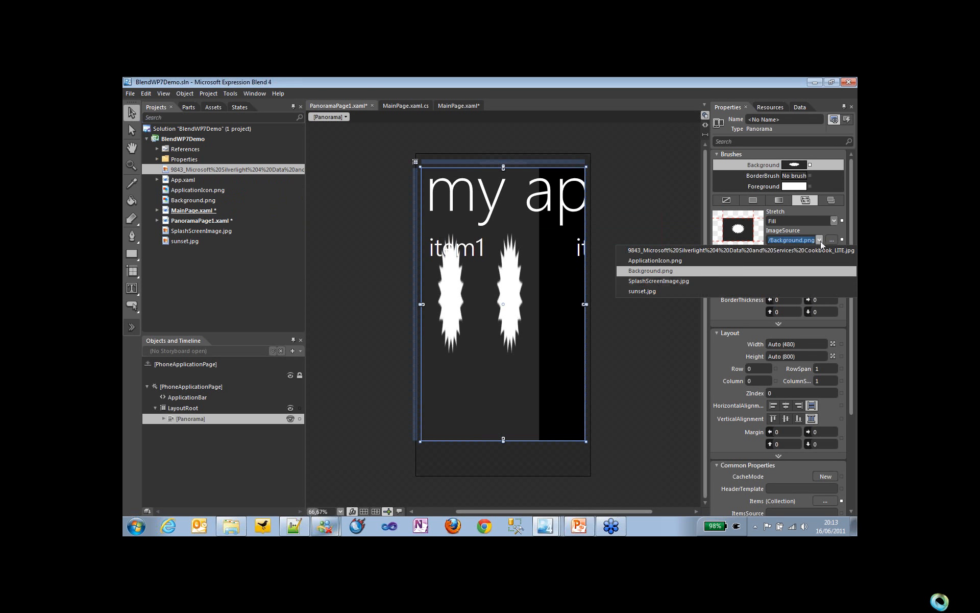
{"action": "left_click", "coordinate": [663, 291]}
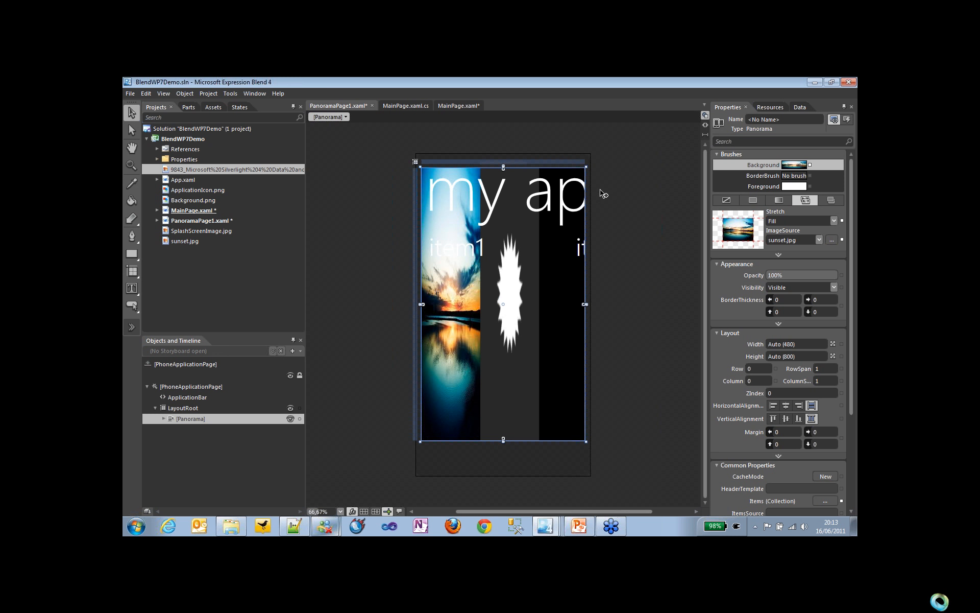
Step: Switch to PowerPoint, find the Q&A slide (slide 63) and start the slide show from it
{"action": "left_click", "coordinate": [590, 527]}
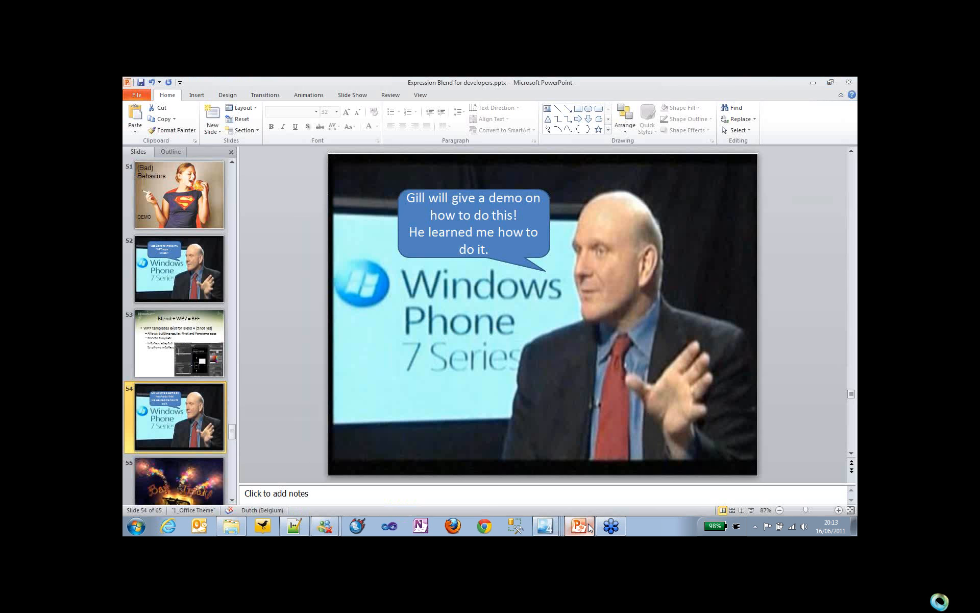
{"action": "left_click", "coordinate": [231, 501]}
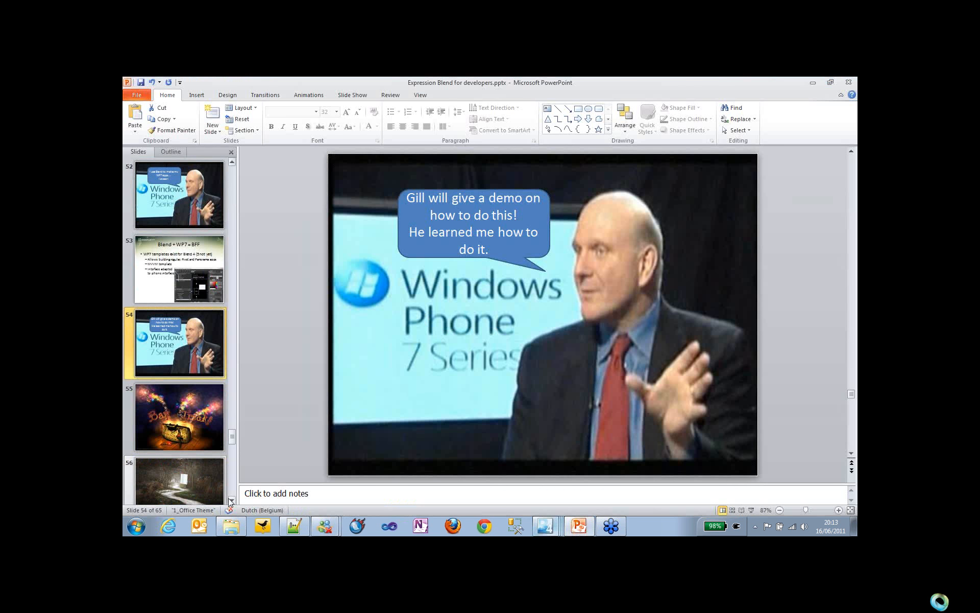
{"action": "left_click", "coordinate": [231, 500]}
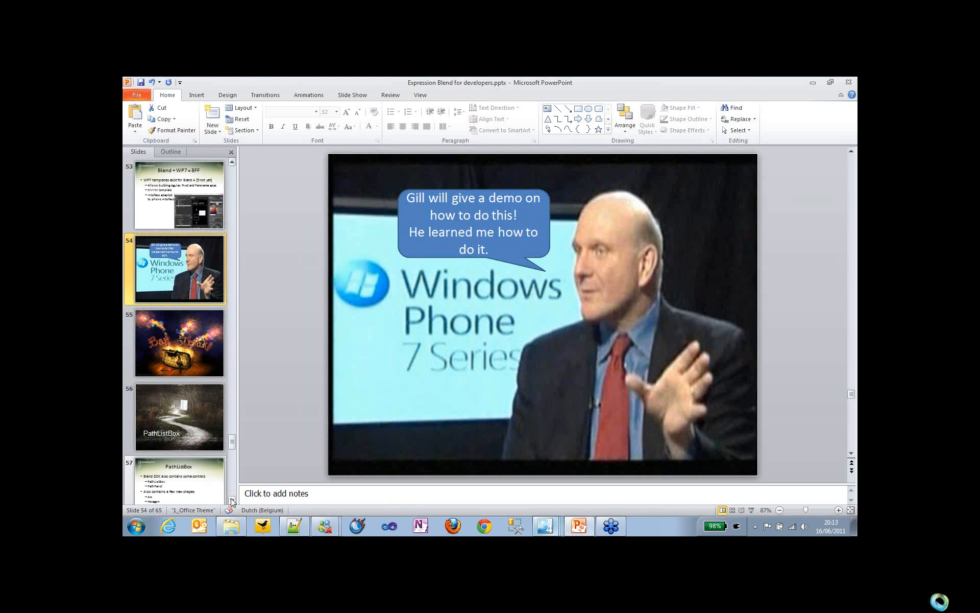
{"action": "left_click", "coordinate": [232, 501]}
{"action": "left_click", "coordinate": [232, 500]}
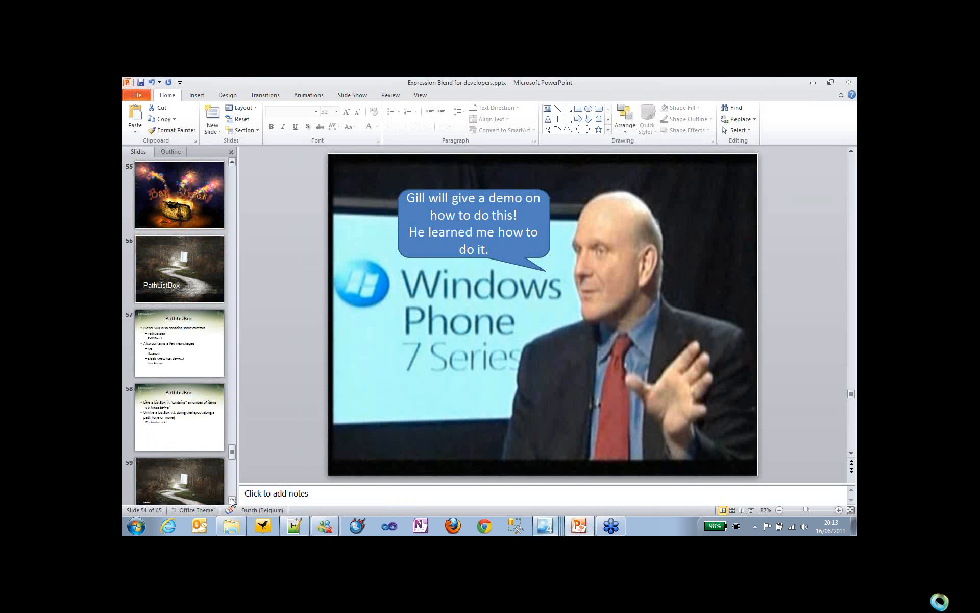
{"action": "left_click", "coordinate": [231, 500]}
{"action": "left_click", "coordinate": [232, 500]}
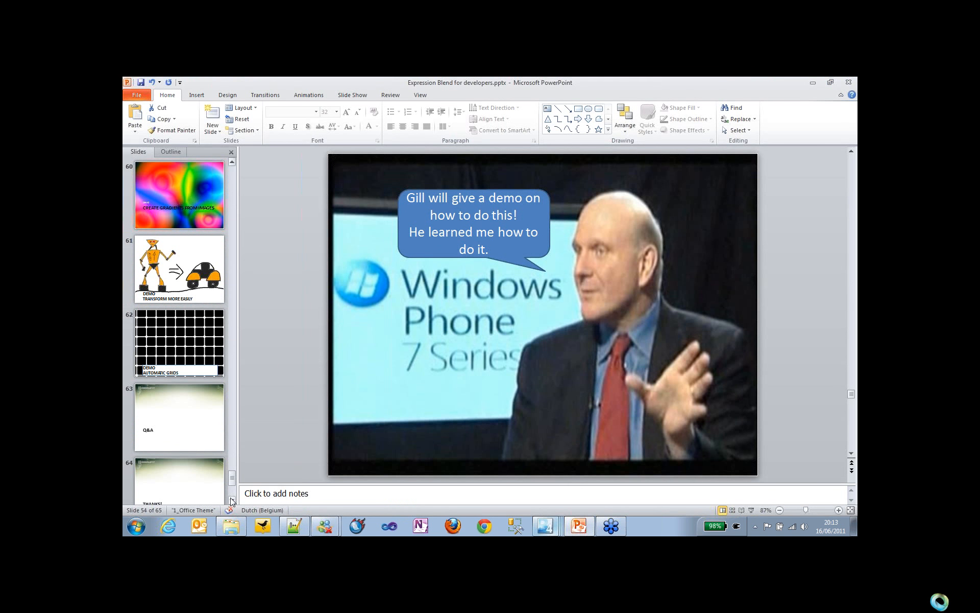
{"action": "left_click", "coordinate": [180, 443]}
{"action": "key", "text": "shift+F5"}
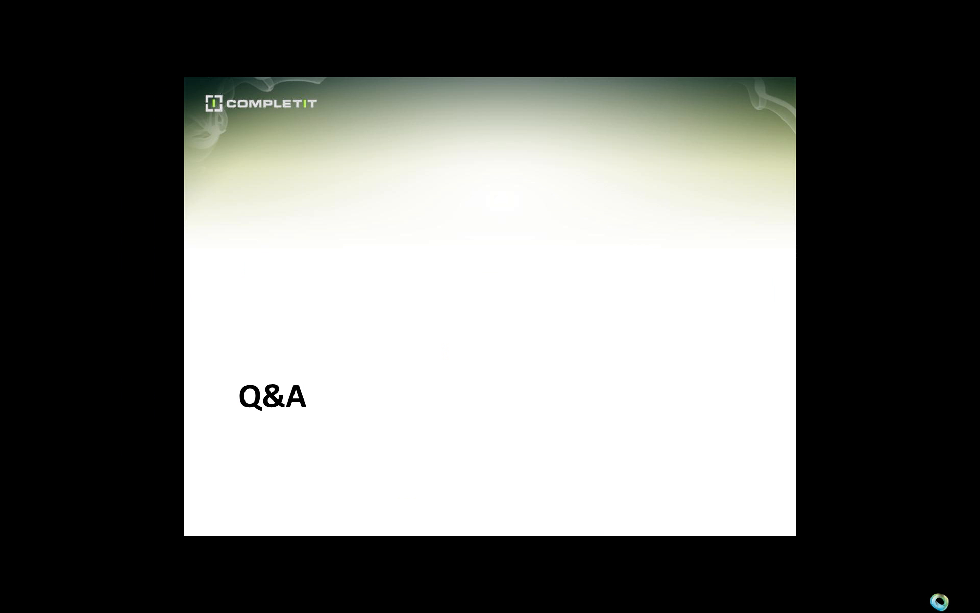